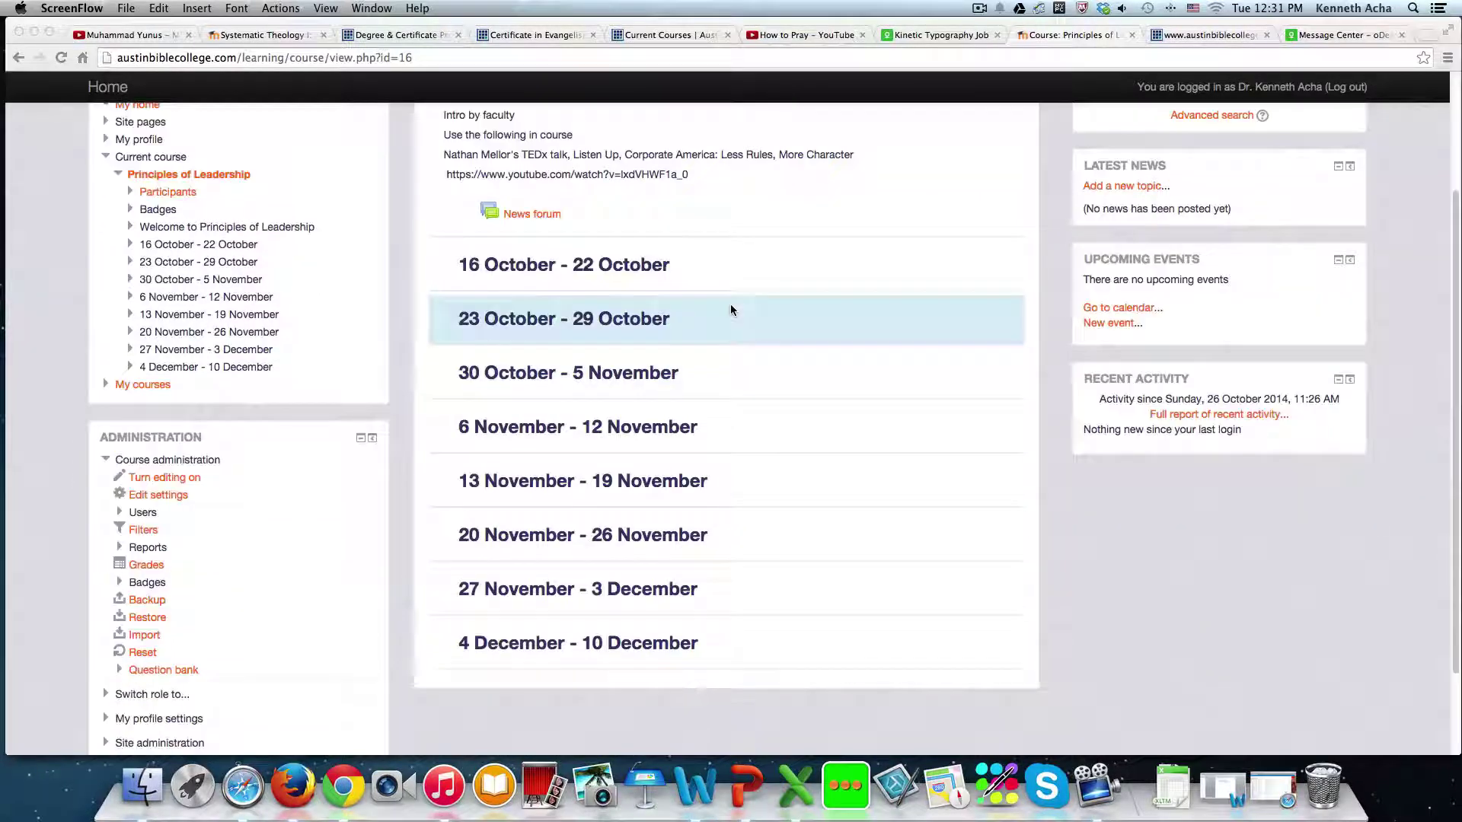
- Turn on editing mode for the Principles of Leadership course page
{"action": "scroll", "coordinate": [731, 310], "scroll_direction": "up", "scroll_amount": 5}
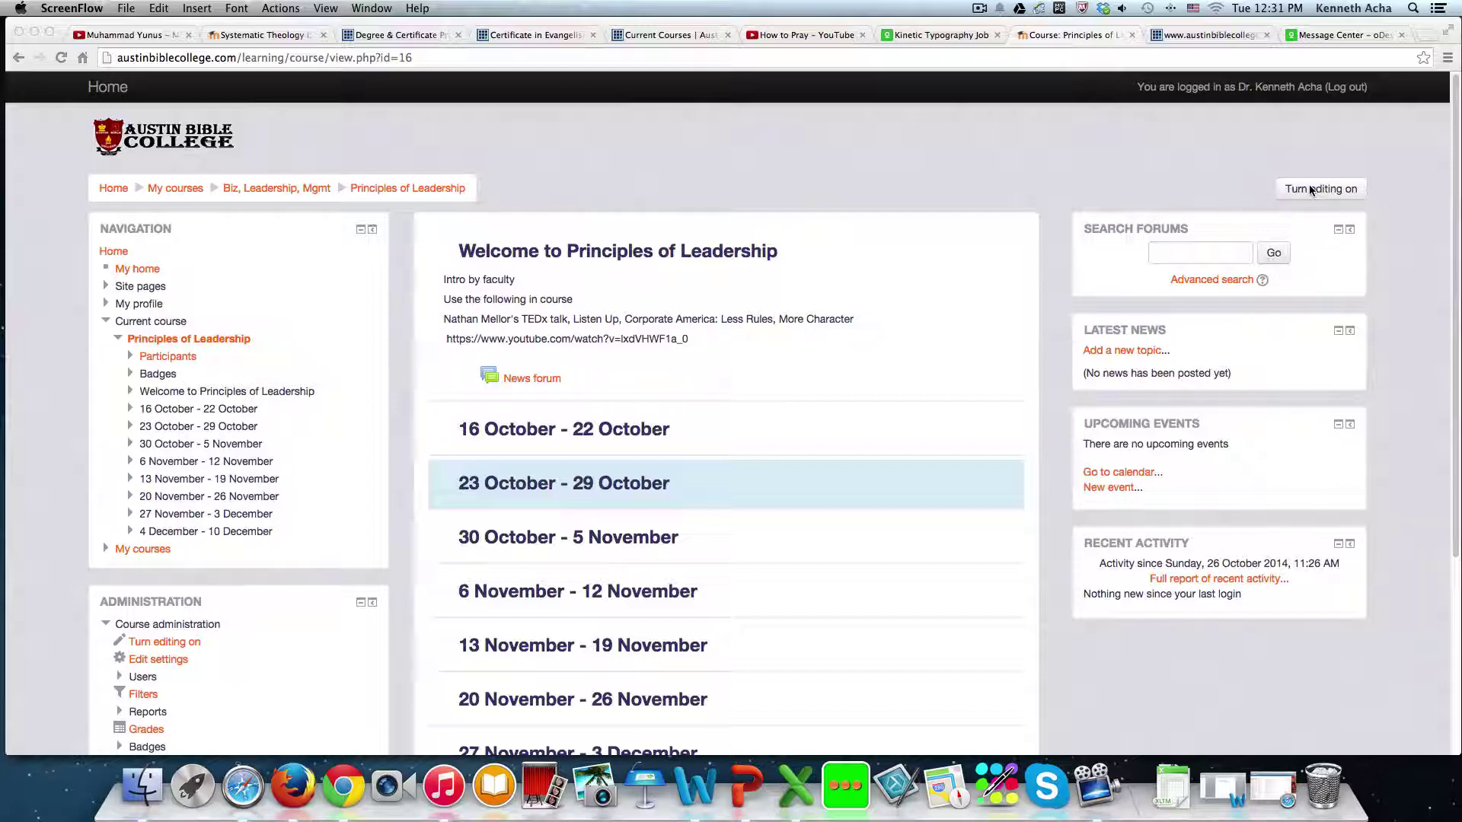
{"action": "left_click", "coordinate": [1308, 189]}
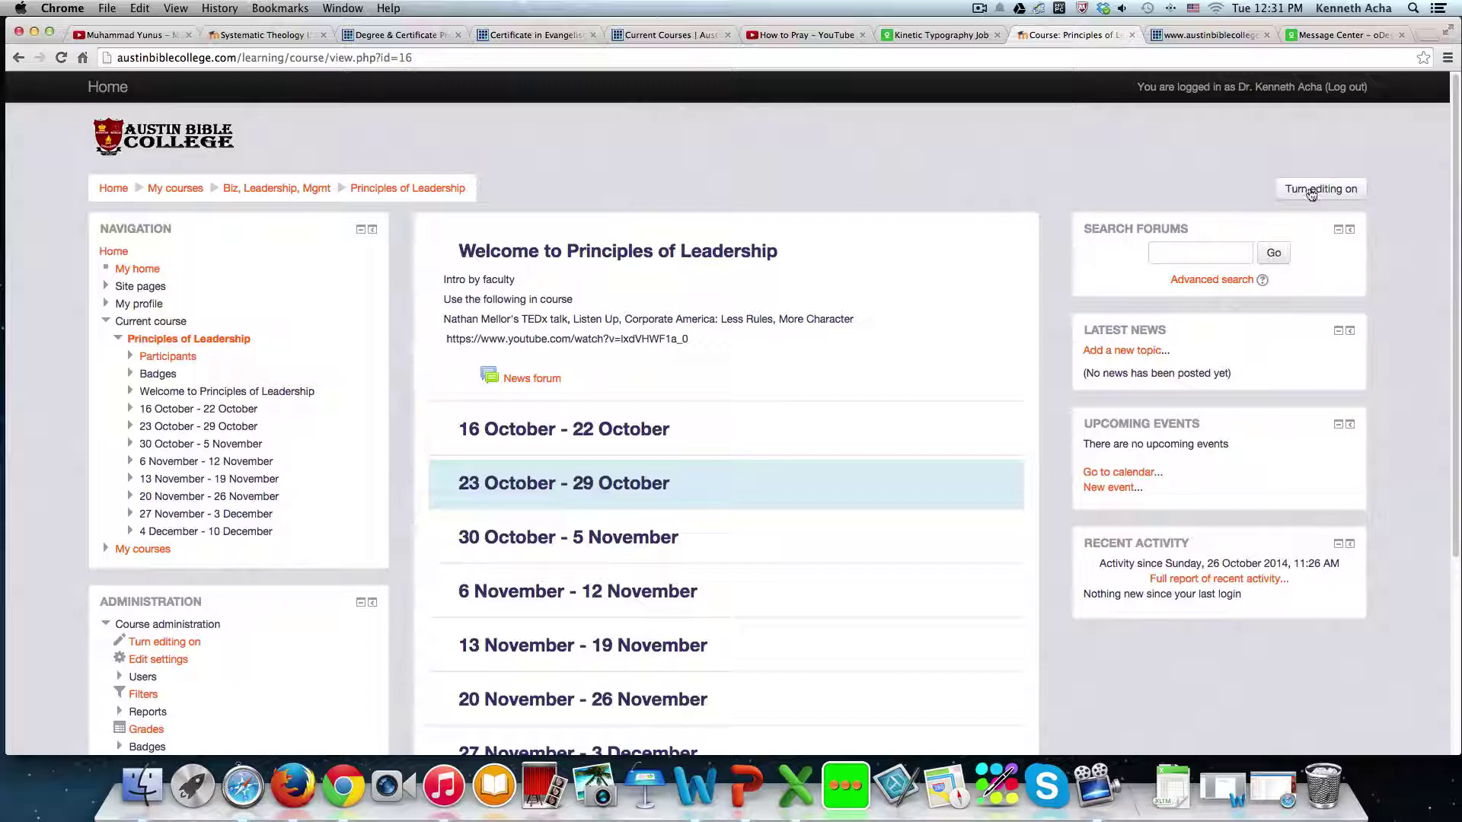
{"action": "left_click", "coordinate": [1311, 190]}
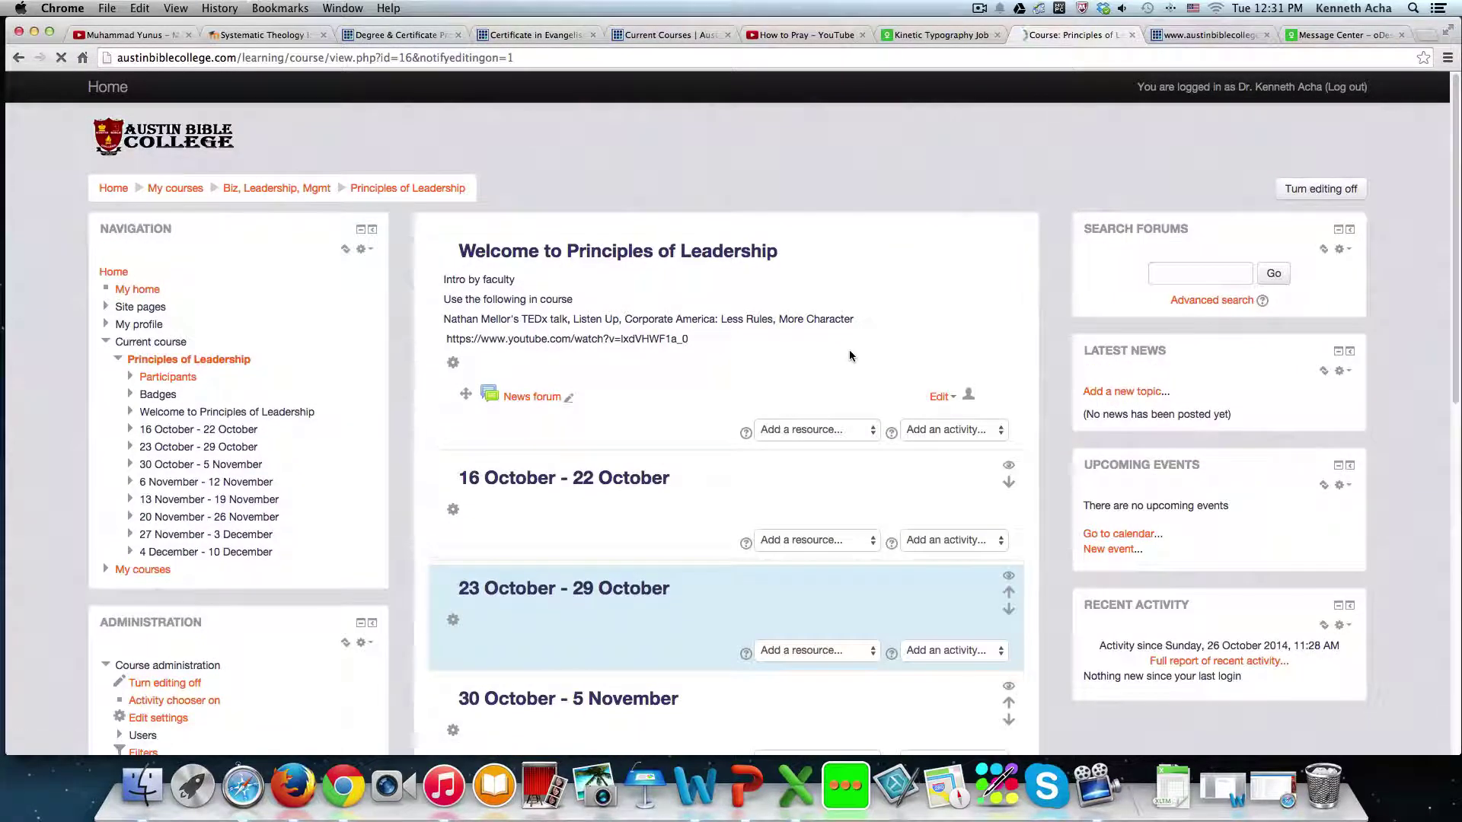
- Browse the welcome section's resource choices, then bring up its activity list
{"action": "scroll", "coordinate": [769, 434], "scroll_direction": "down", "scroll_amount": 5}
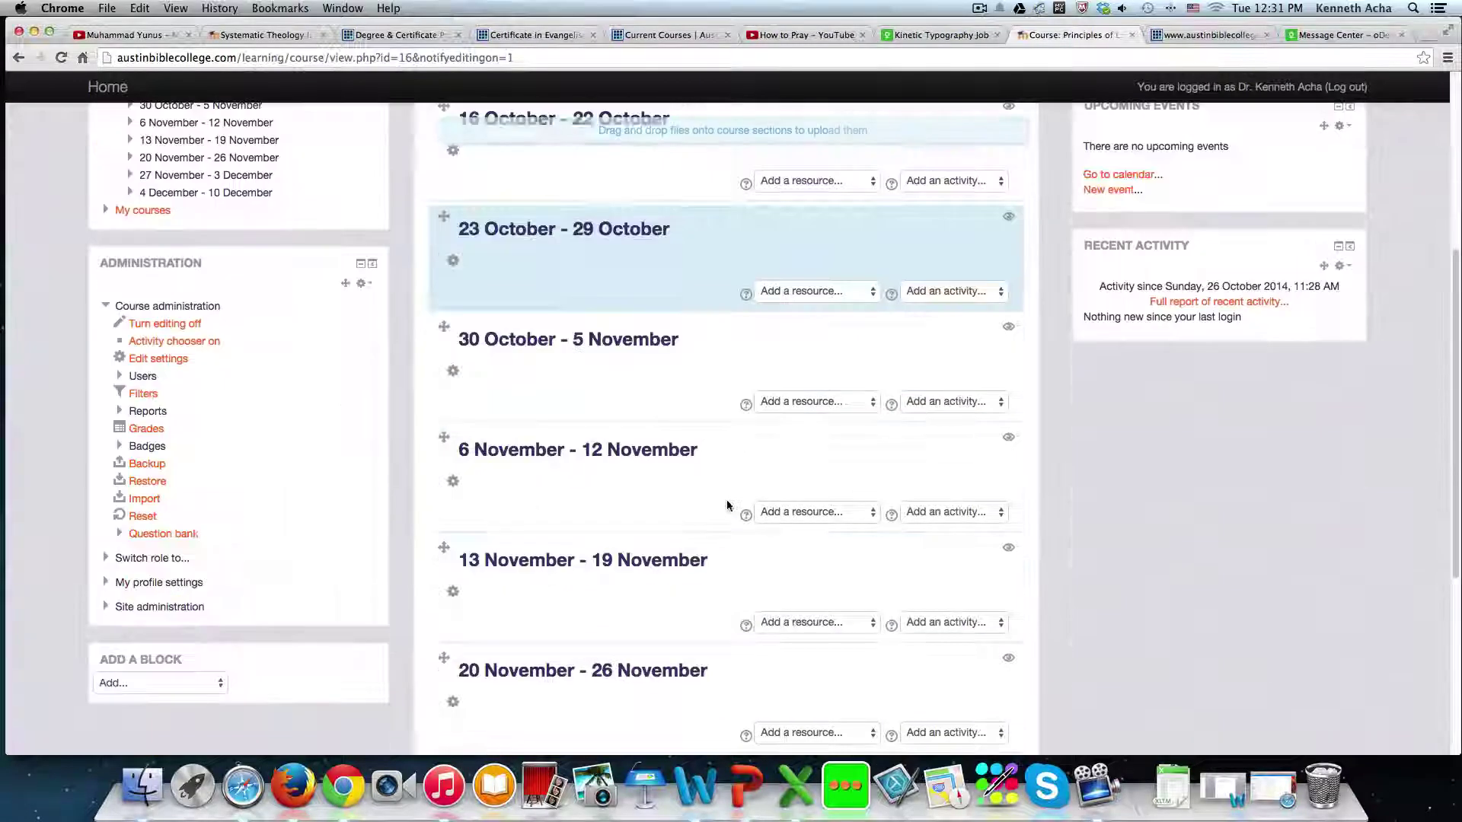
{"action": "scroll", "coordinate": [730, 506], "scroll_direction": "up", "scroll_amount": 2}
{"action": "scroll", "coordinate": [728, 444], "scroll_direction": "up", "scroll_amount": 2}
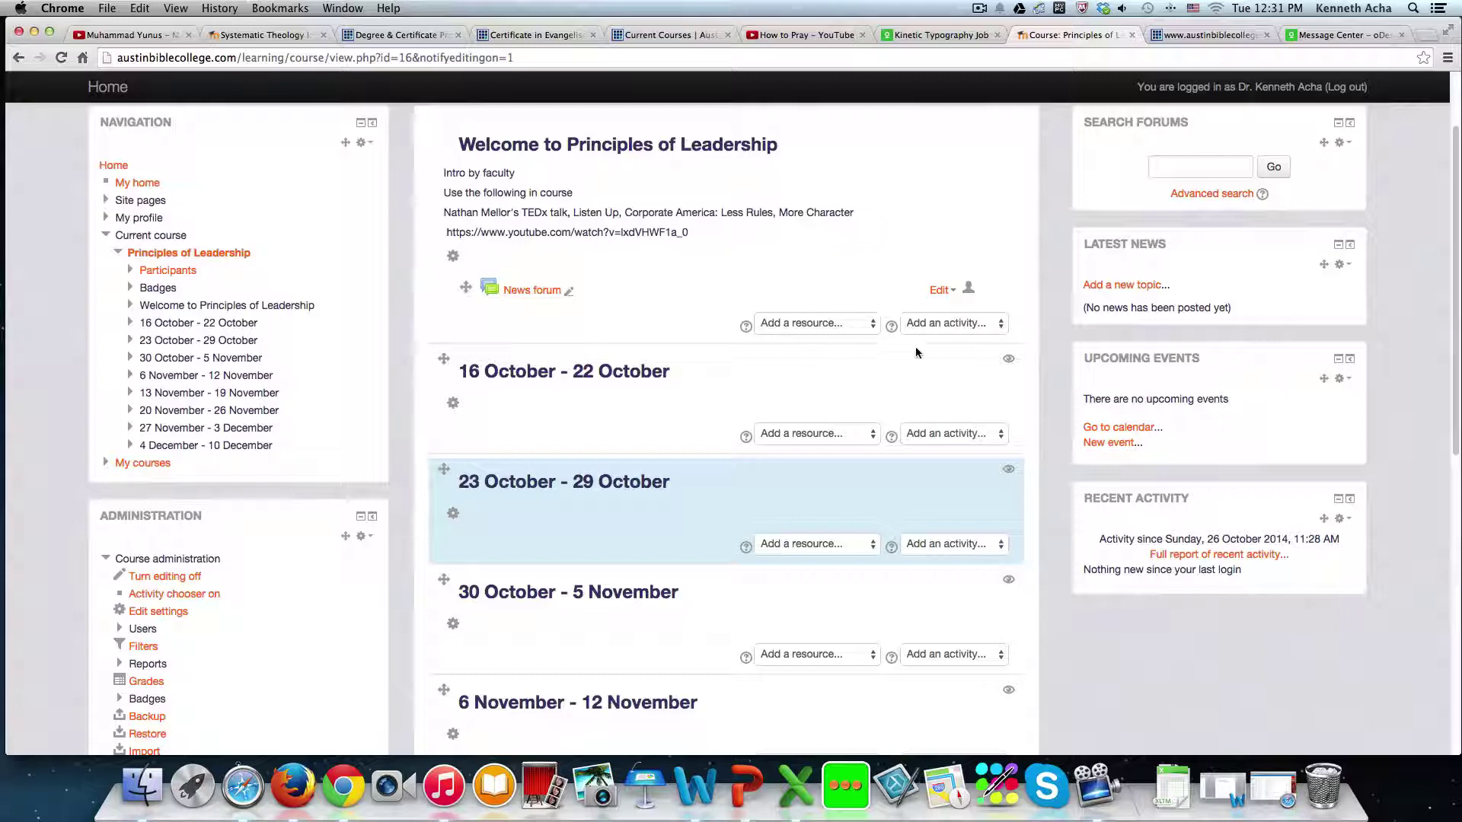
{"action": "left_click", "coordinate": [872, 324]}
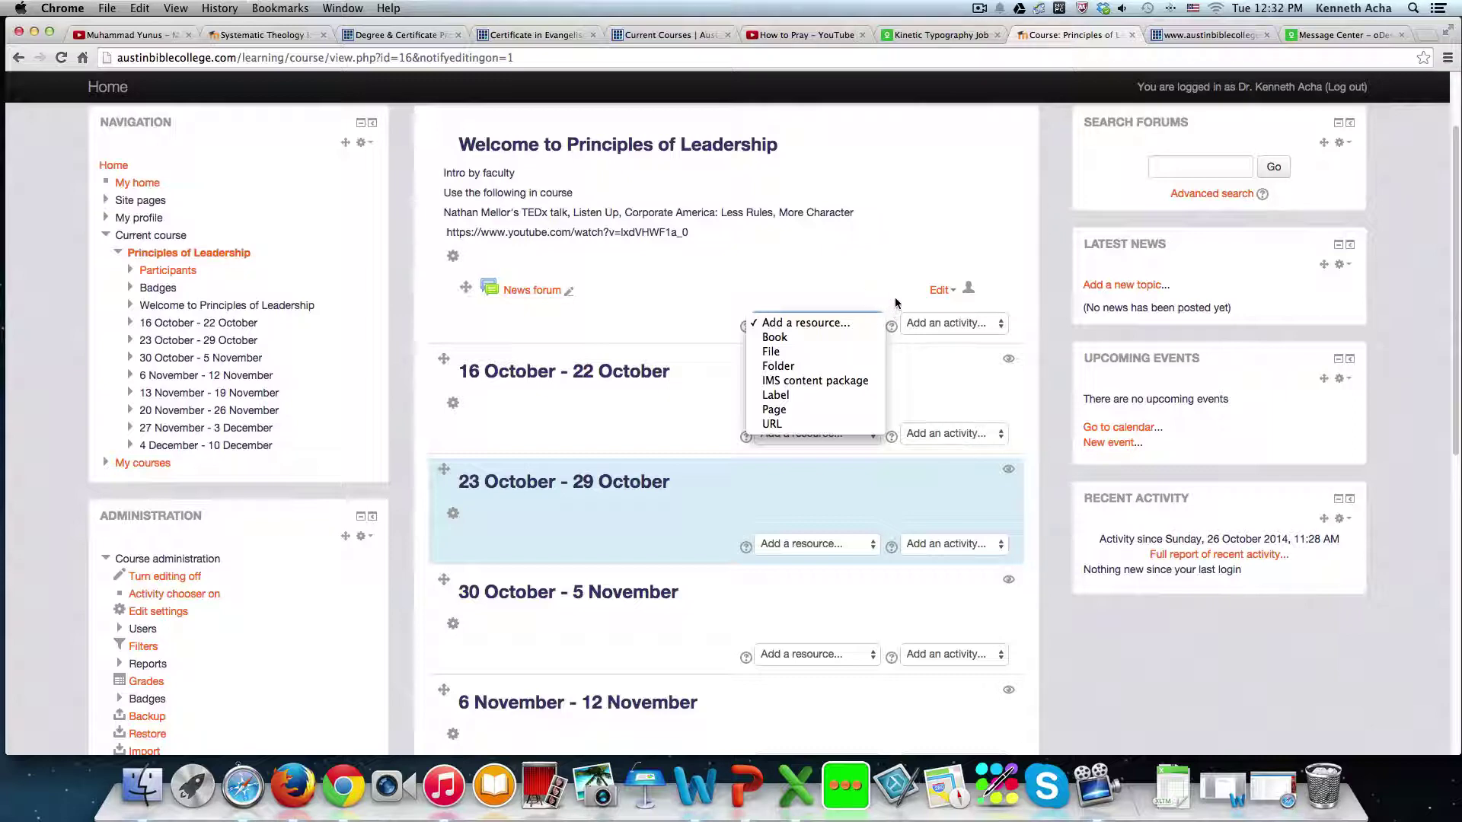
{"action": "left_click", "coordinate": [956, 350]}
{"action": "left_click", "coordinate": [999, 323]}
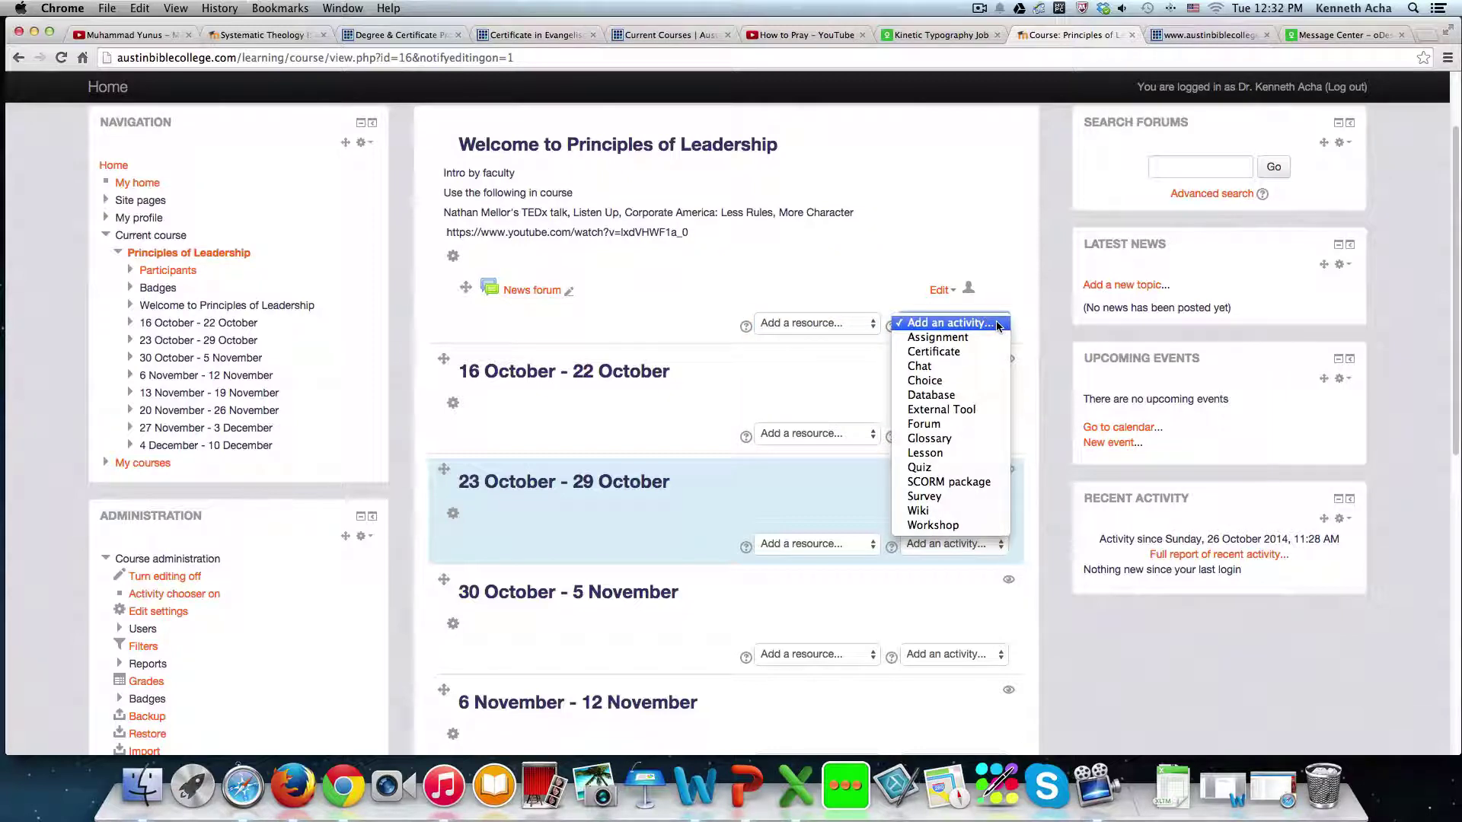
- Add a Lesson activity and name it 'The Importance of Character'
{"action": "left_click", "coordinate": [925, 454]}
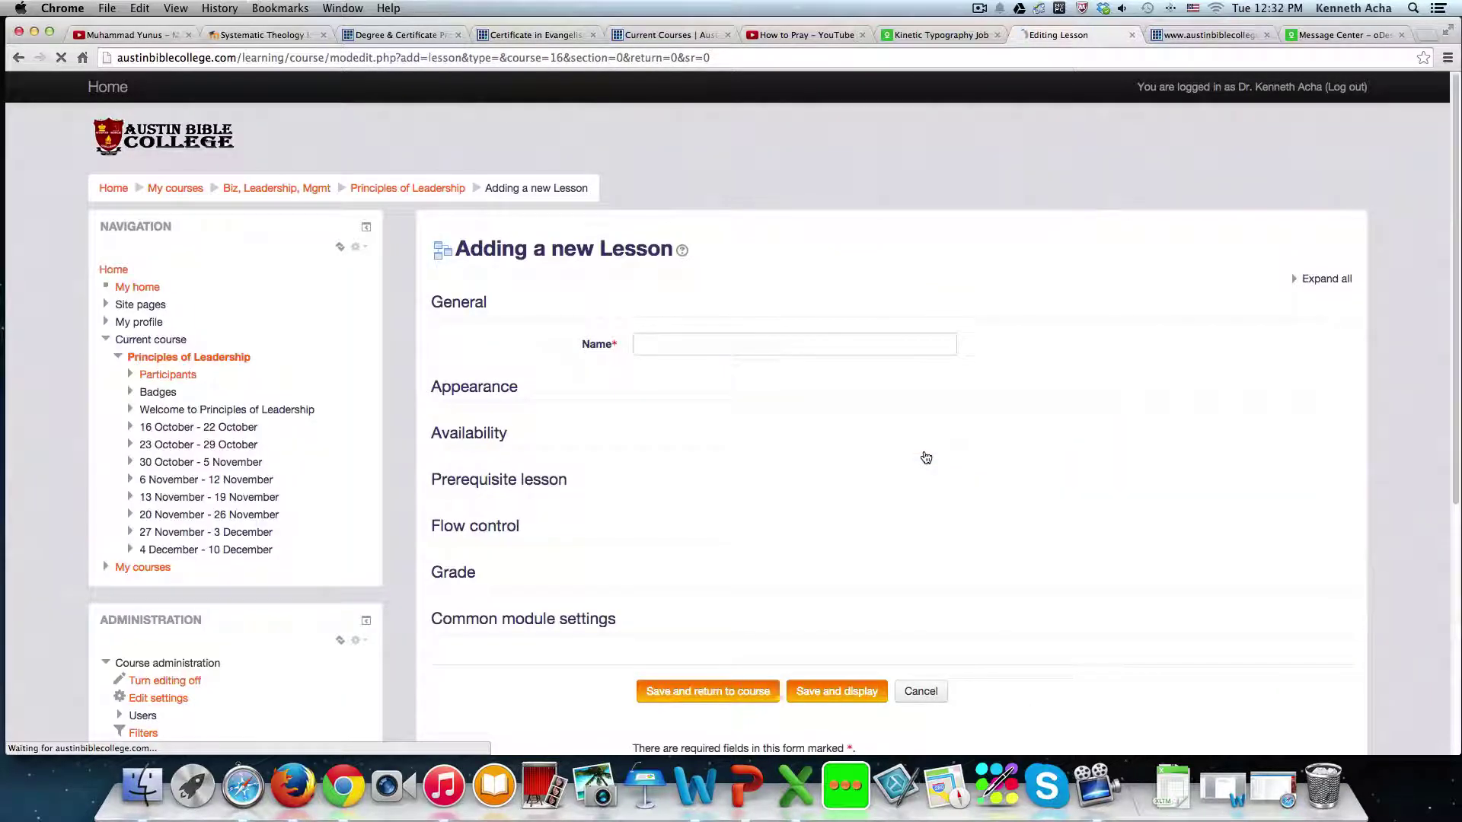
{"action": "left_click", "coordinate": [746, 342]}
{"action": "type", "text": "Lesso"}
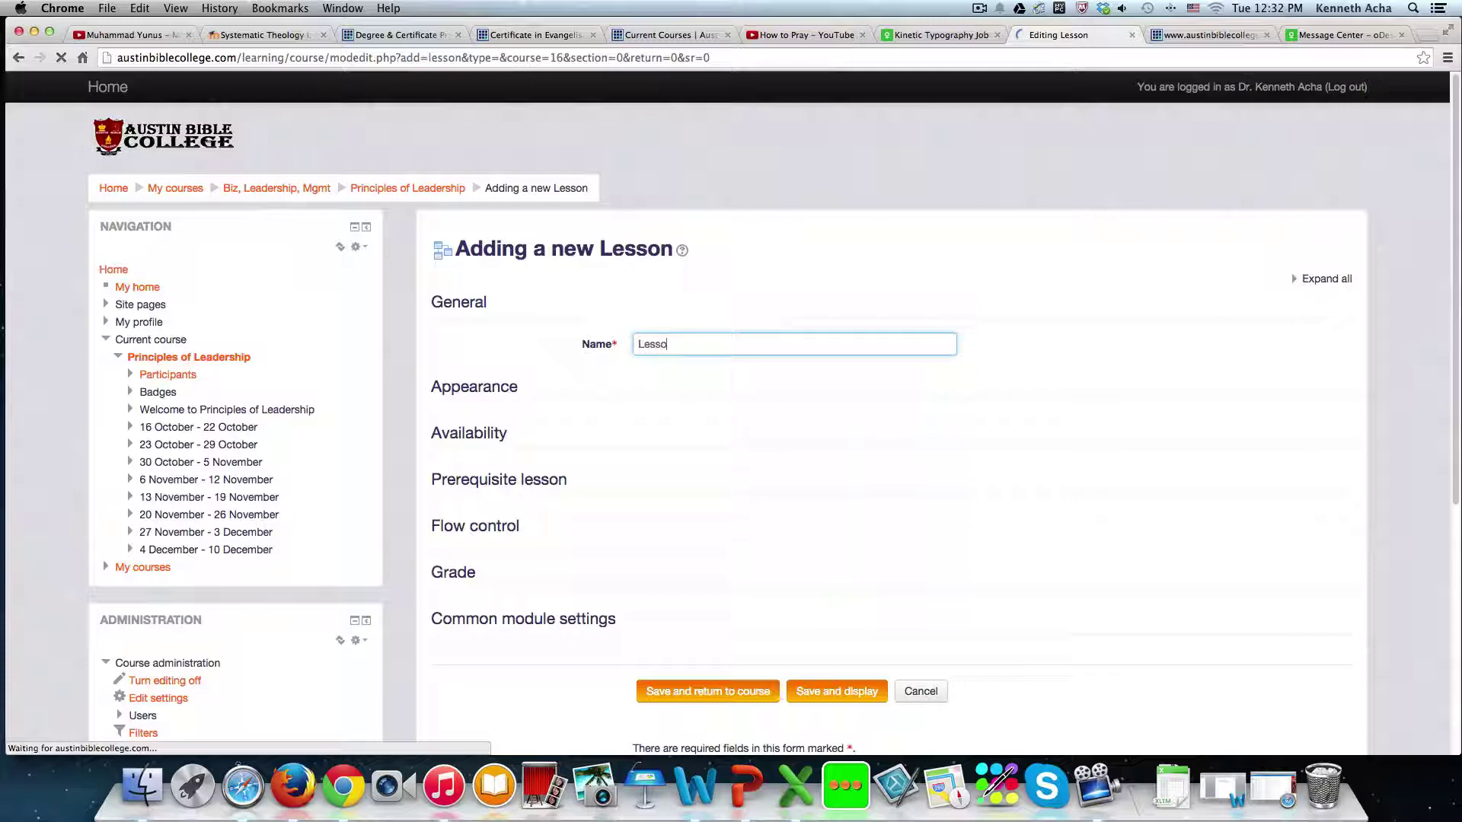
{"action": "type", "text": "n"}
{"action": "key", "text": "BackSpace"}
{"action": "key", "text": "BackSpace"}
{"action": "key", "text": "BackSpace"}
{"action": "key", "text": "BackSpace"}
{"action": "key", "text": "BackSpace"}
{"action": "key", "text": "BackSpace"}
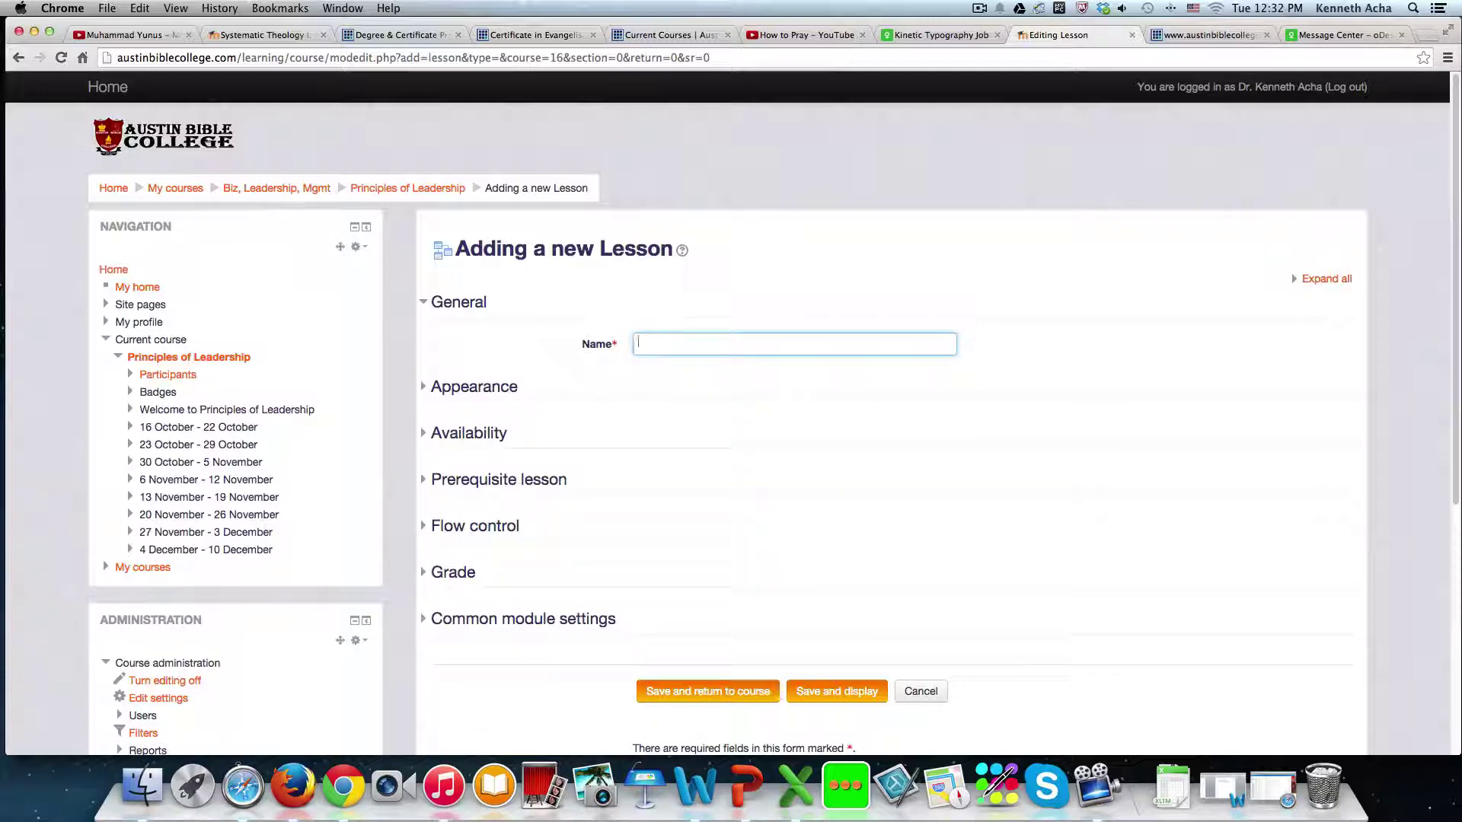
{"action": "type", "text": "The Importance of Character"}
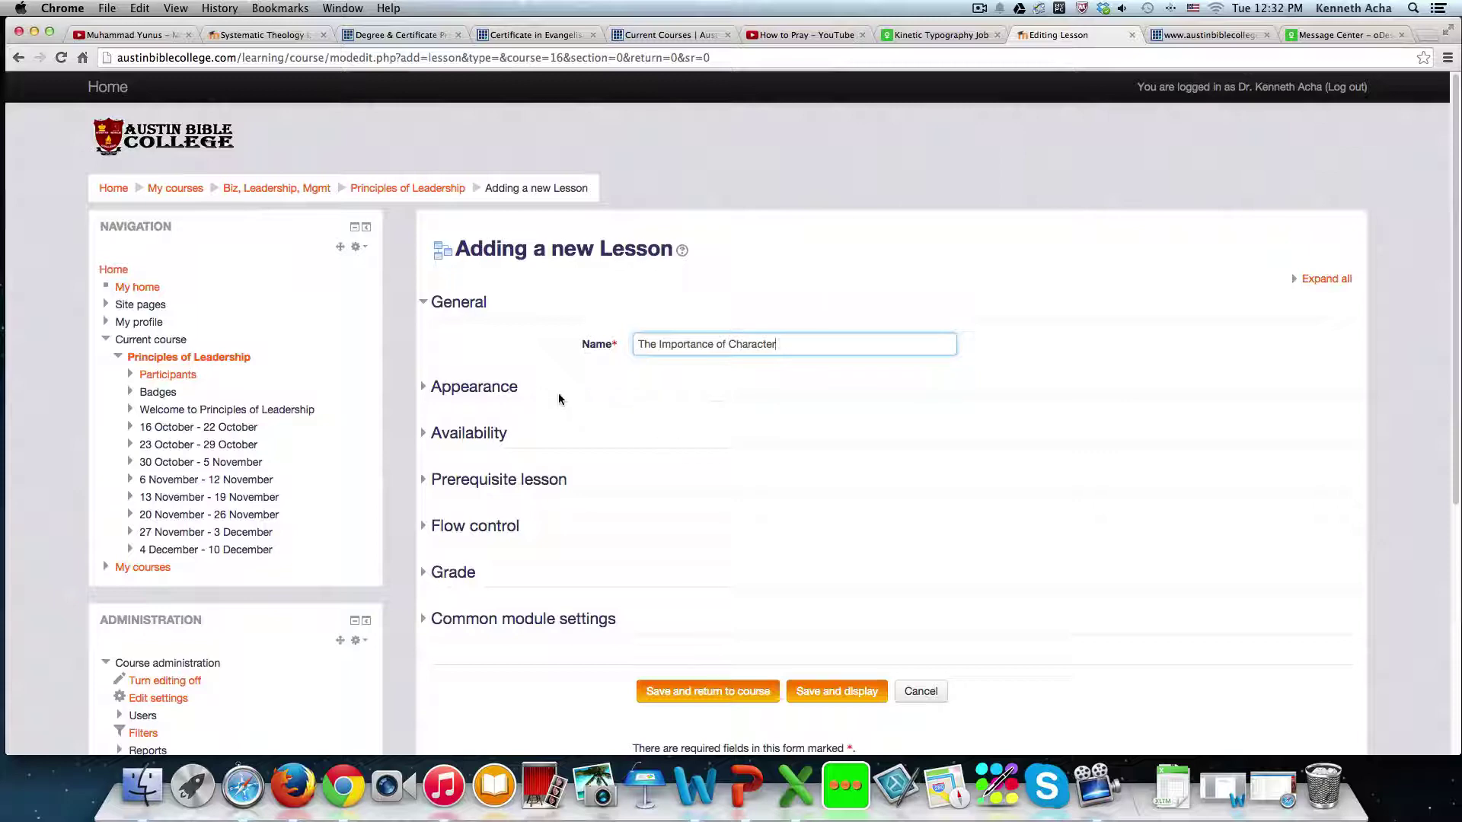
- Expand the Appearance section and leave the Progress bar set to No
{"action": "left_click", "coordinate": [488, 388]}
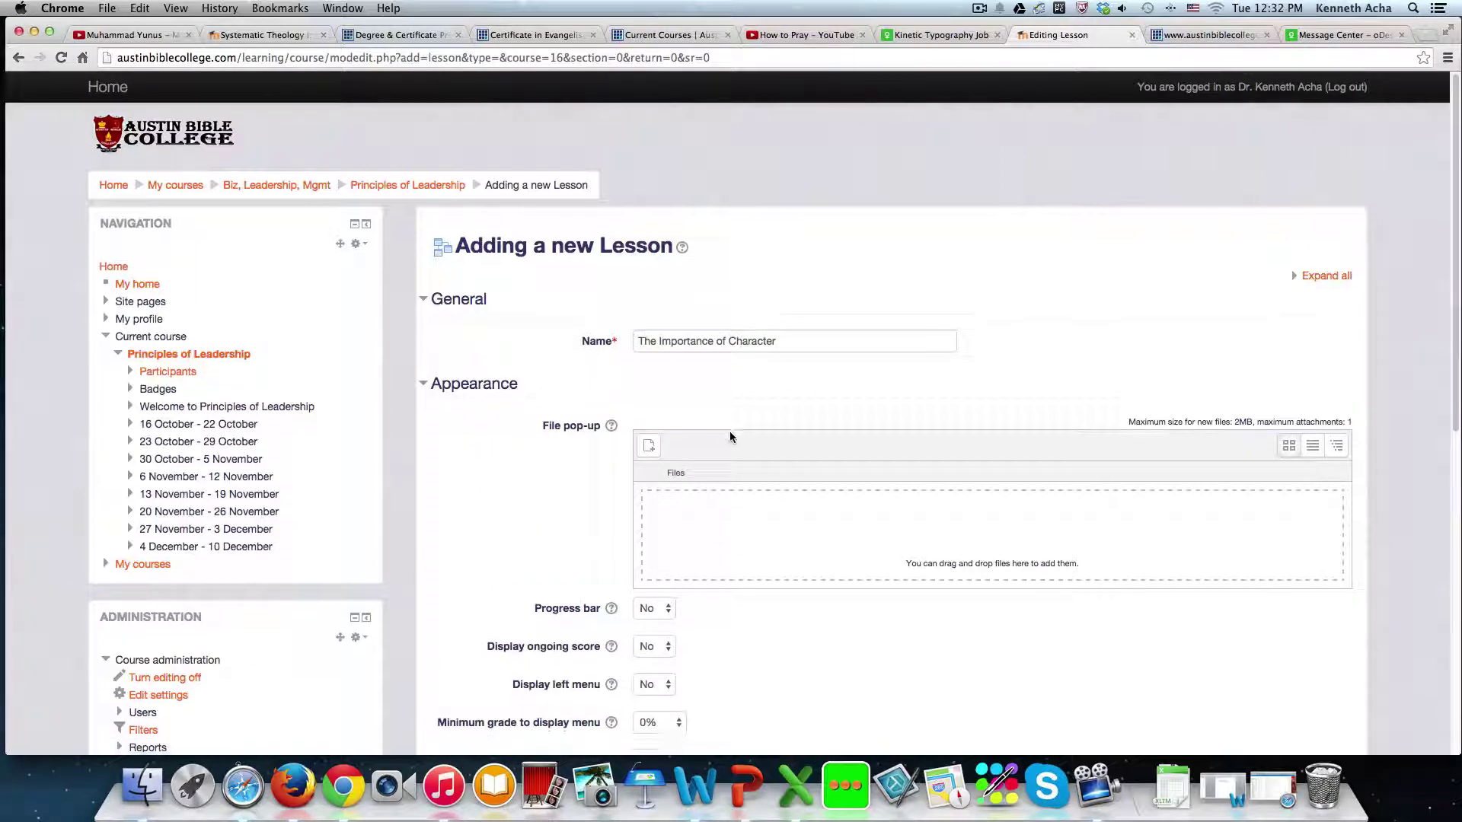
{"action": "scroll", "coordinate": [729, 431], "scroll_direction": "down", "scroll_amount": 5}
{"action": "scroll", "coordinate": [730, 431], "scroll_direction": "up", "scroll_amount": 5}
{"action": "scroll", "coordinate": [729, 431], "scroll_direction": "down", "scroll_amount": 6}
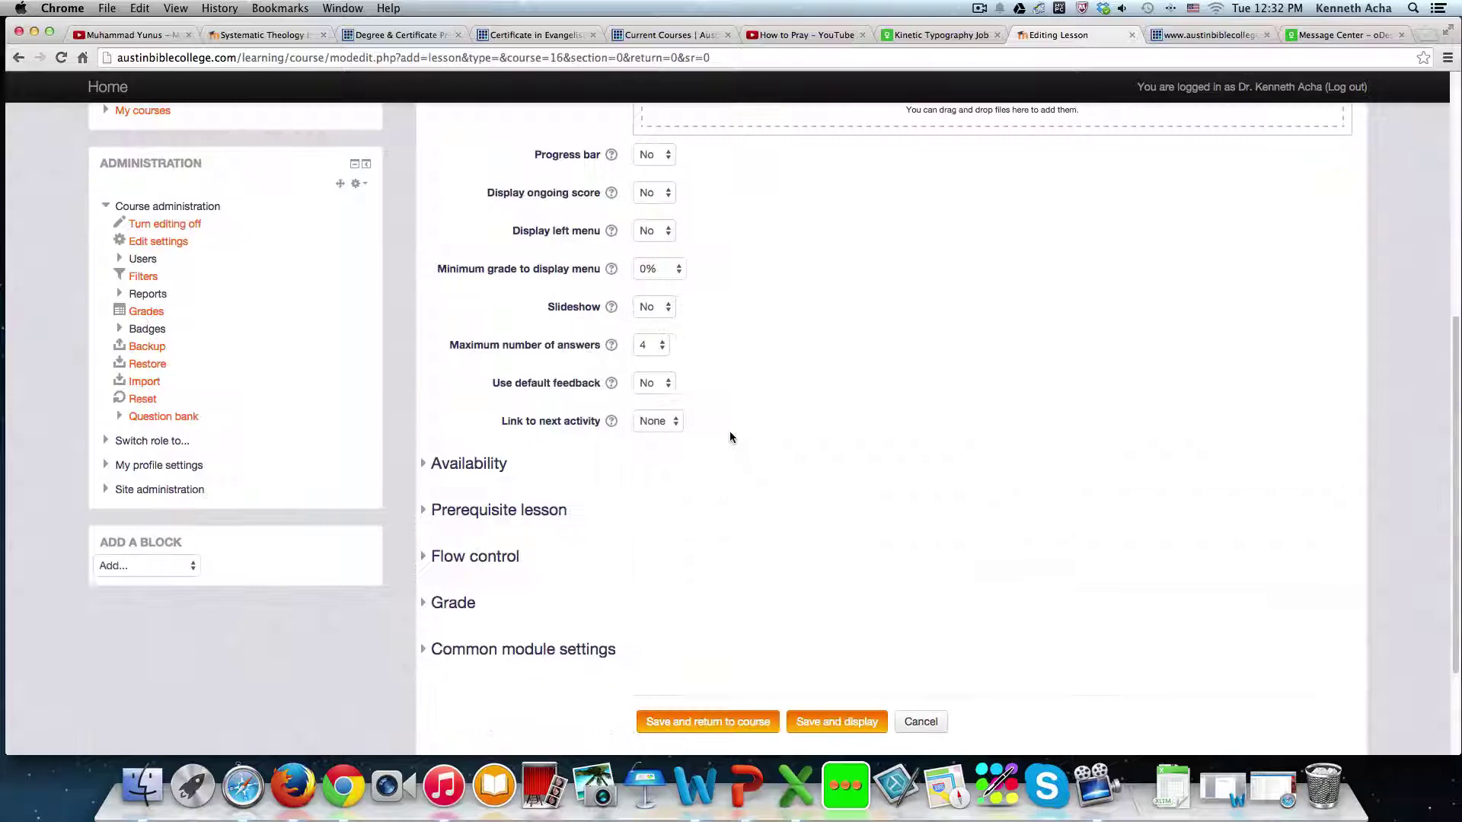
{"action": "scroll", "coordinate": [729, 431], "scroll_direction": "up", "scroll_amount": 4}
{"action": "scroll", "coordinate": [728, 438], "scroll_direction": "down", "scroll_amount": 3}
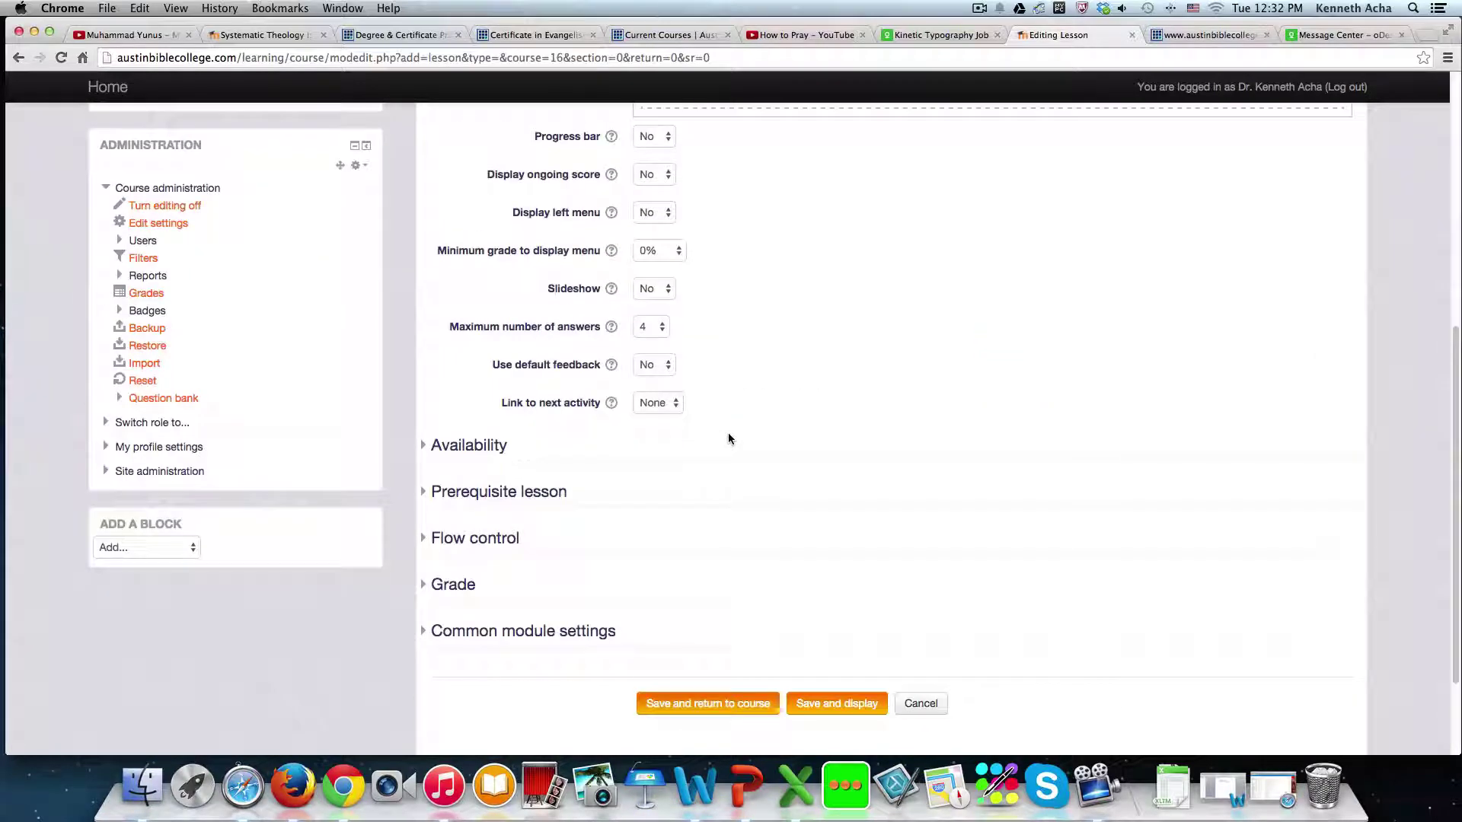
{"action": "scroll", "coordinate": [728, 438], "scroll_direction": "up", "scroll_amount": 2}
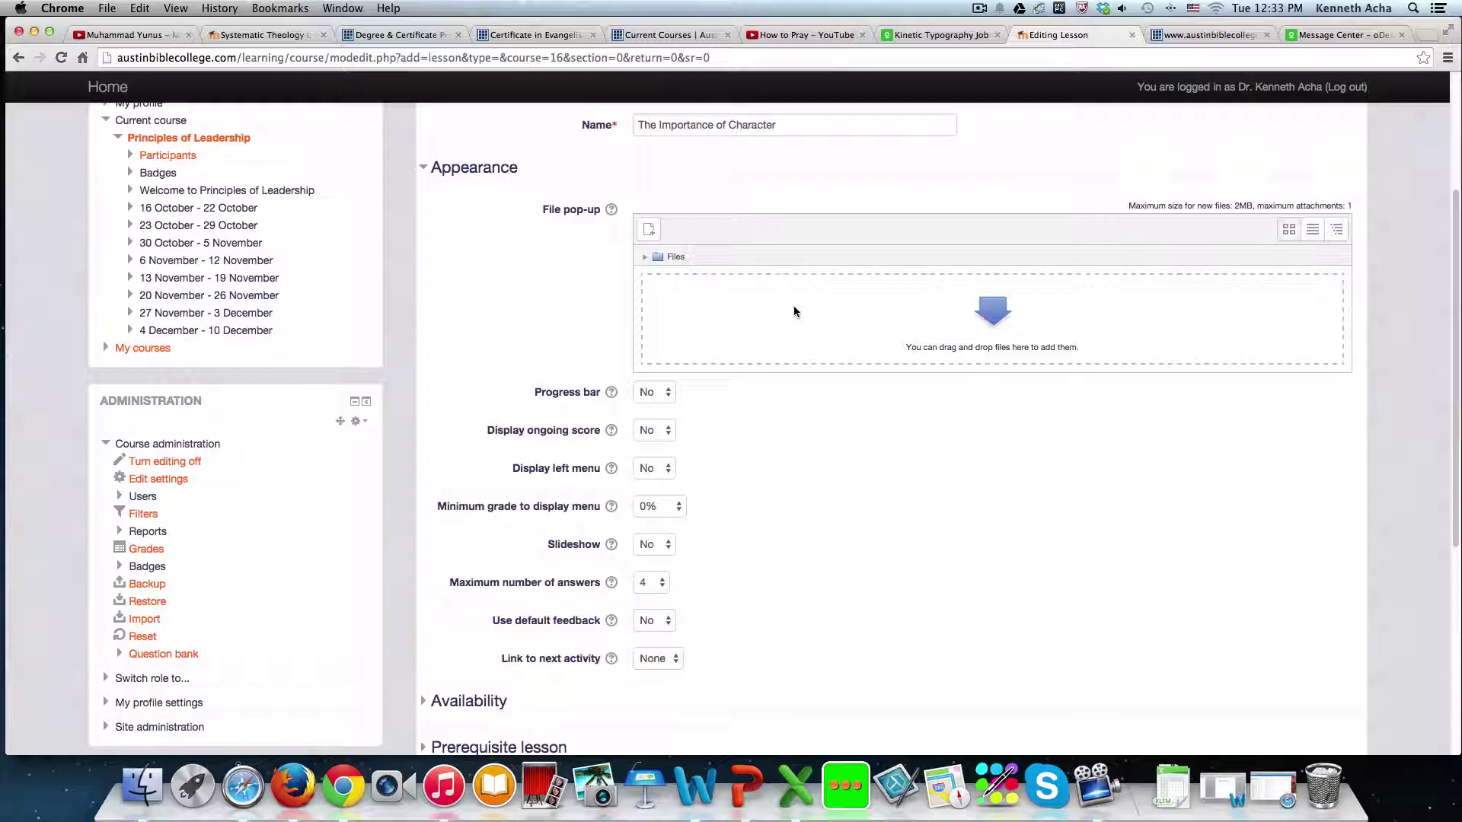
{"action": "left_click", "coordinate": [667, 392]}
{"action": "left_click", "coordinate": [718, 400]}
{"action": "scroll", "coordinate": [692, 443], "scroll_direction": "down", "scroll_amount": 2}
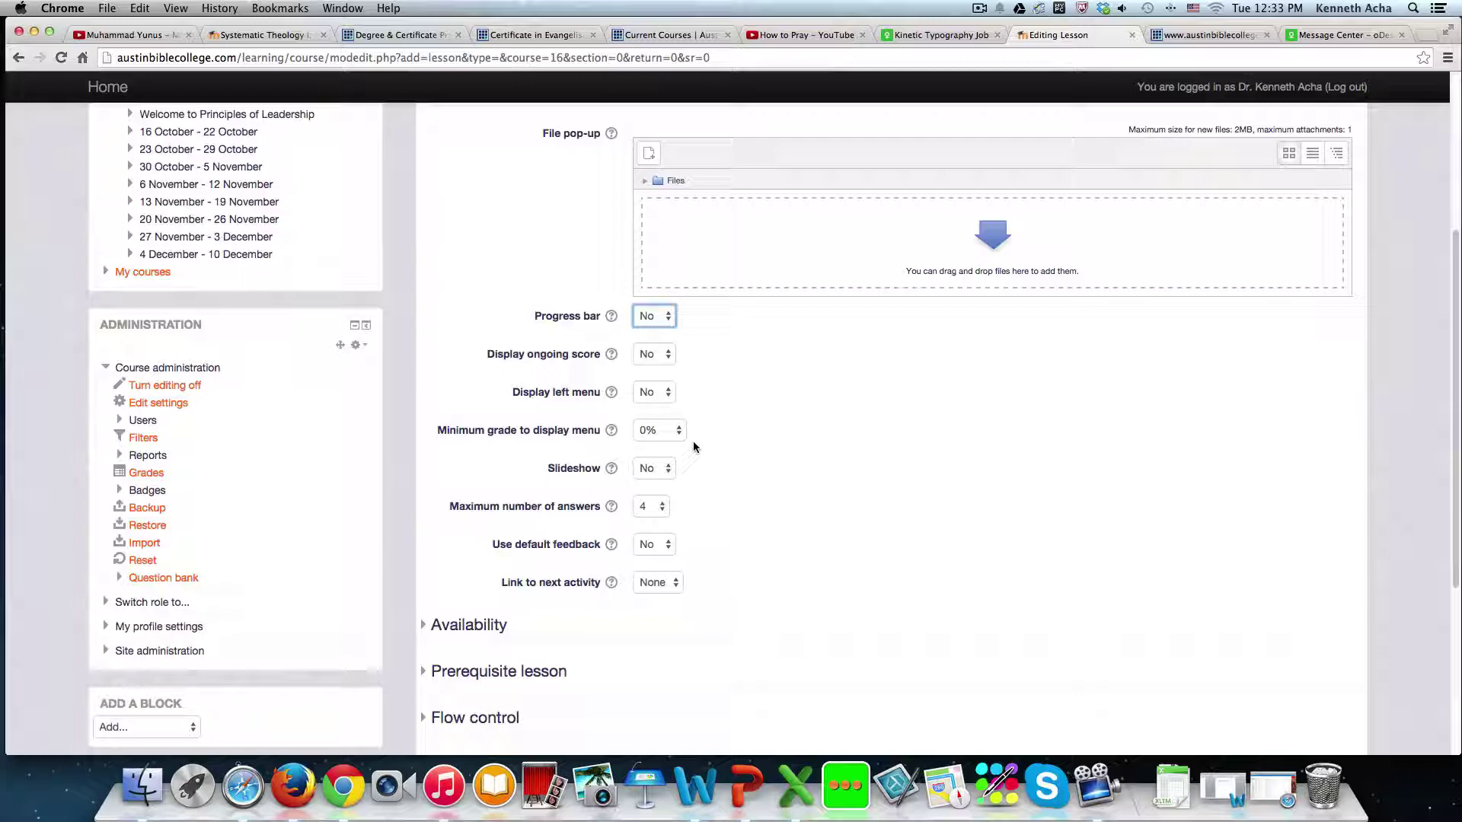
{"action": "scroll", "coordinate": [714, 341], "scroll_direction": "up", "scroll_amount": 5}
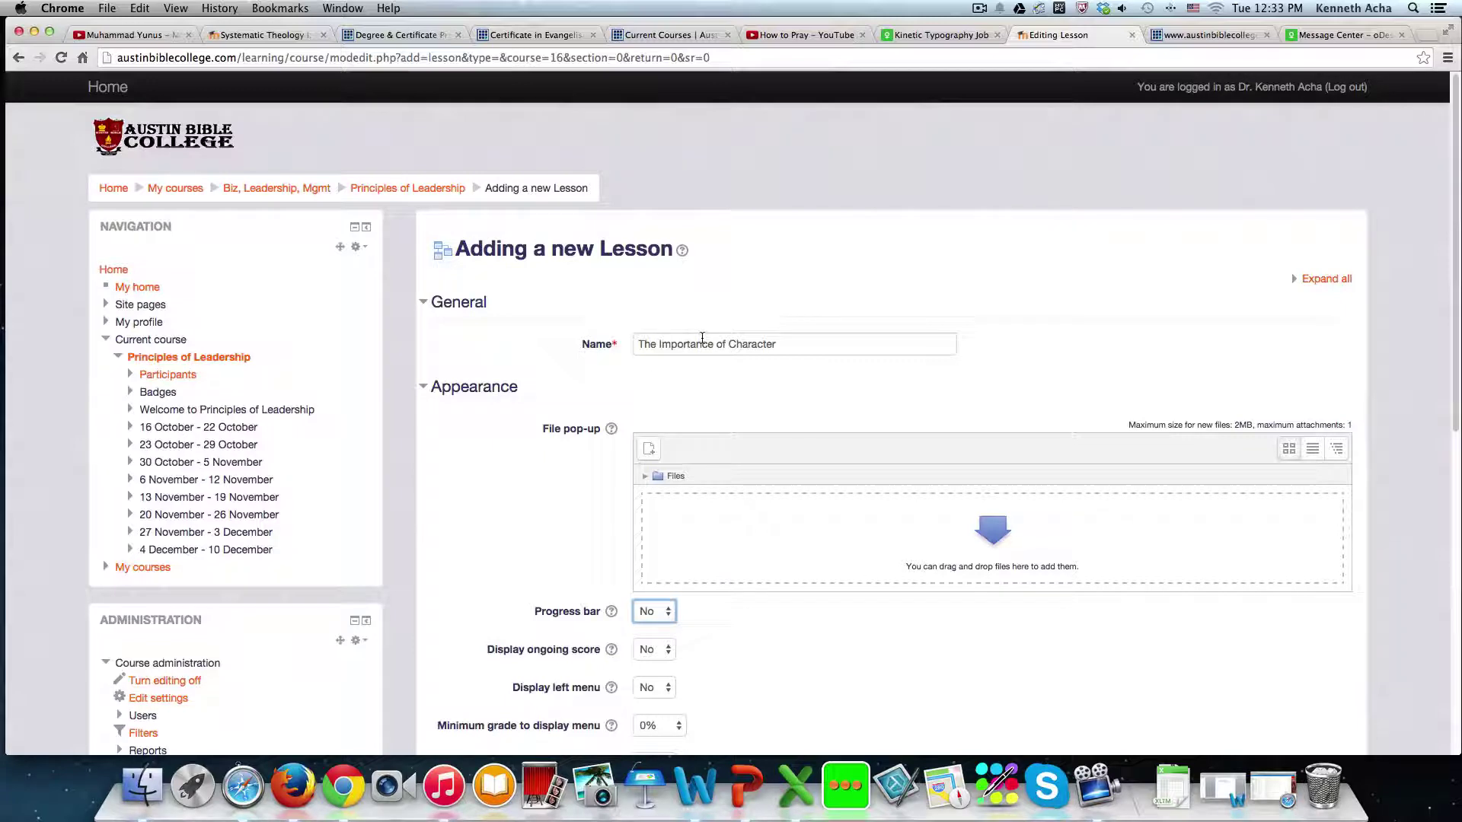
{"action": "scroll", "coordinate": [702, 342], "scroll_direction": "down", "scroll_amount": 4}
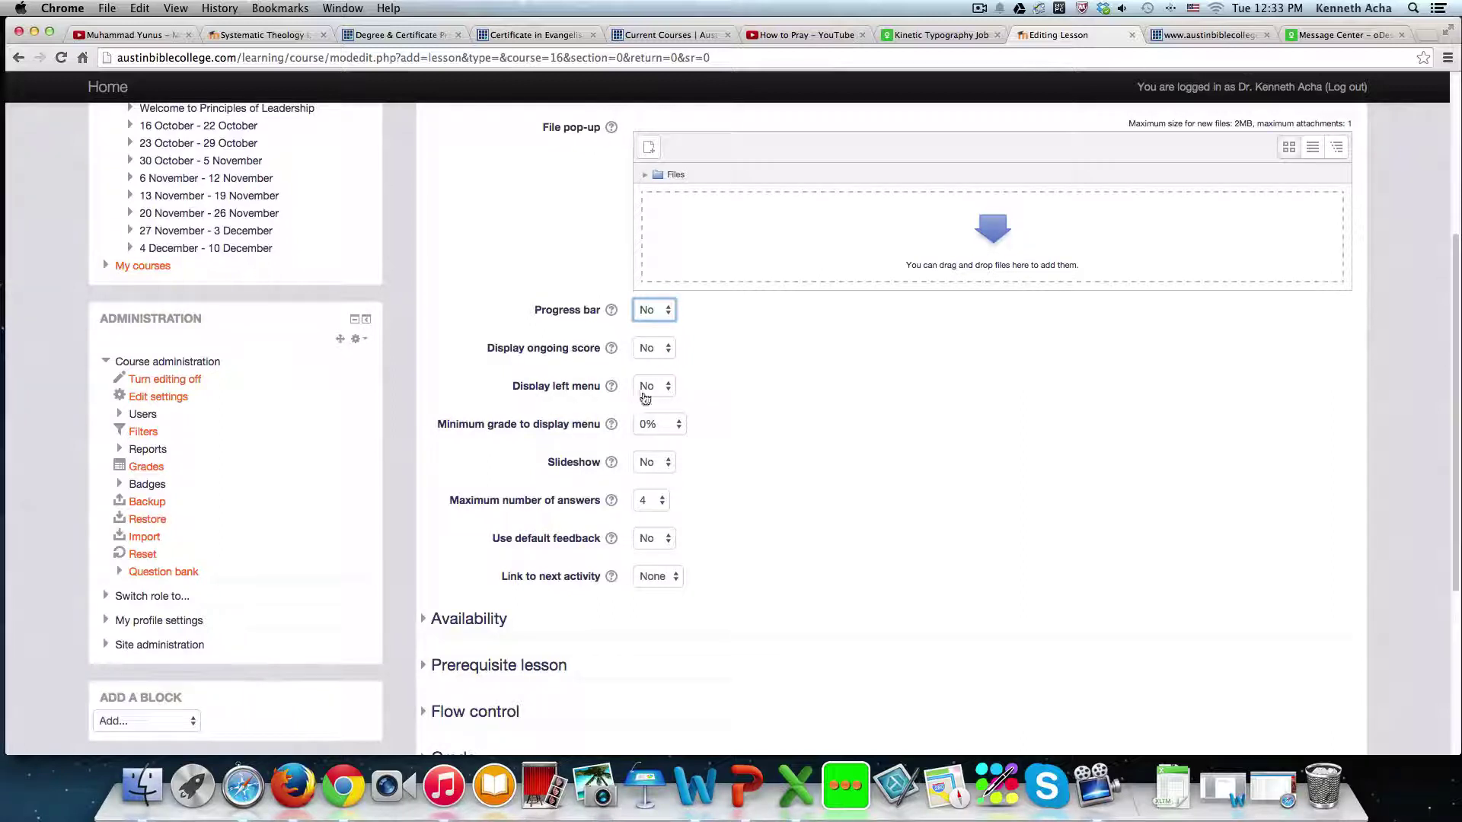
- Set Display left menu to Yes, leaving its minimum grade at 0%
{"action": "left_click", "coordinate": [670, 388]}
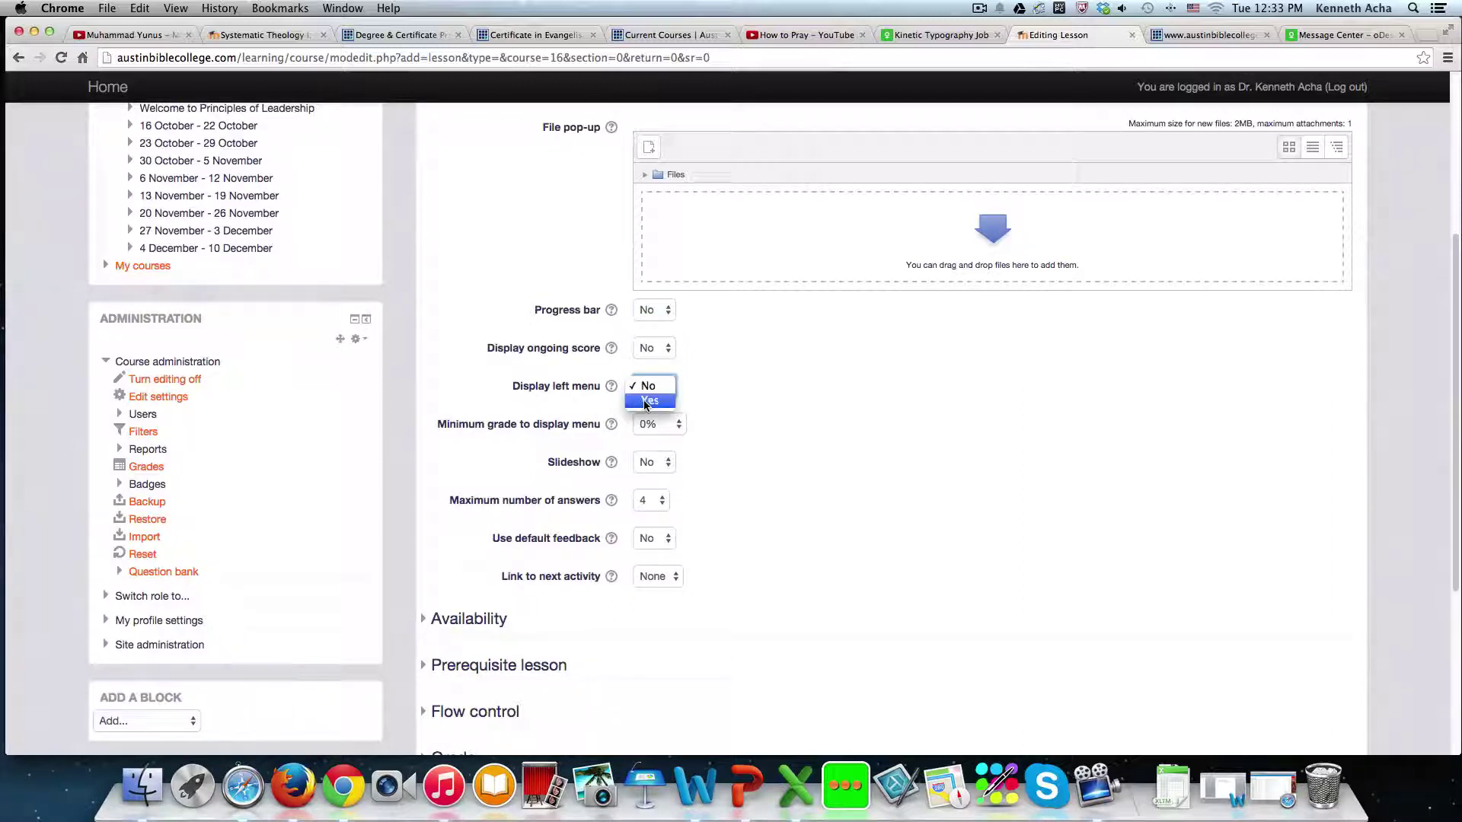
{"action": "left_click", "coordinate": [643, 399]}
{"action": "scroll", "coordinate": [645, 408], "scroll_direction": "up", "scroll_amount": 1}
{"action": "scroll", "coordinate": [646, 407], "scroll_direction": "up", "scroll_amount": 5}
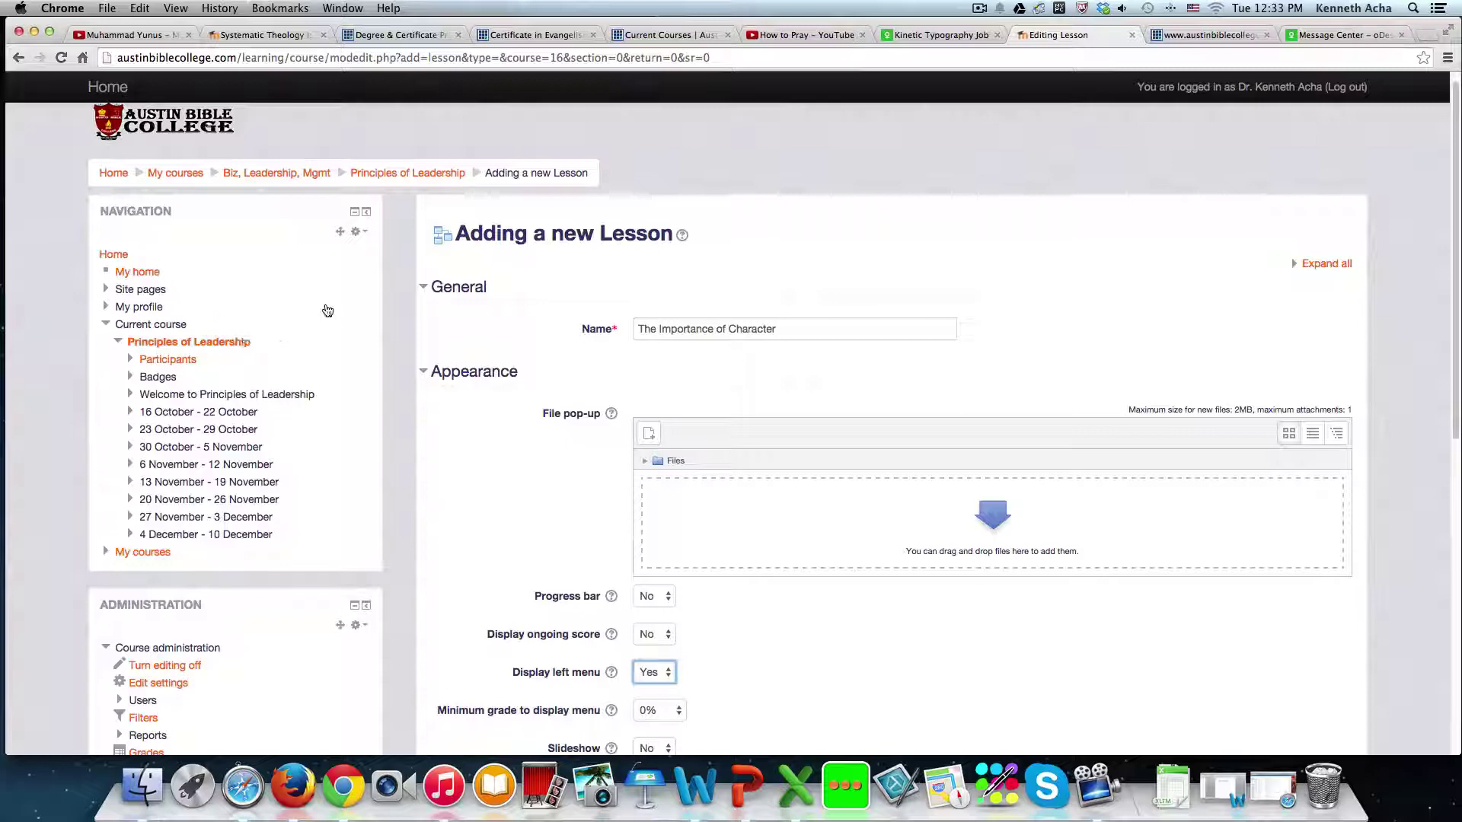
{"action": "scroll", "coordinate": [729, 390], "scroll_direction": "down", "scroll_amount": 5}
{"action": "scroll", "coordinate": [730, 390], "scroll_direction": "up", "scroll_amount": 5}
{"action": "scroll", "coordinate": [729, 388], "scroll_direction": "down", "scroll_amount": 2}
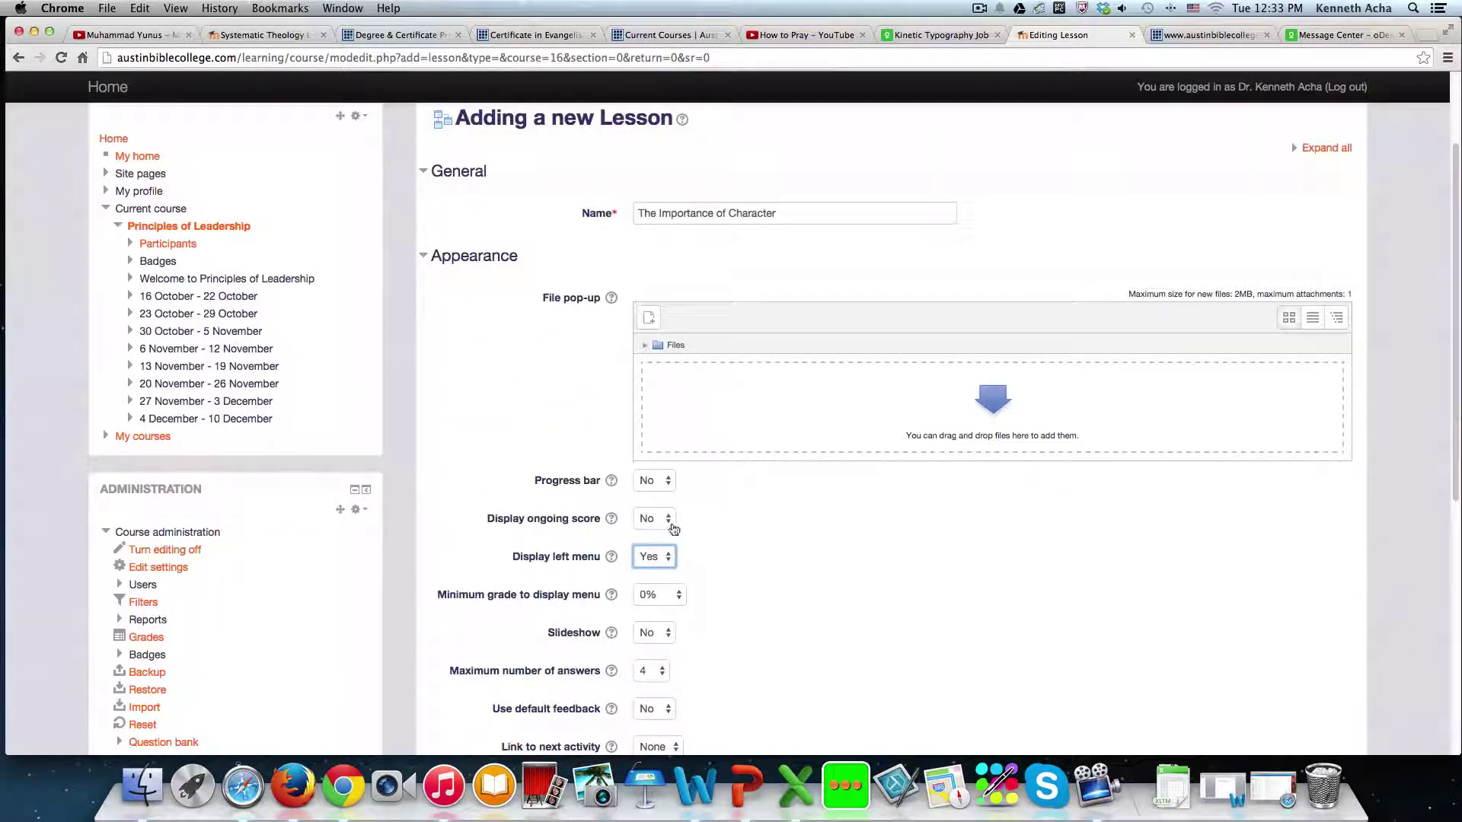
{"action": "scroll", "coordinate": [712, 520], "scroll_direction": "down", "scroll_amount": 1}
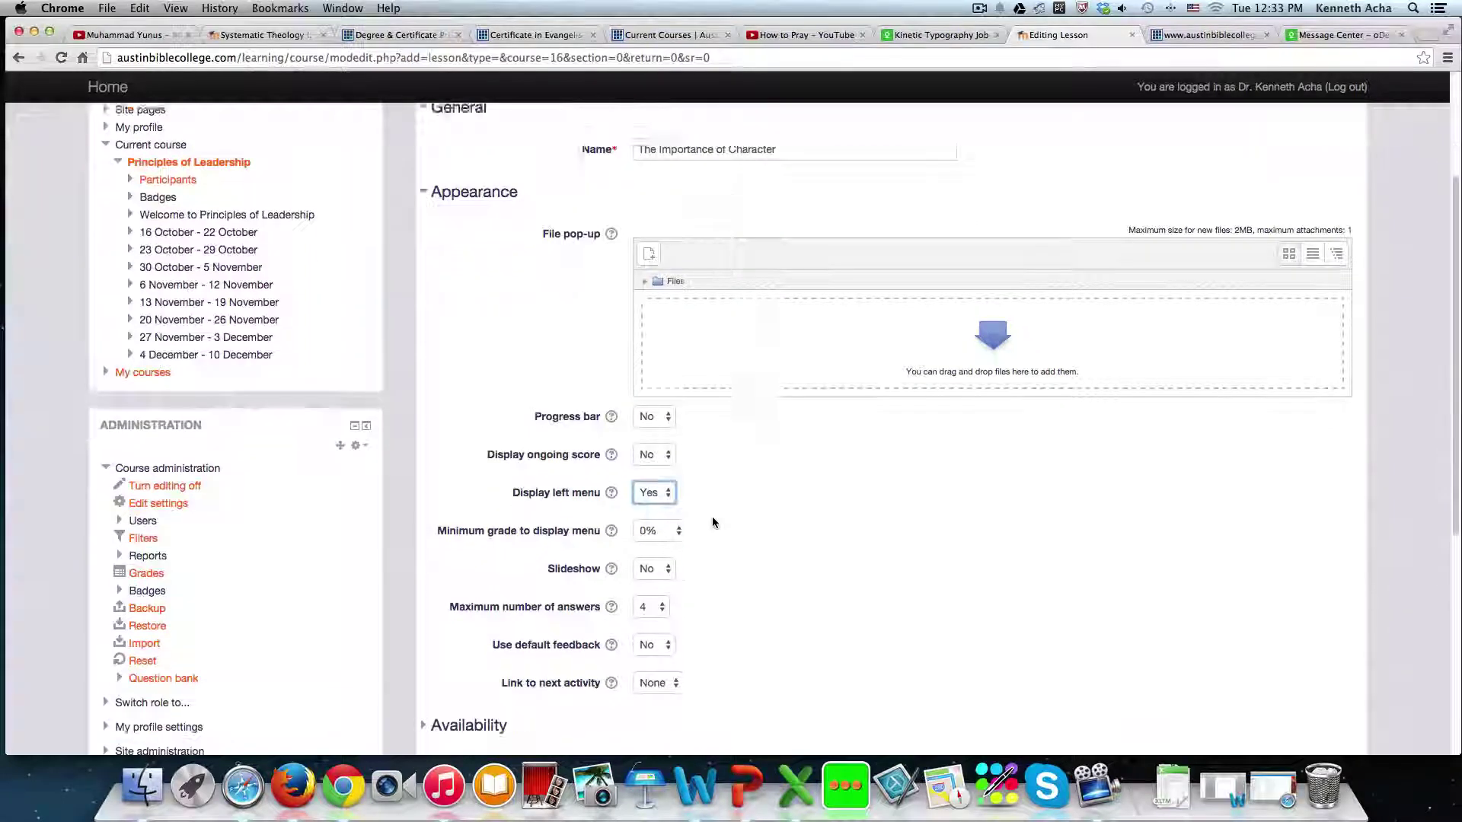
{"action": "scroll", "coordinate": [713, 523], "scroll_direction": "down", "scroll_amount": 1}
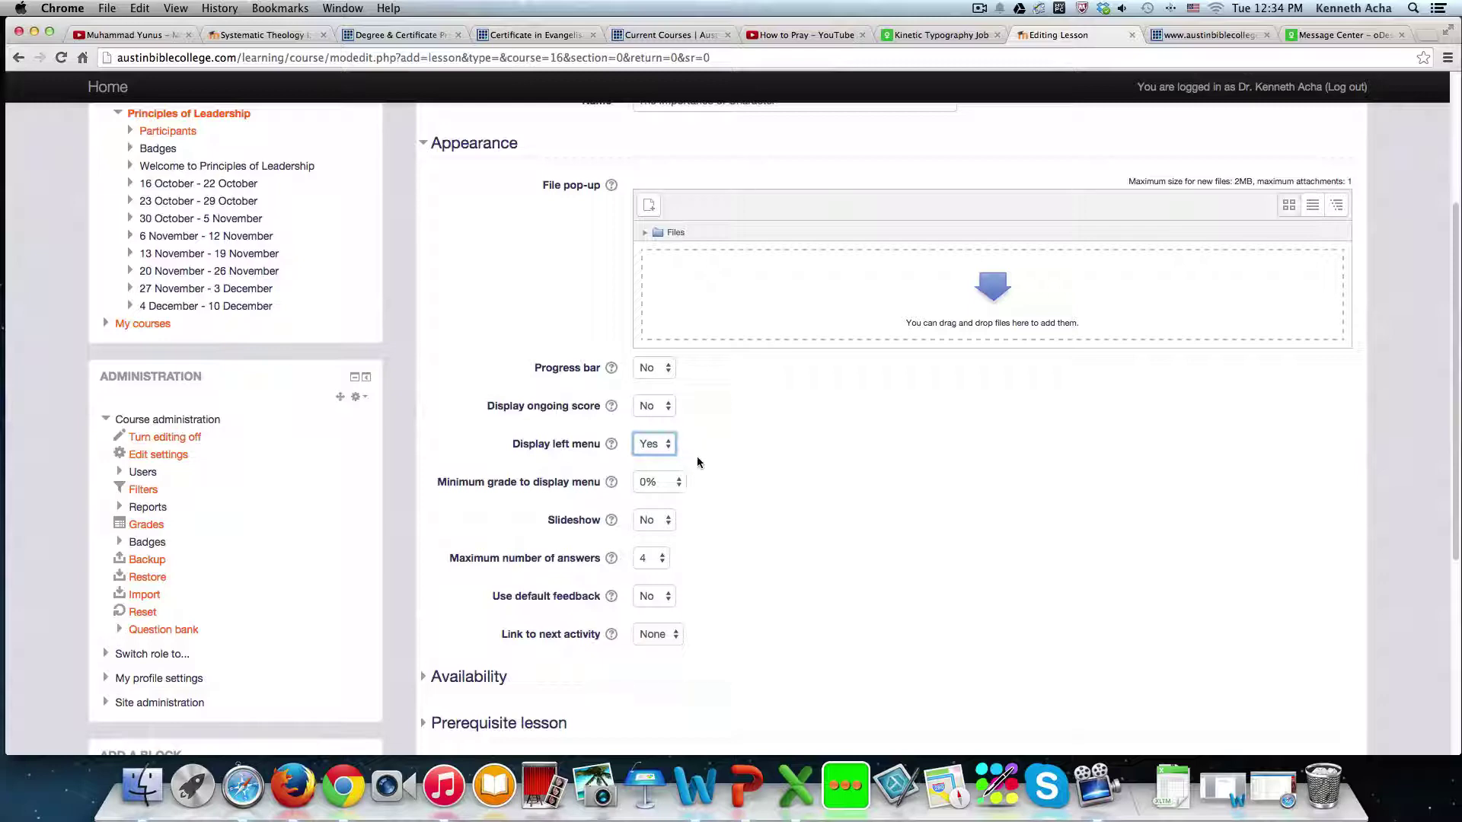
{"action": "scroll", "coordinate": [685, 494], "scroll_direction": "down", "scroll_amount": 1}
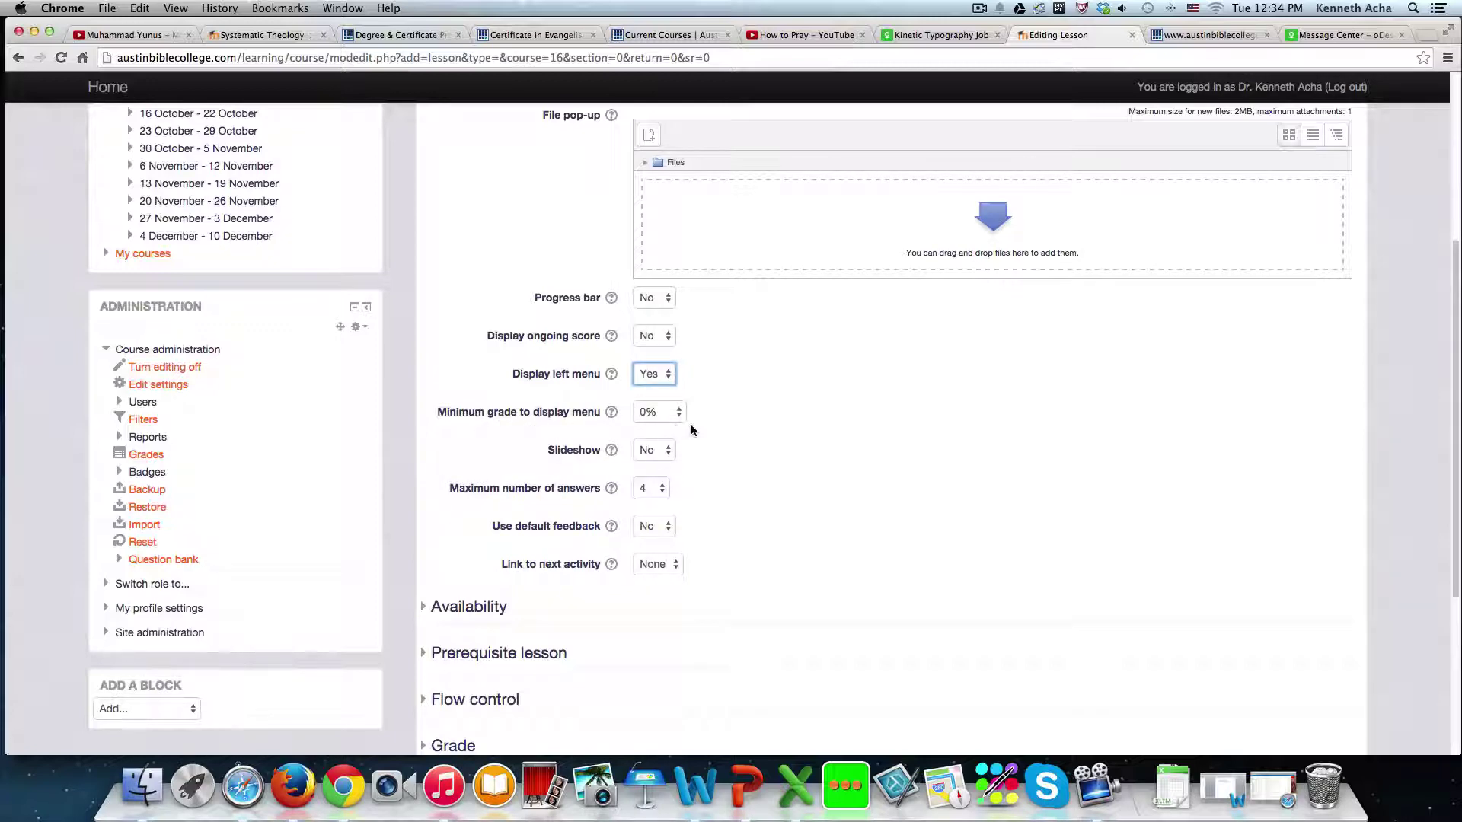
{"action": "scroll", "coordinate": [691, 429], "scroll_direction": "down", "scroll_amount": 1}
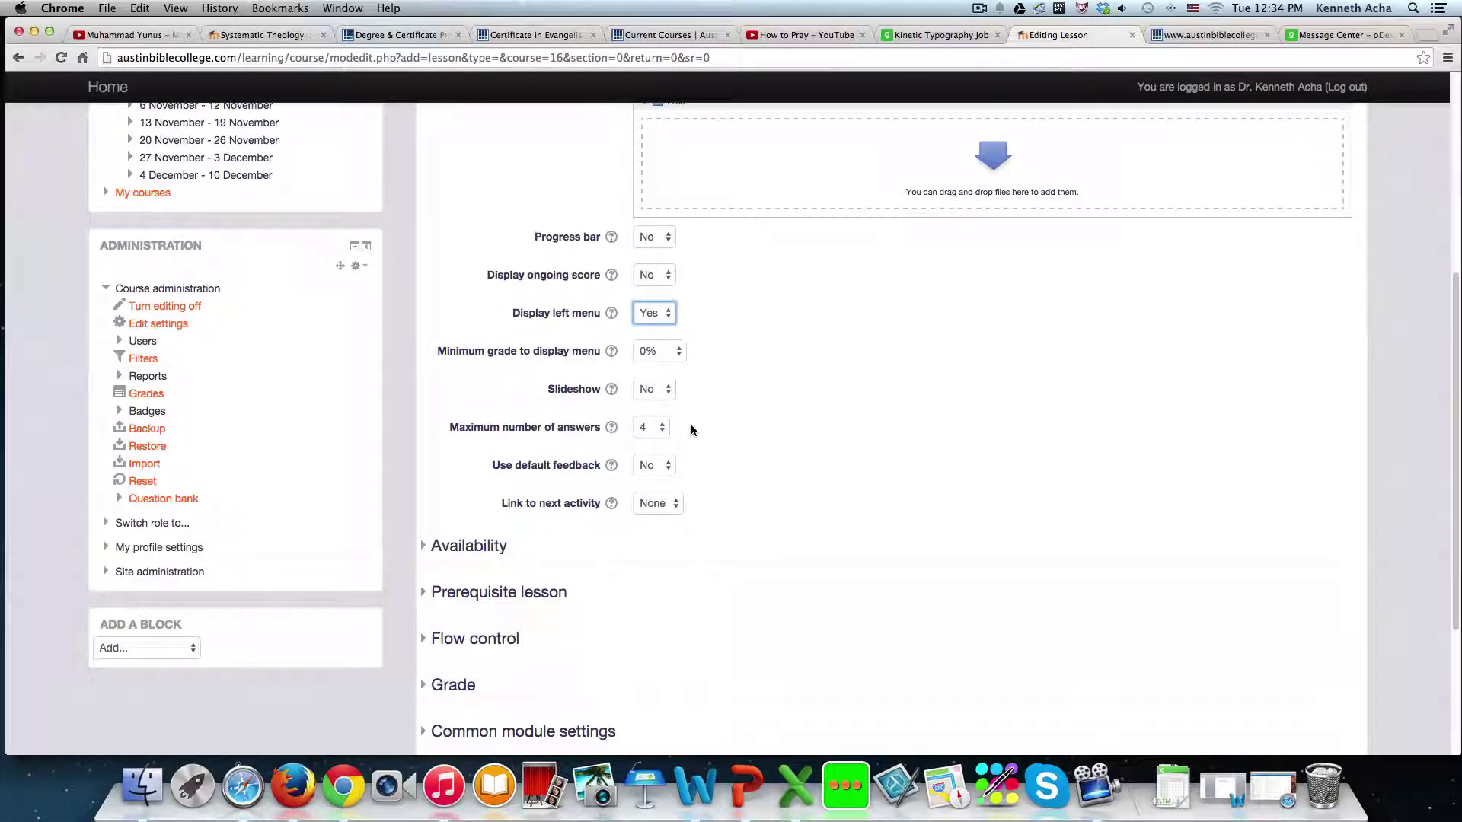
{"action": "scroll", "coordinate": [691, 430], "scroll_direction": "down", "scroll_amount": 1}
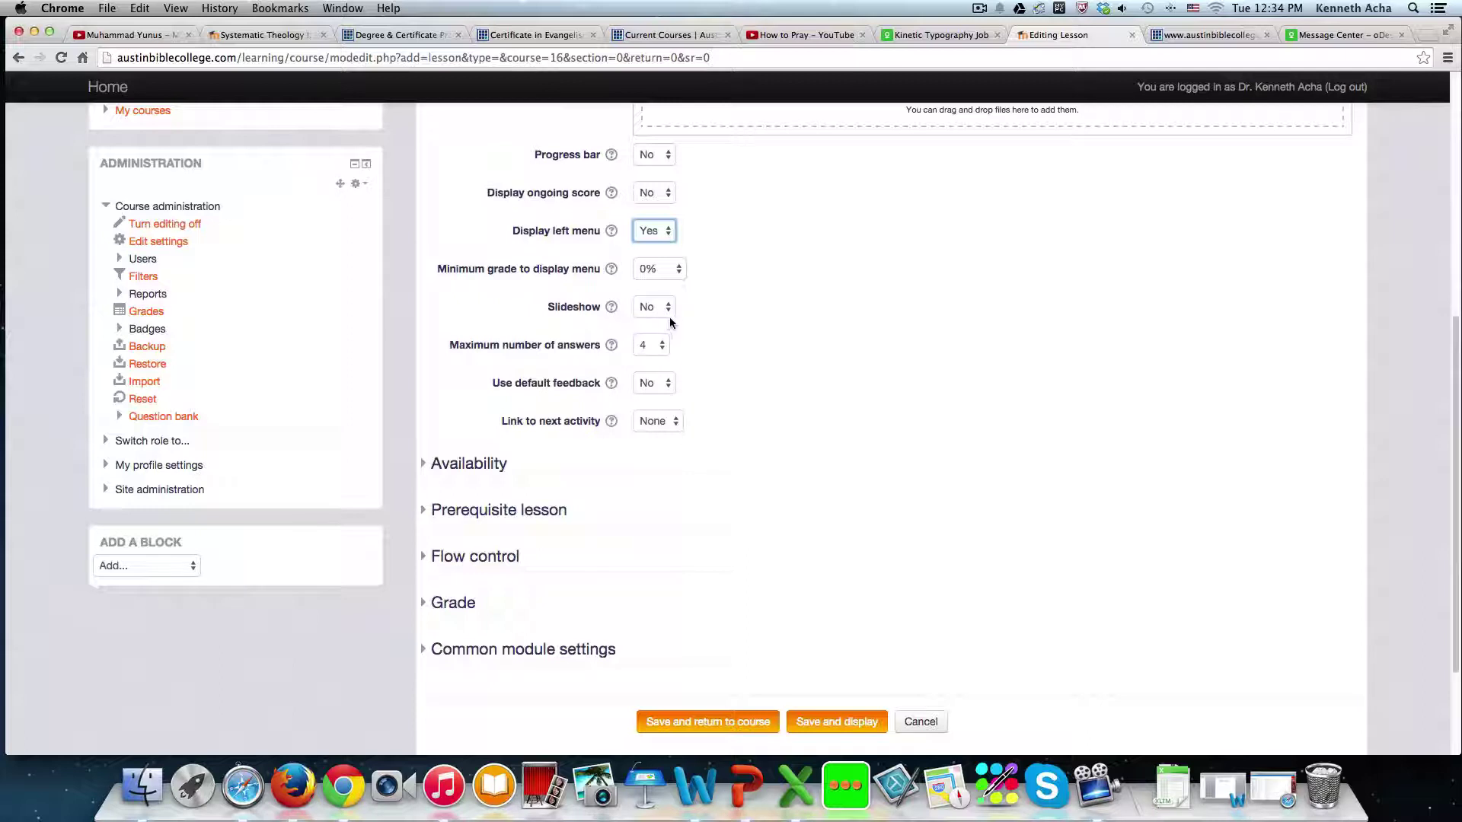
- Turn on the lesson's Slideshow setting after checking its help text
{"action": "left_click", "coordinate": [668, 308]}
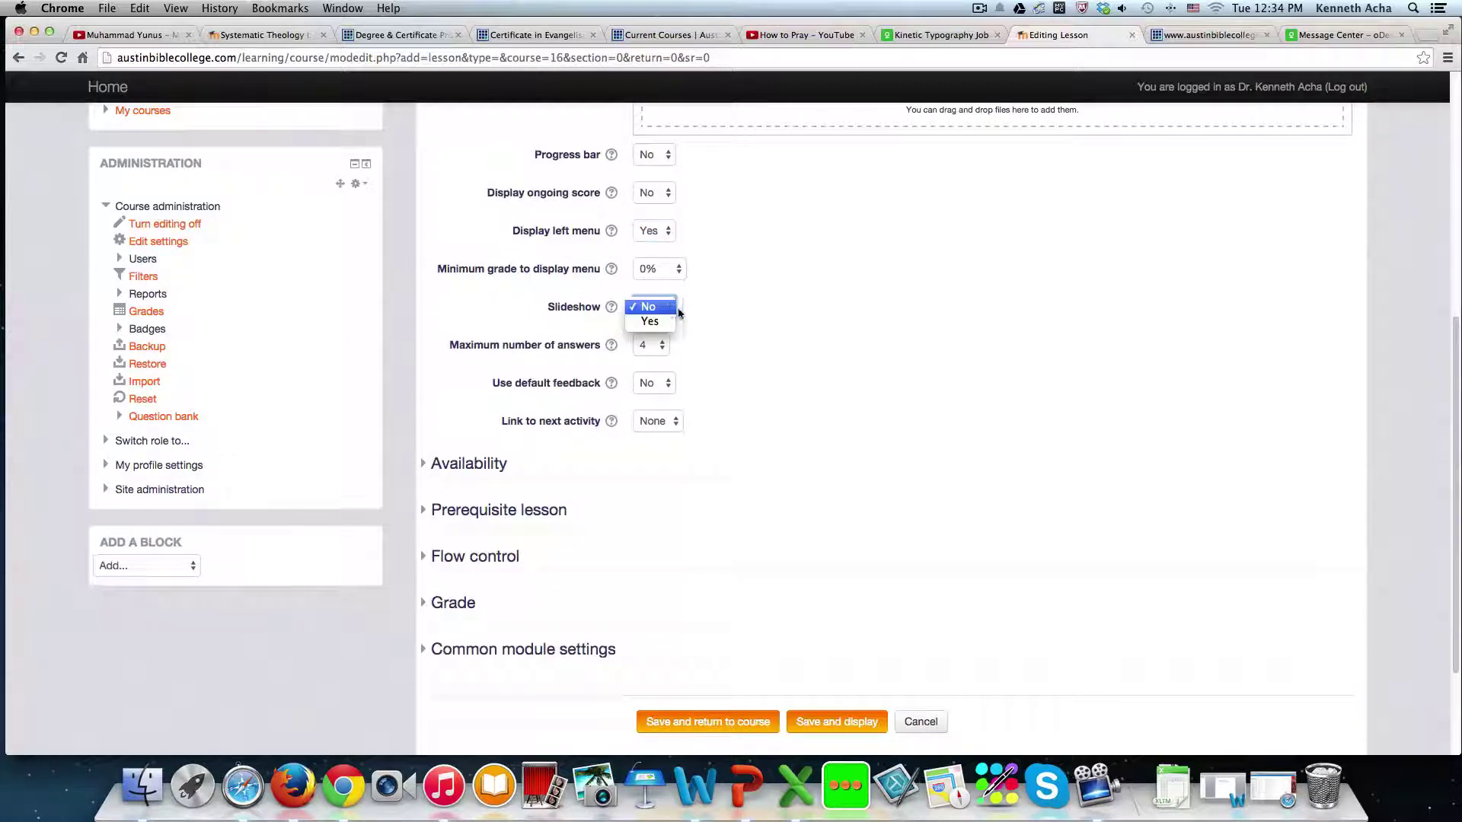
{"action": "left_click", "coordinate": [612, 311]}
{"action": "left_click", "coordinate": [611, 311]}
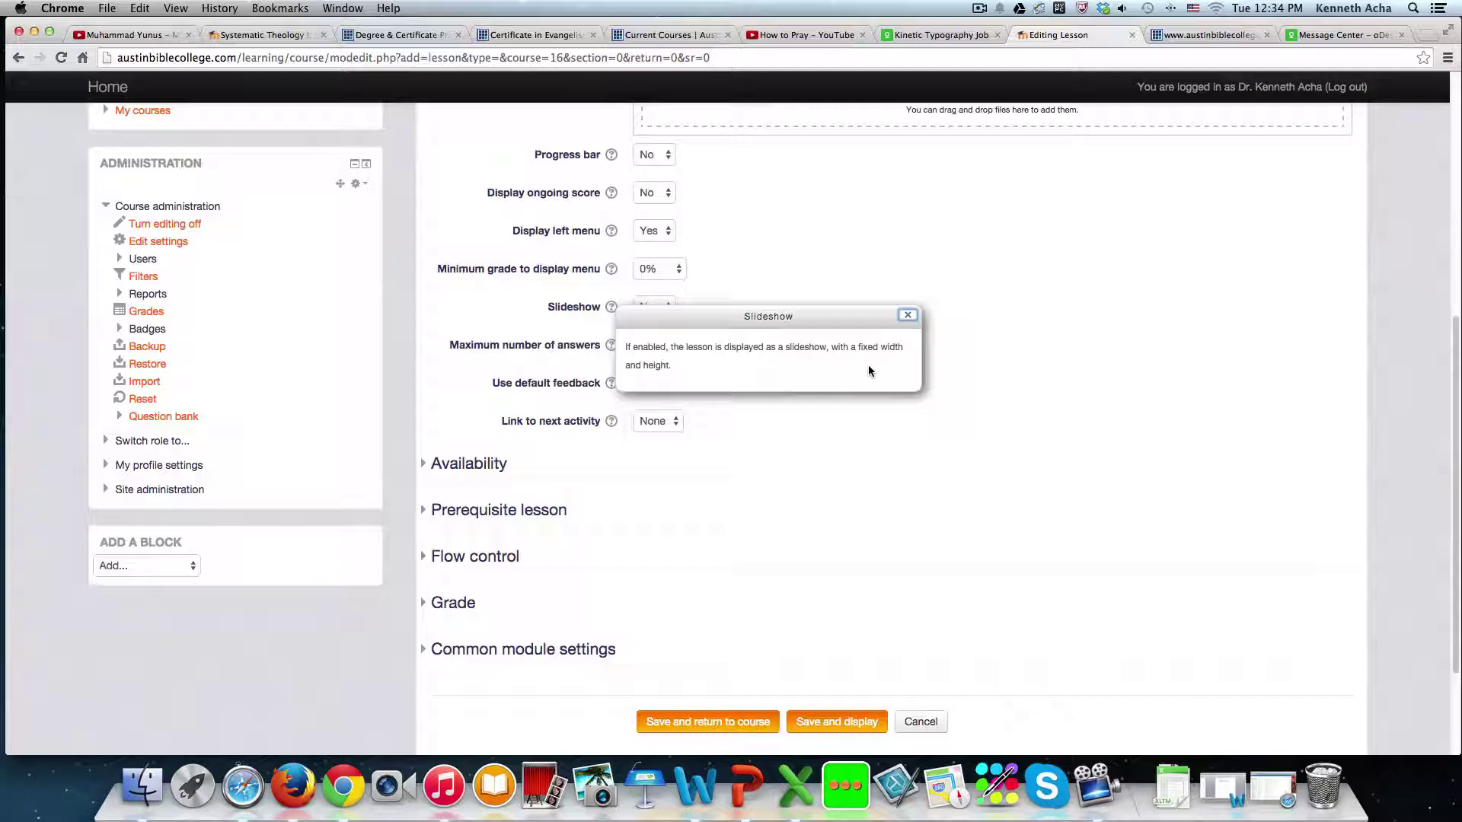
{"action": "left_click", "coordinate": [908, 315]}
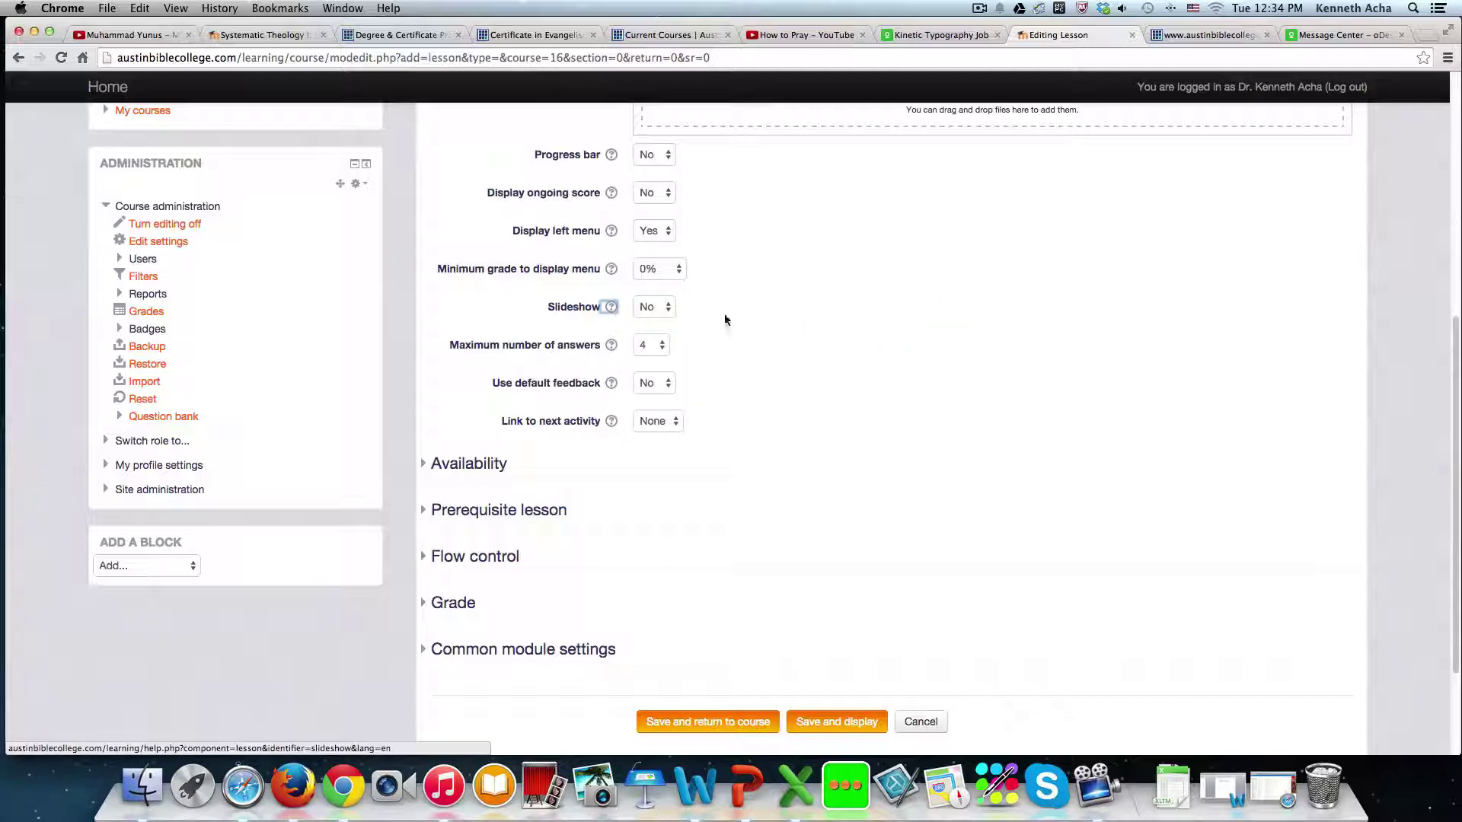
{"action": "left_click", "coordinate": [656, 308]}
{"action": "left_click", "coordinate": [655, 324]}
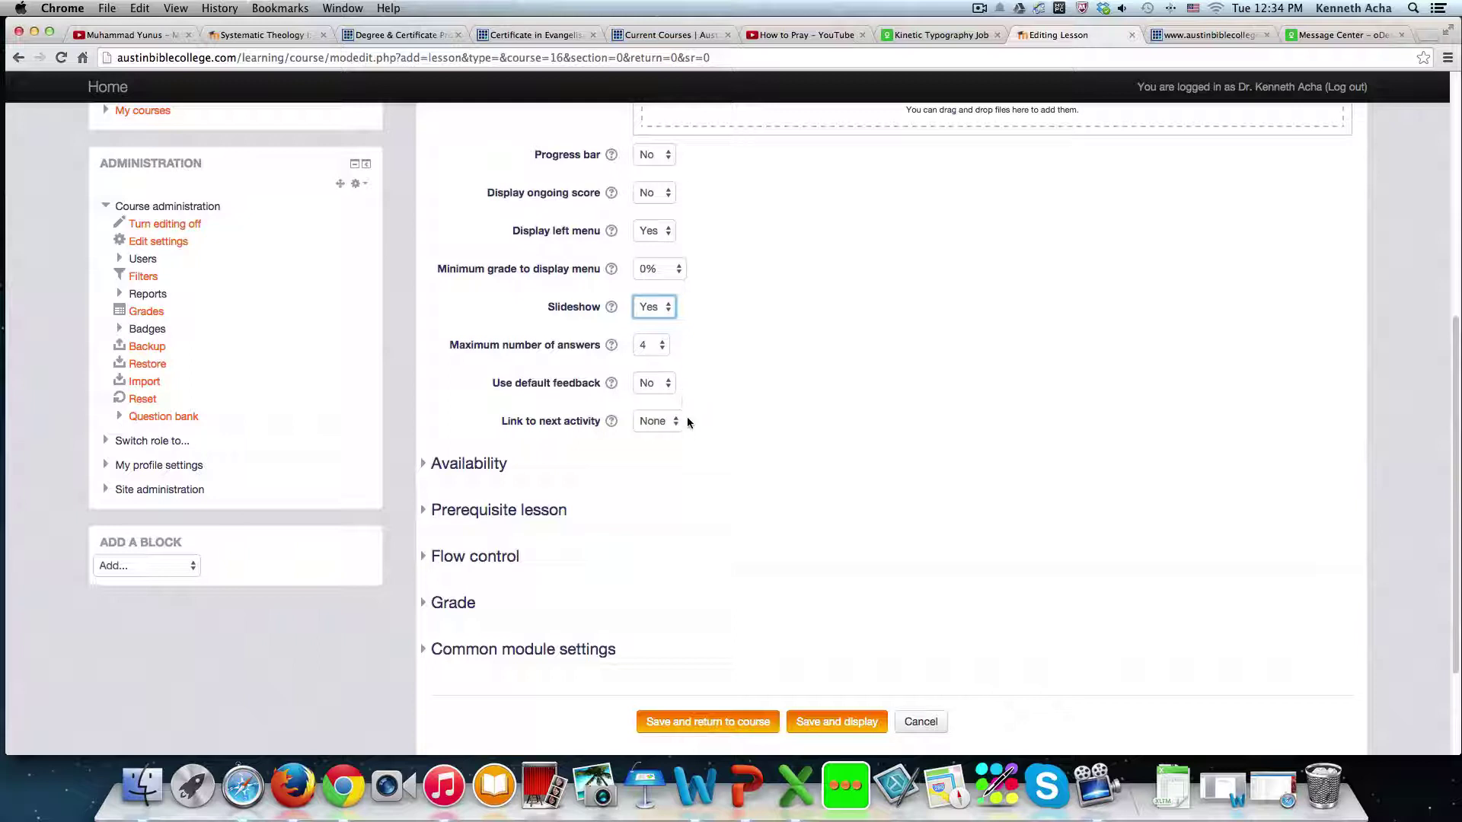
- Keep Link to next activity set to None
{"action": "scroll", "coordinate": [647, 431], "scroll_direction": "down", "scroll_amount": 3}
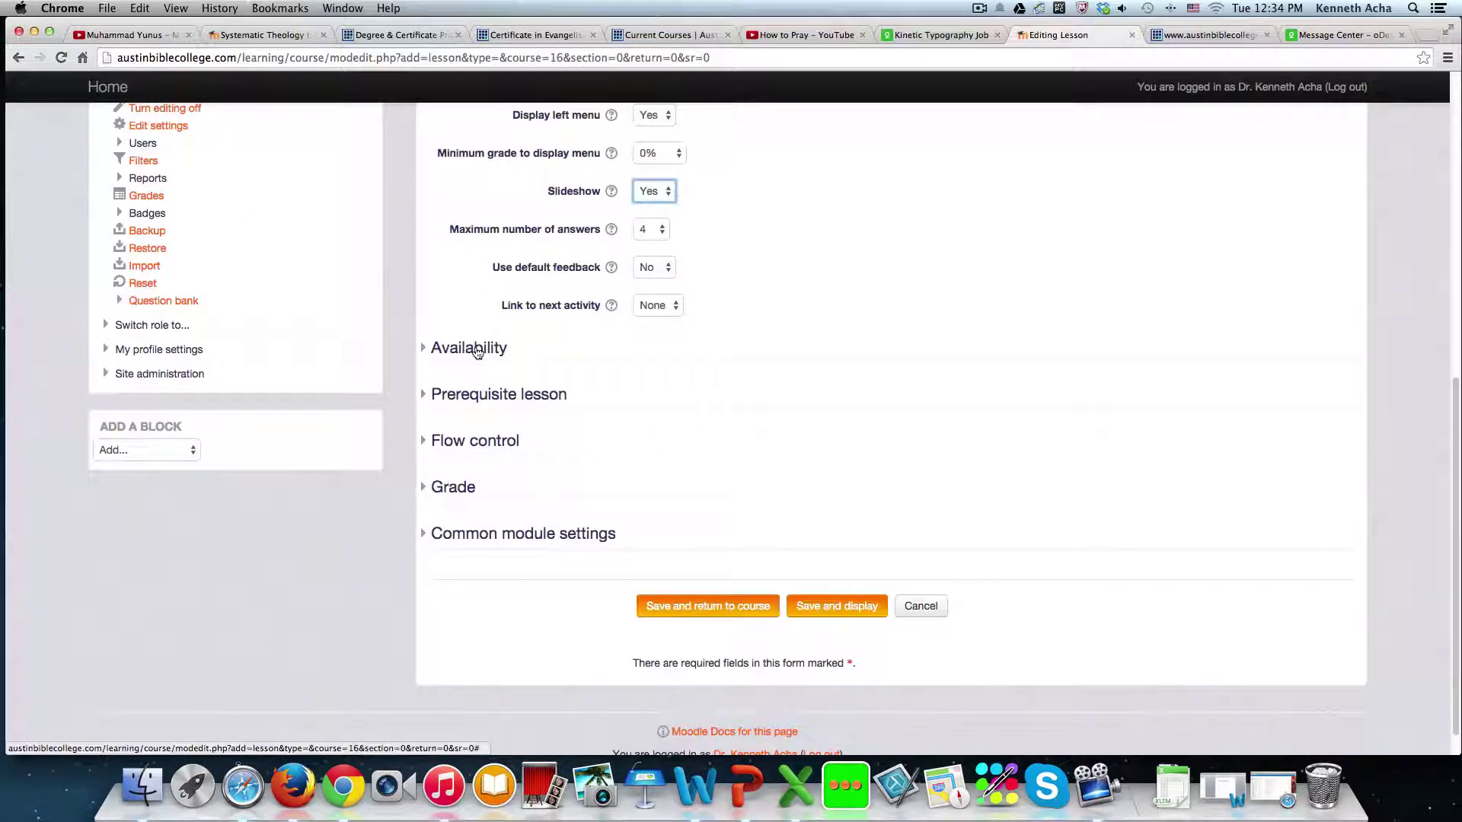
{"action": "left_click", "coordinate": [680, 306]}
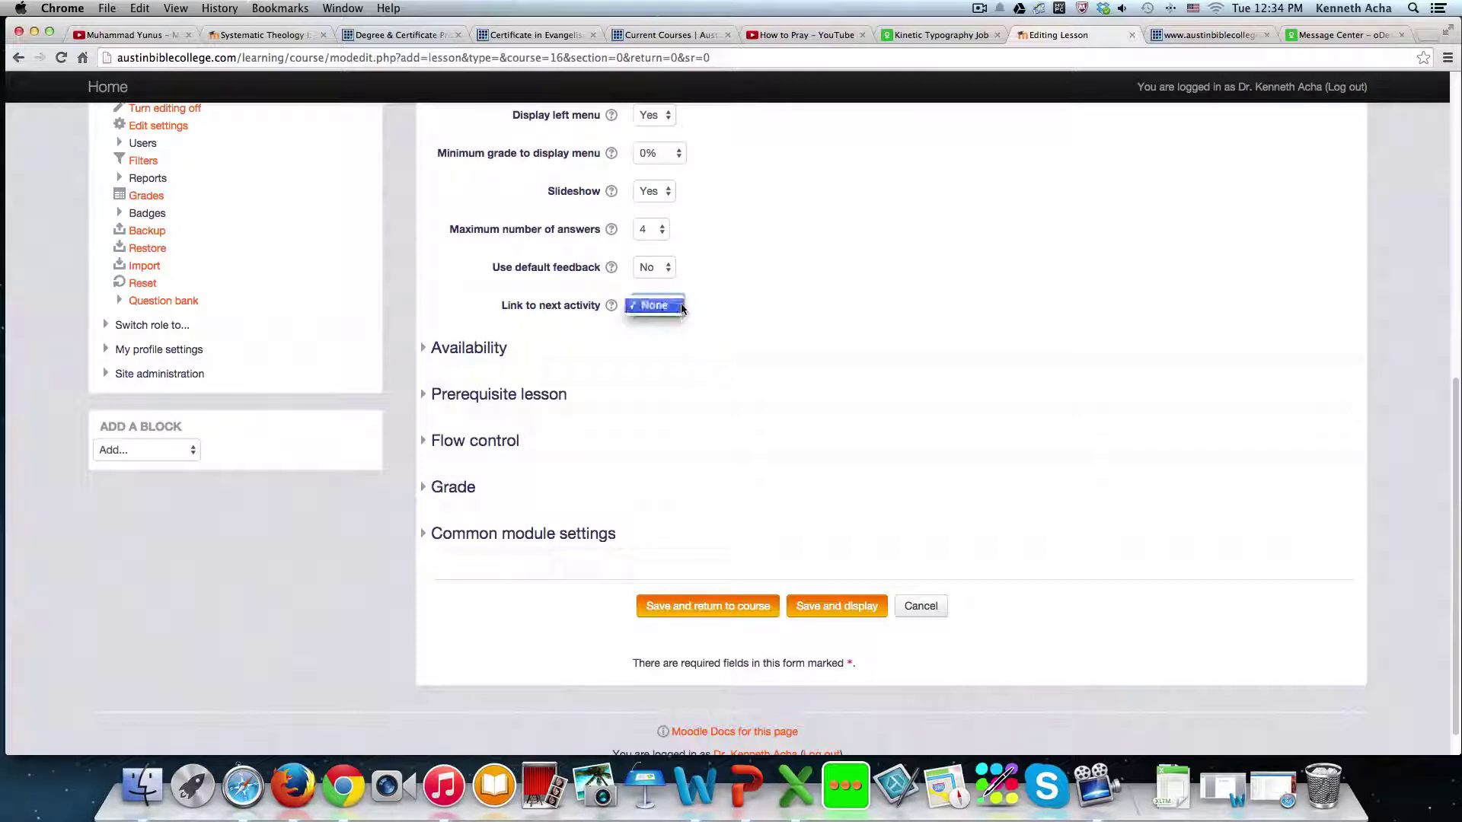
{"action": "left_click", "coordinate": [713, 311]}
{"action": "left_click", "coordinate": [681, 308]}
{"action": "left_click", "coordinate": [743, 312]}
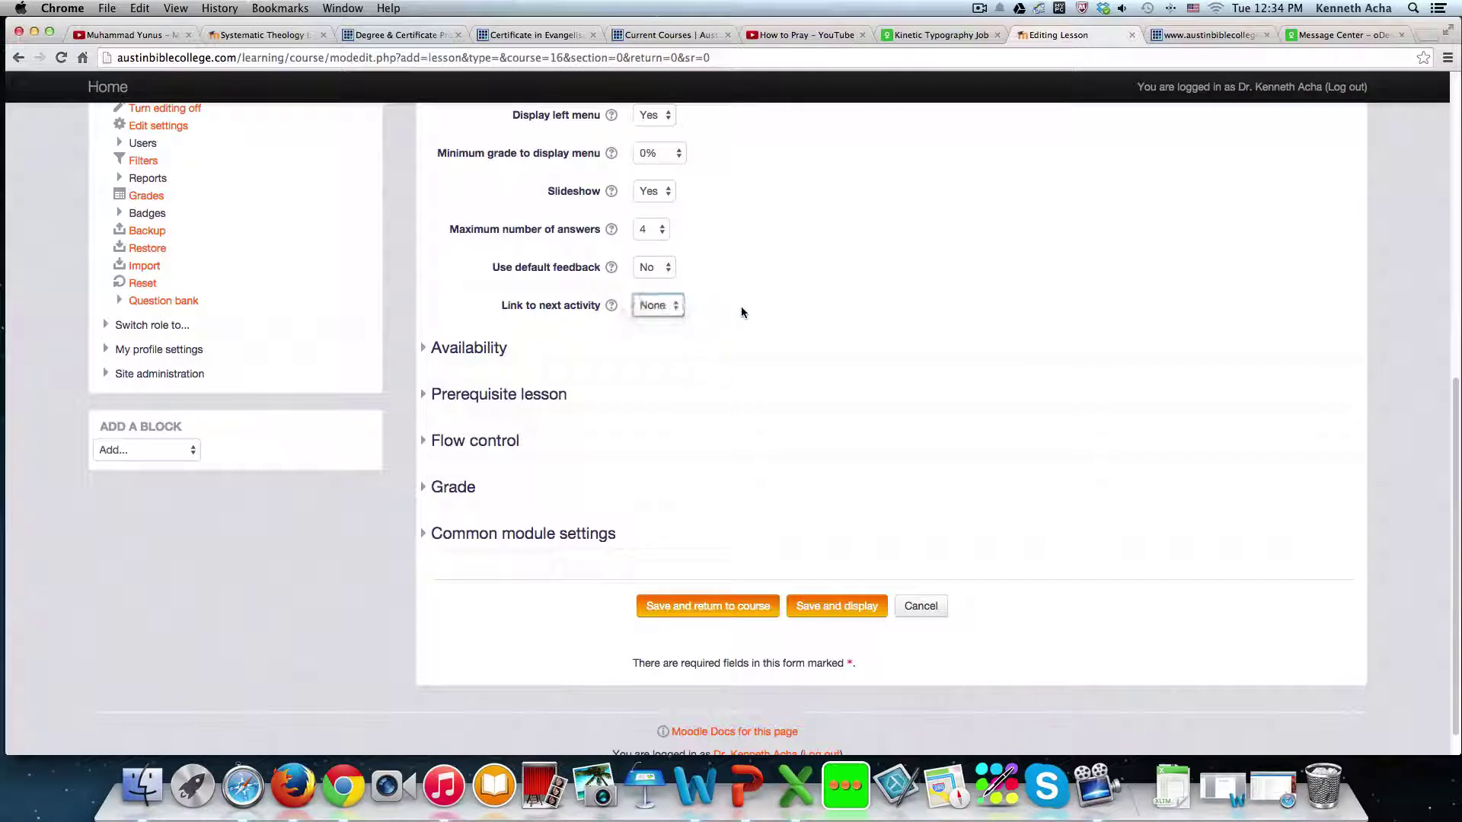
{"action": "left_click", "coordinate": [477, 350]}
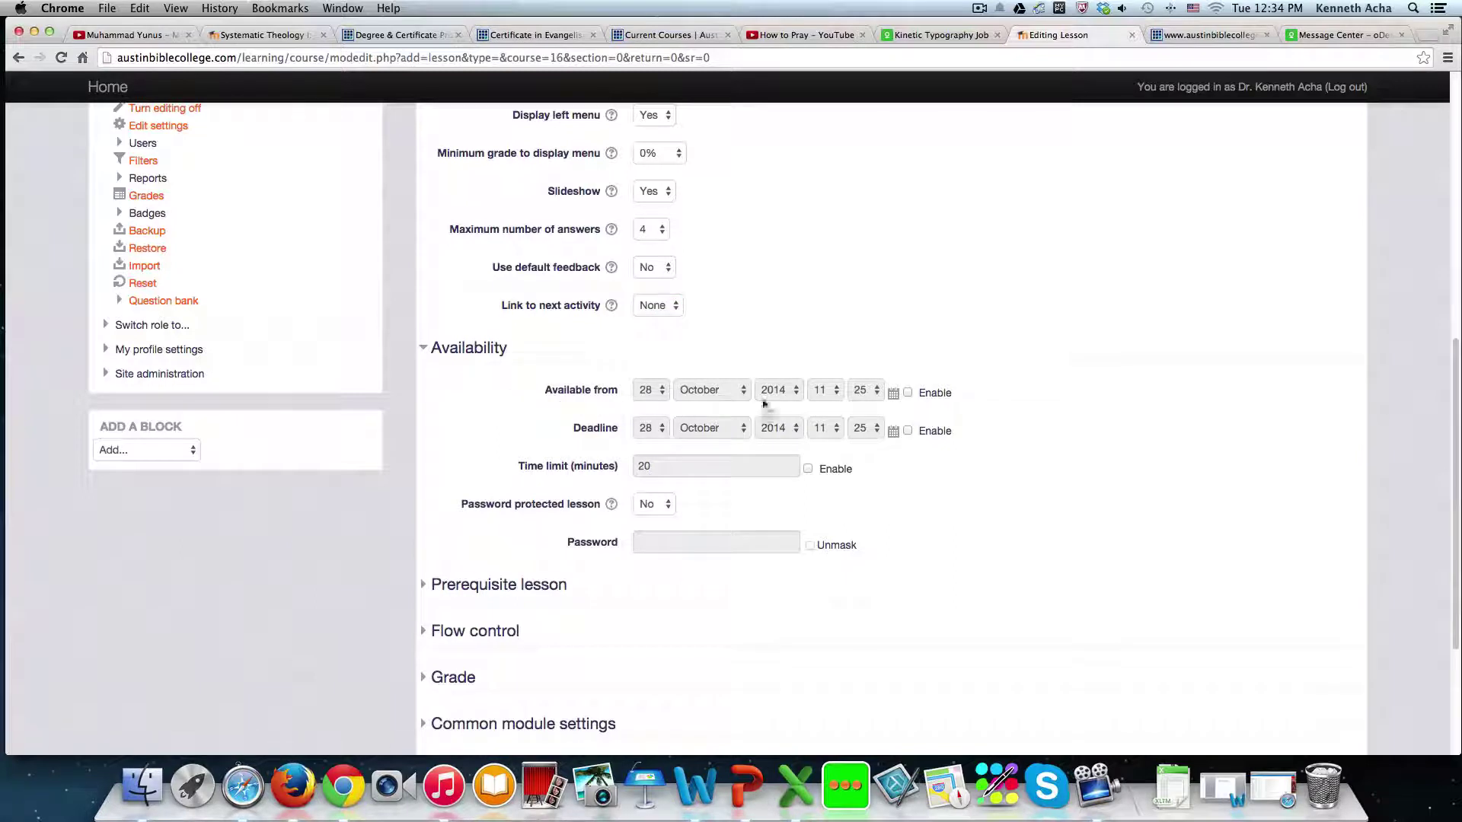
{"action": "scroll", "coordinate": [924, 405], "scroll_direction": "down", "scroll_amount": 2}
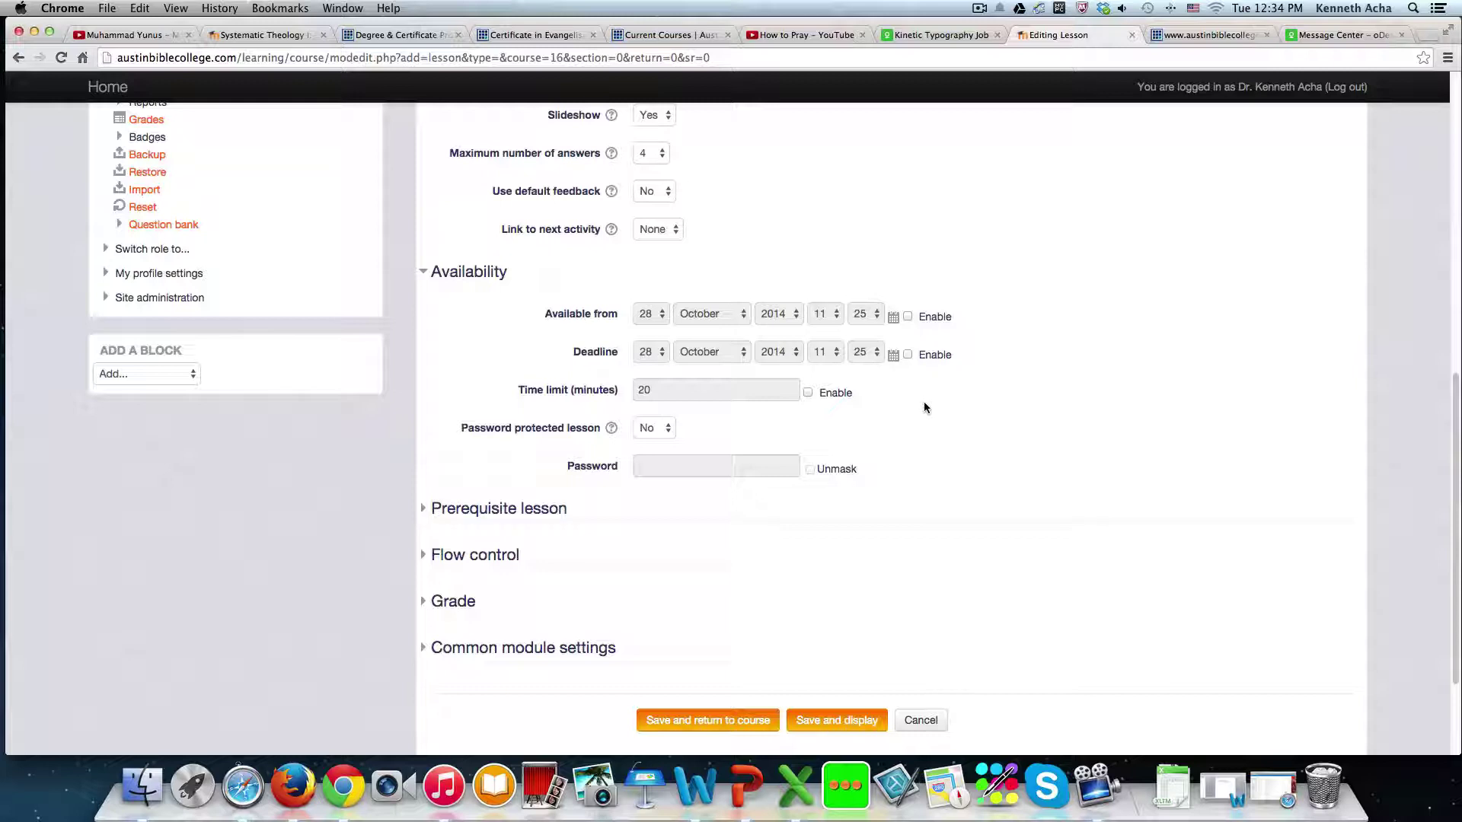
{"action": "left_click", "coordinate": [907, 316]}
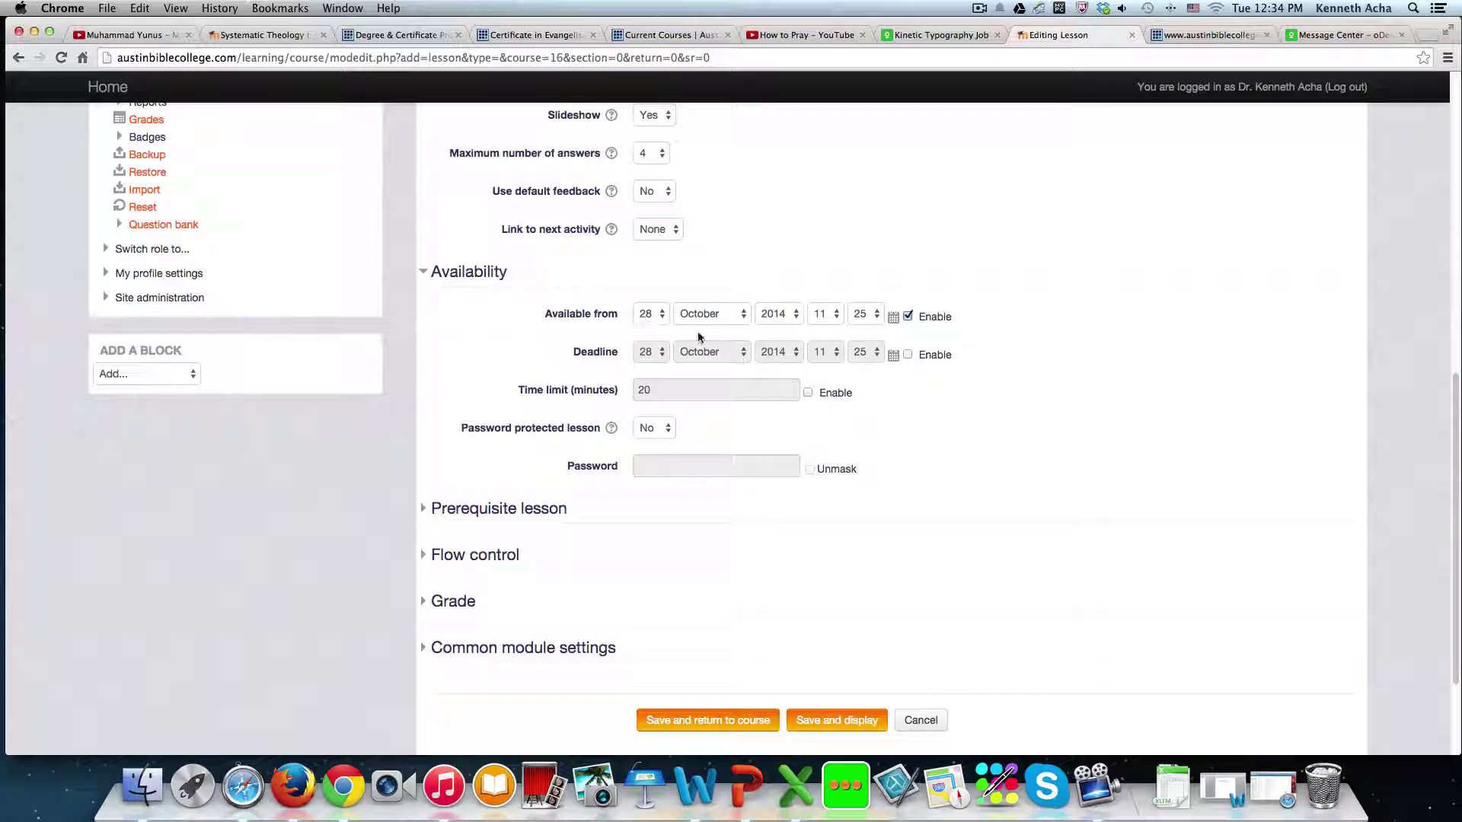
{"action": "left_click", "coordinate": [659, 314]}
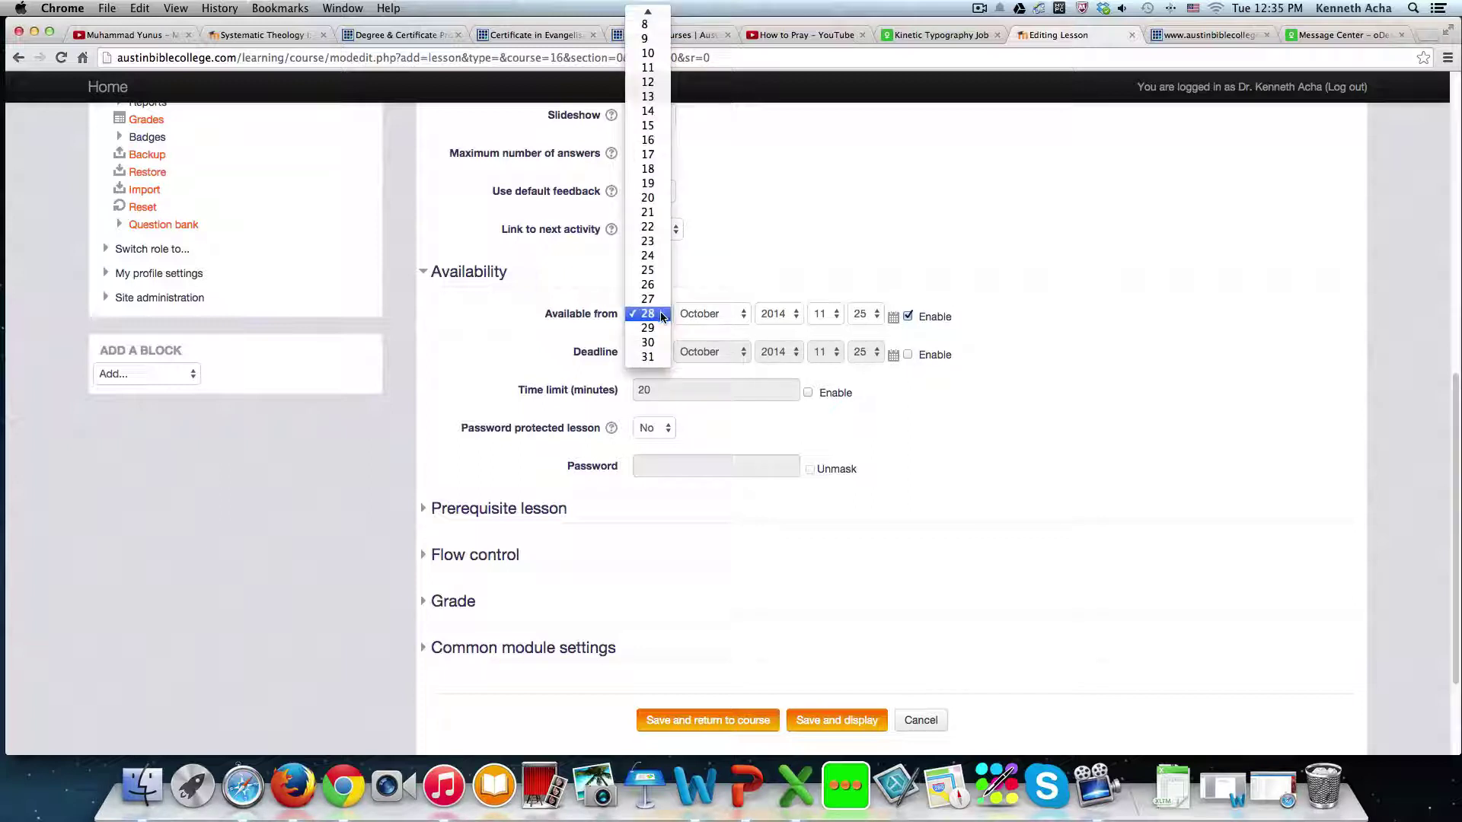
{"action": "left_click", "coordinate": [694, 280]}
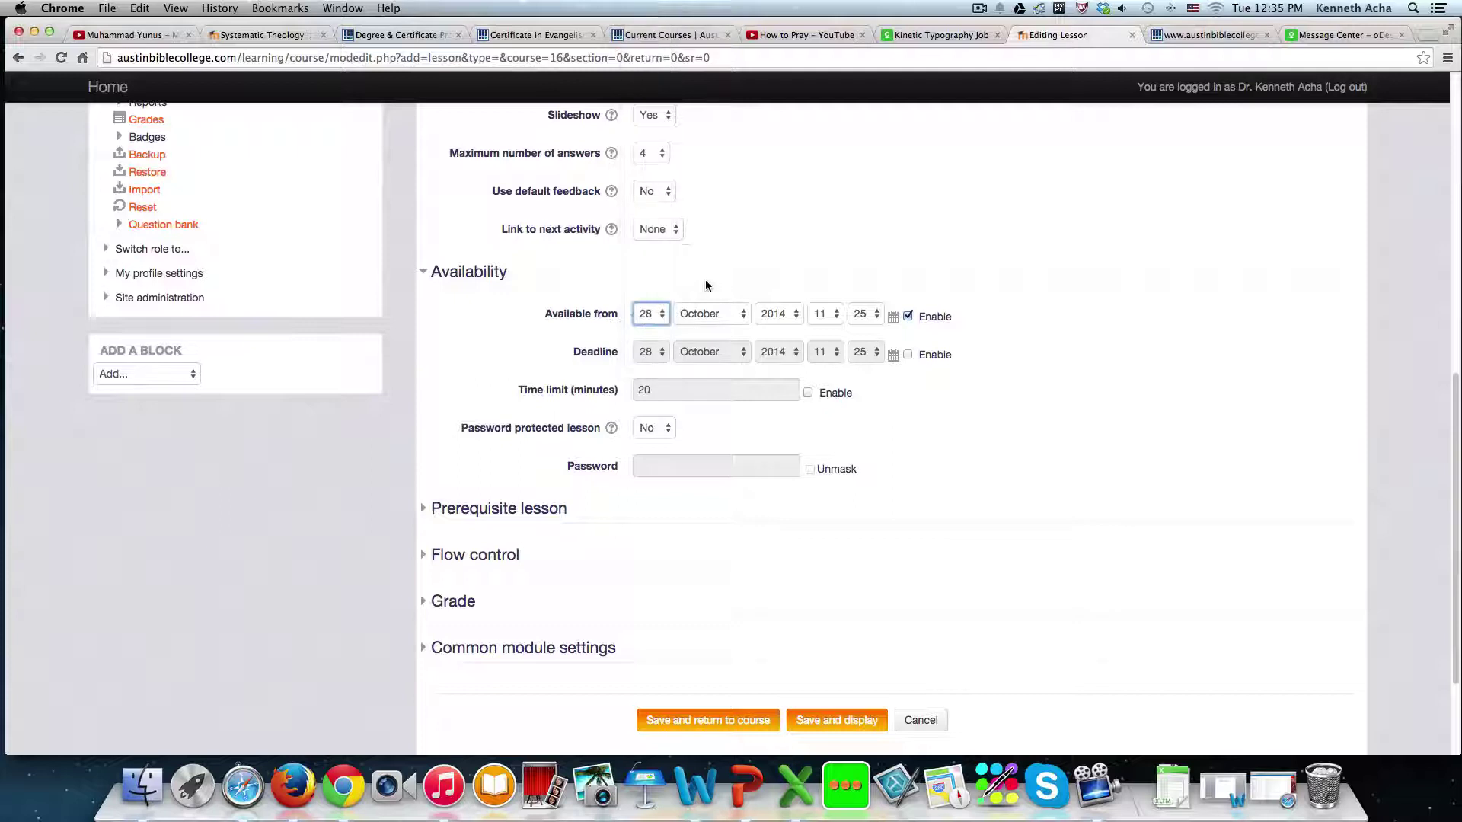
{"action": "left_click", "coordinate": [894, 316]}
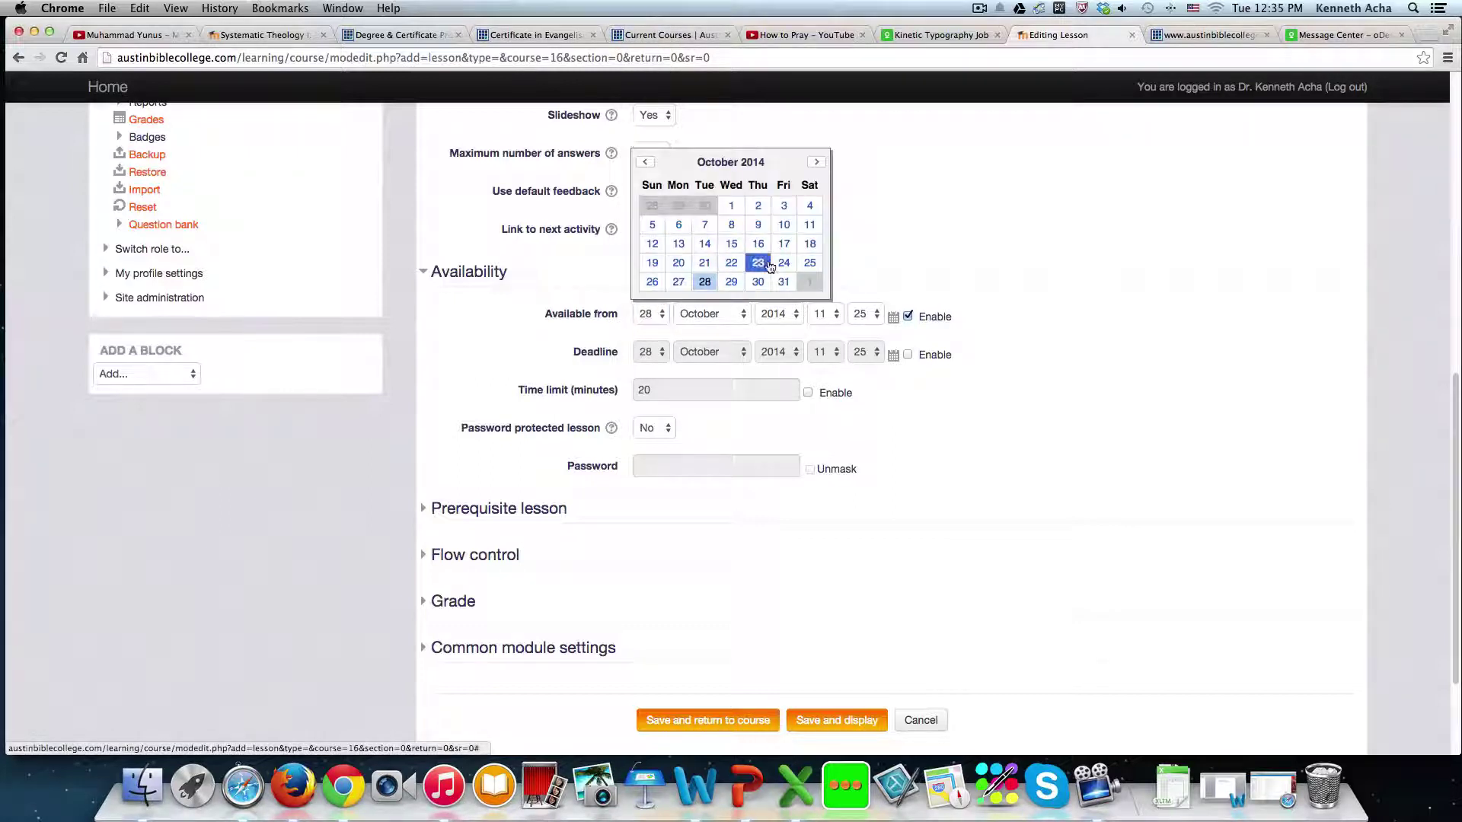
{"action": "left_click", "coordinate": [890, 220]}
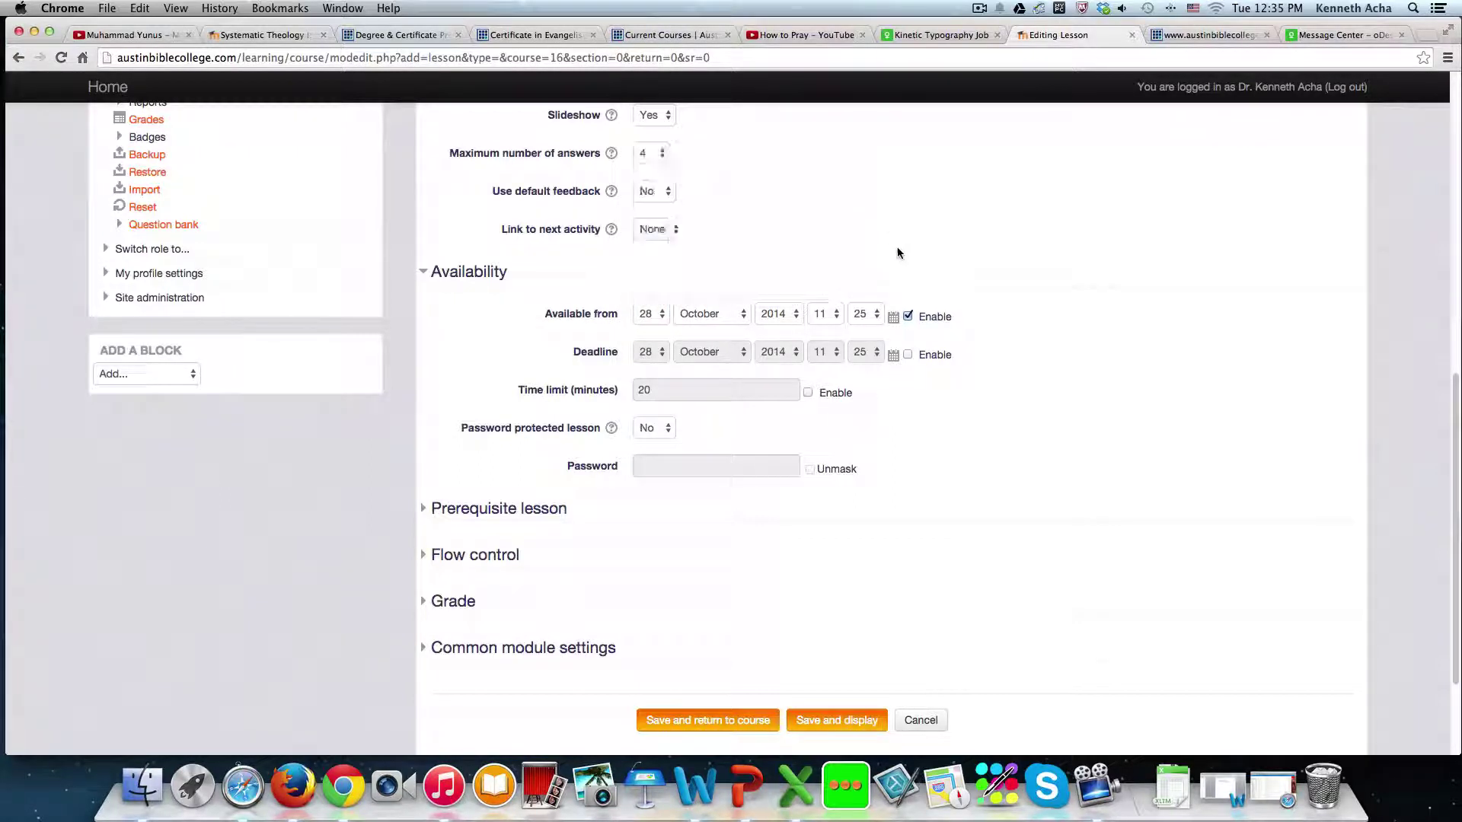
{"action": "left_click", "coordinate": [908, 318]}
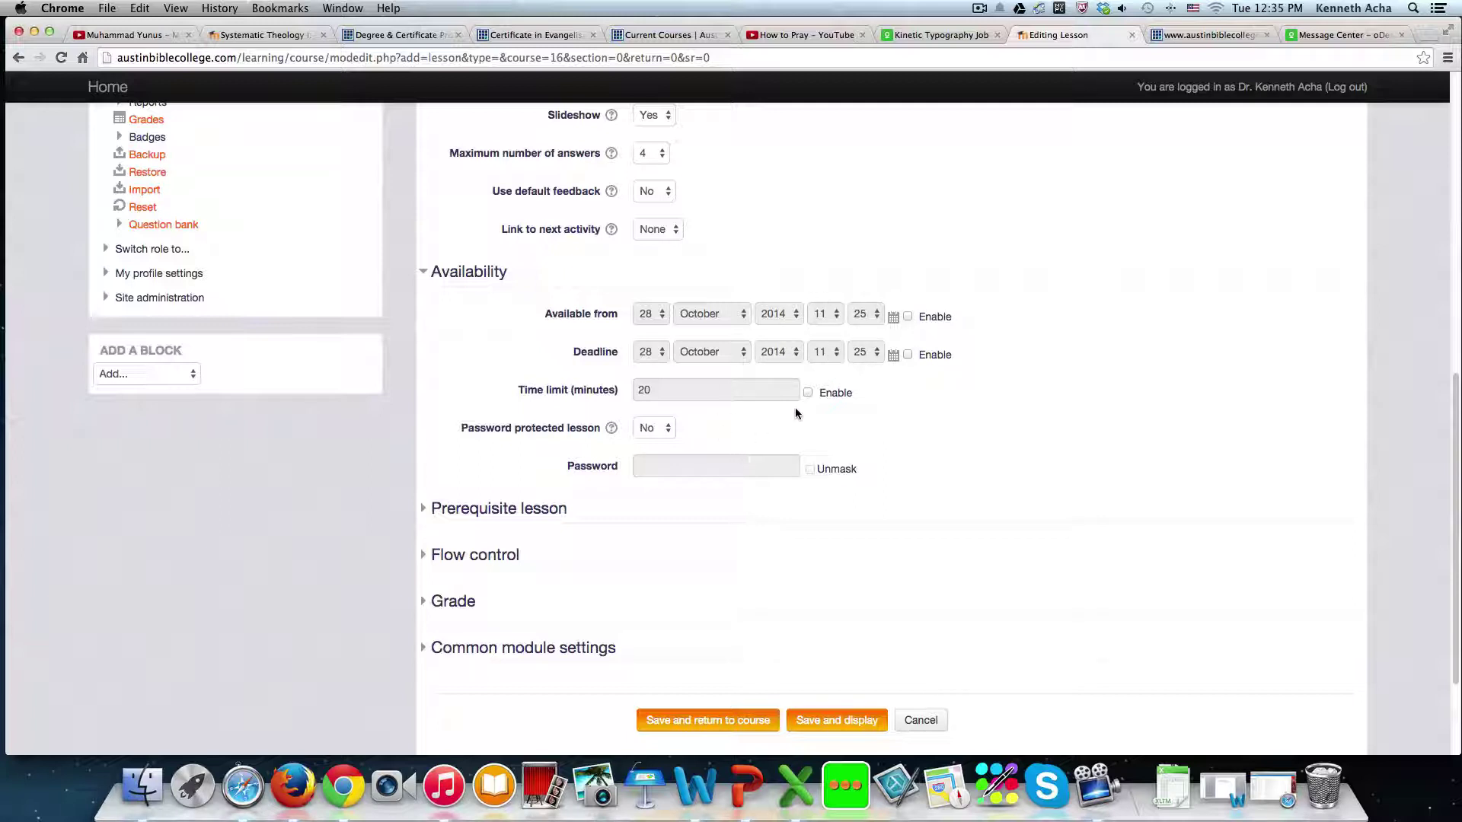
{"action": "scroll", "coordinate": [725, 419], "scroll_direction": "down", "scroll_amount": 1}
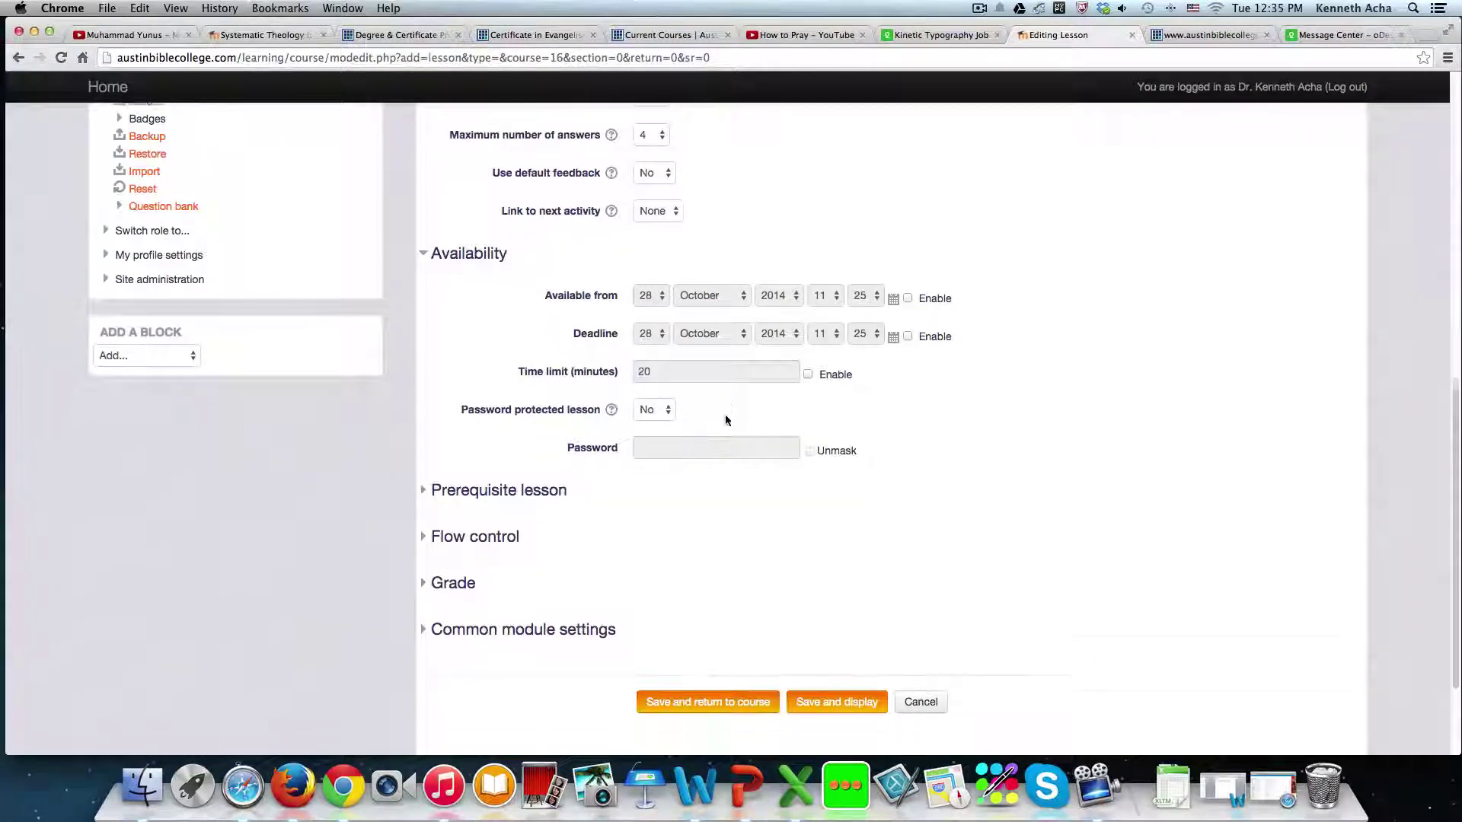
{"action": "scroll", "coordinate": [724, 419], "scroll_direction": "down", "scroll_amount": 3}
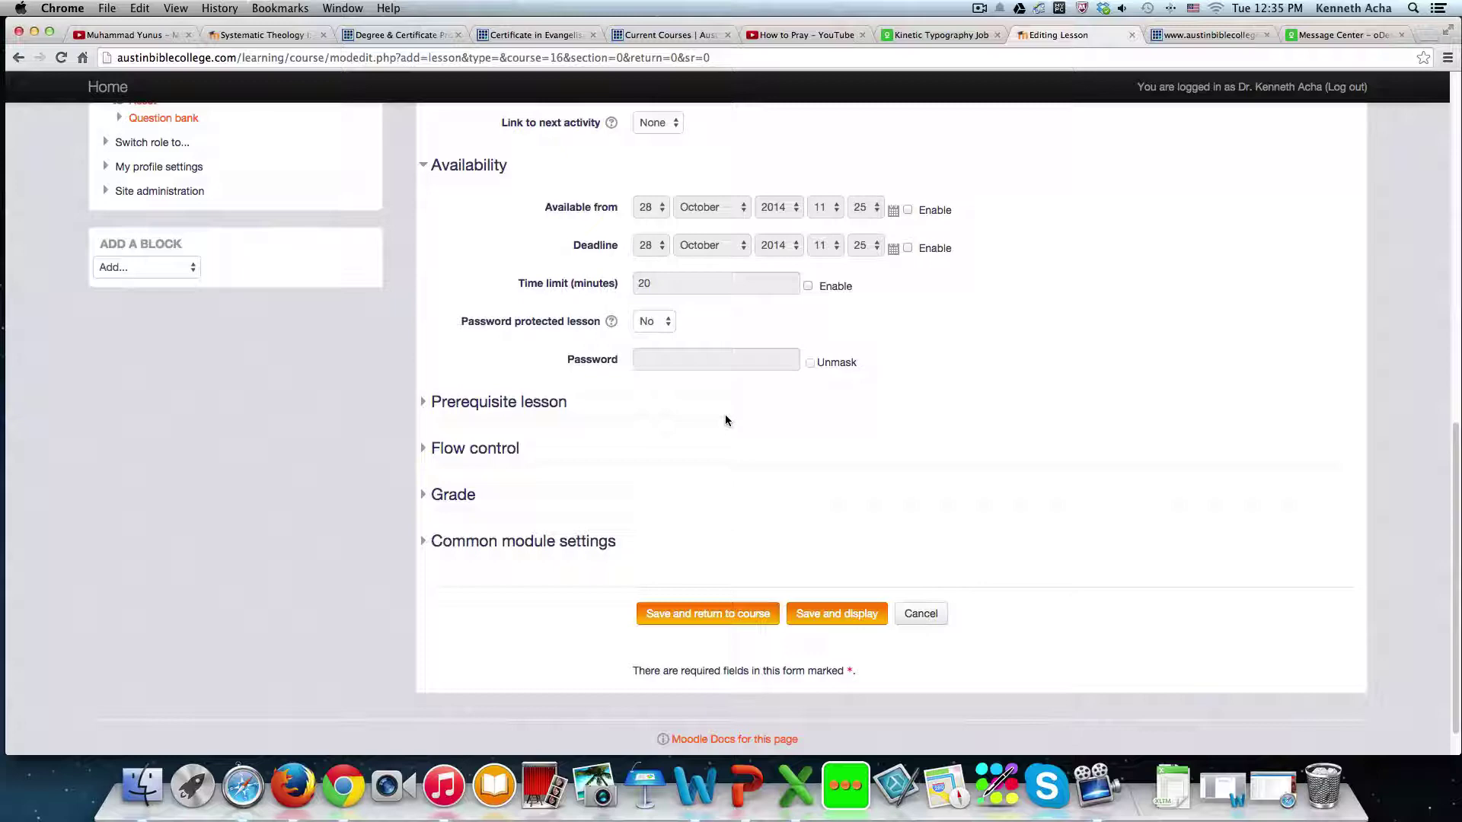
- Review flow control, grade and common module settings, keep Visible on Show, and save to course
{"action": "left_click", "coordinate": [515, 407]}
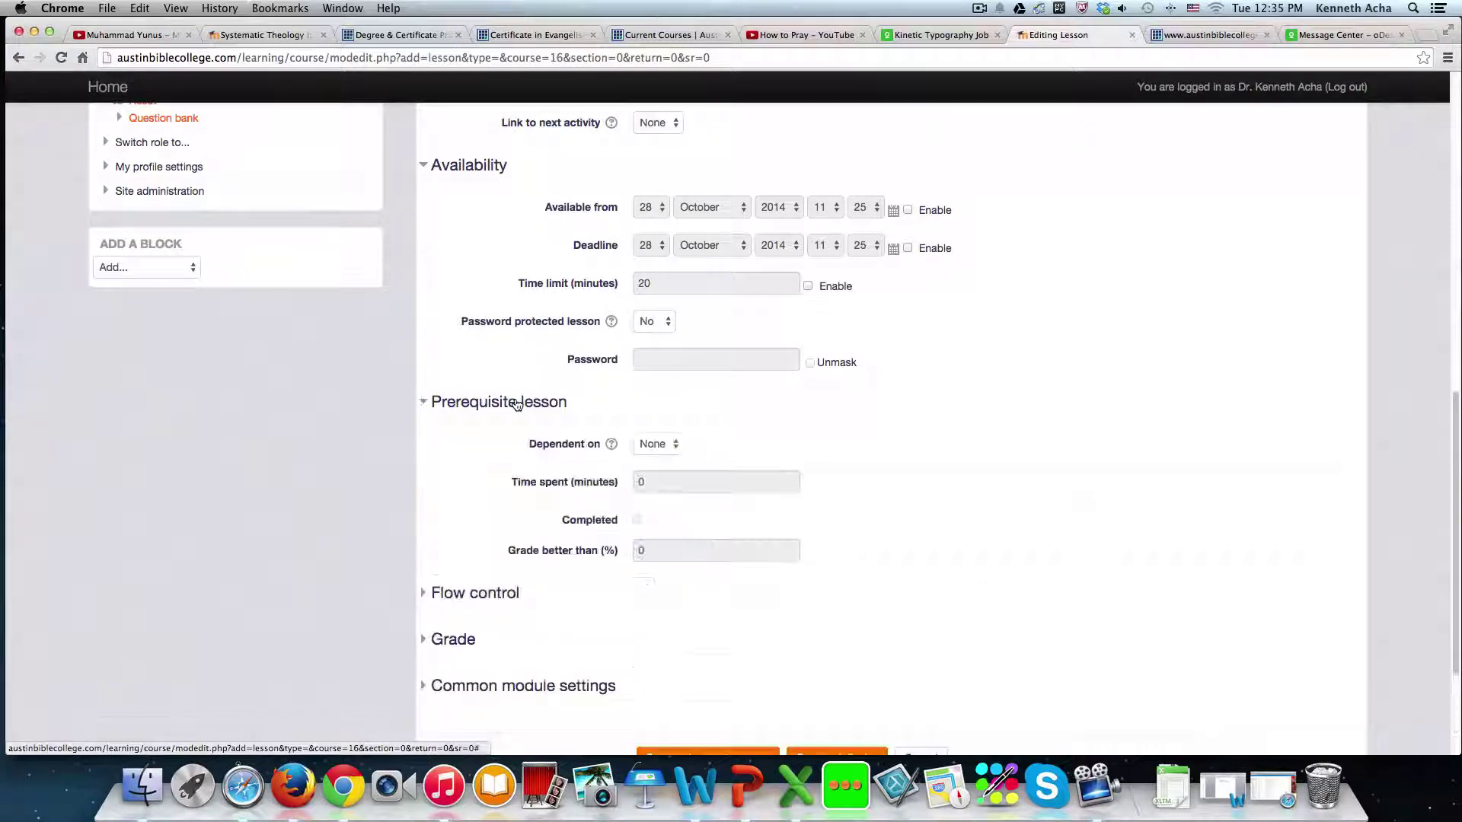
{"action": "left_click", "coordinate": [516, 404]}
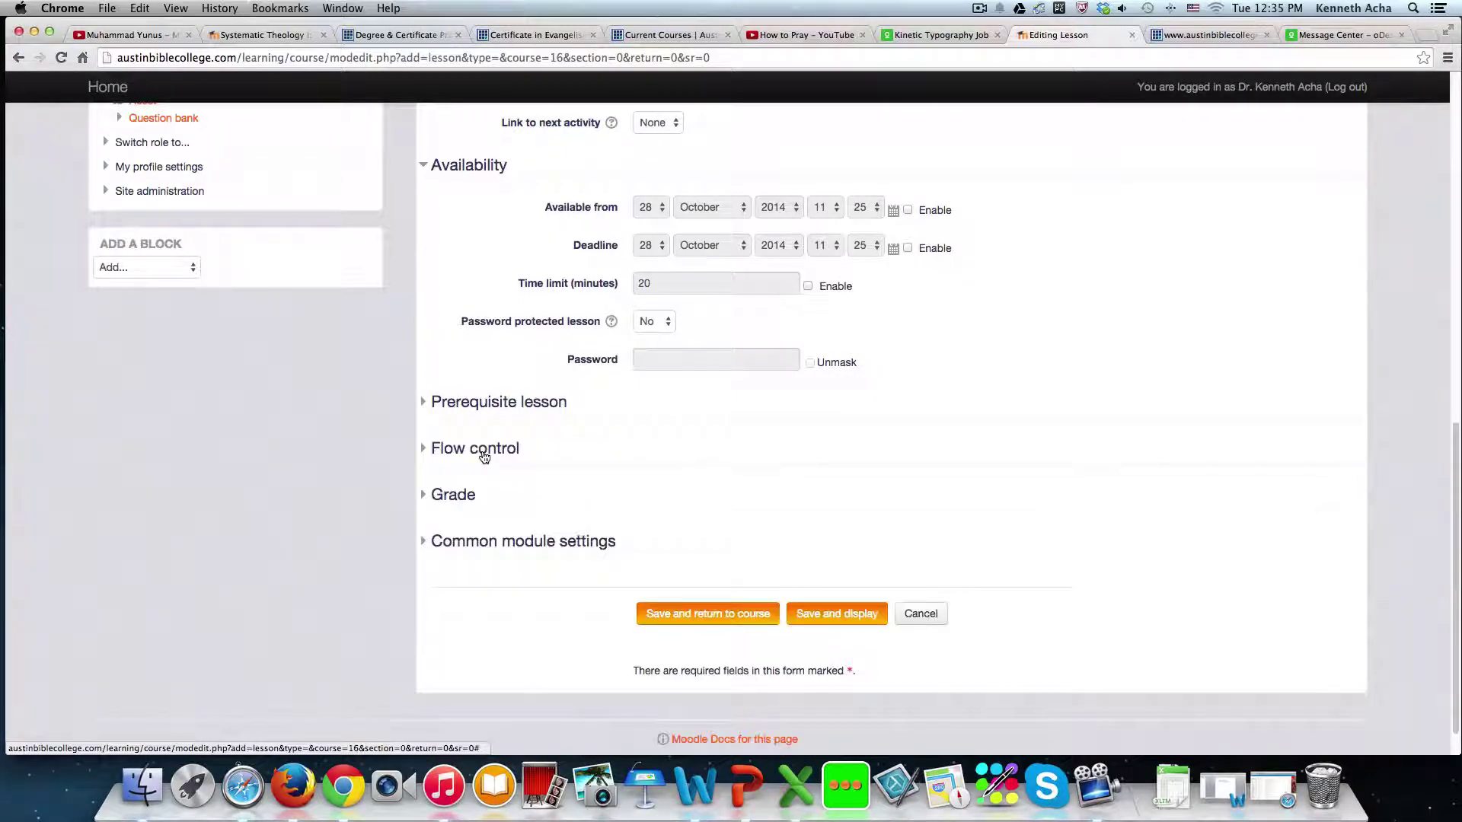
{"action": "left_click", "coordinate": [482, 453]}
{"action": "scroll", "coordinate": [481, 455], "scroll_direction": "down", "scroll_amount": 5}
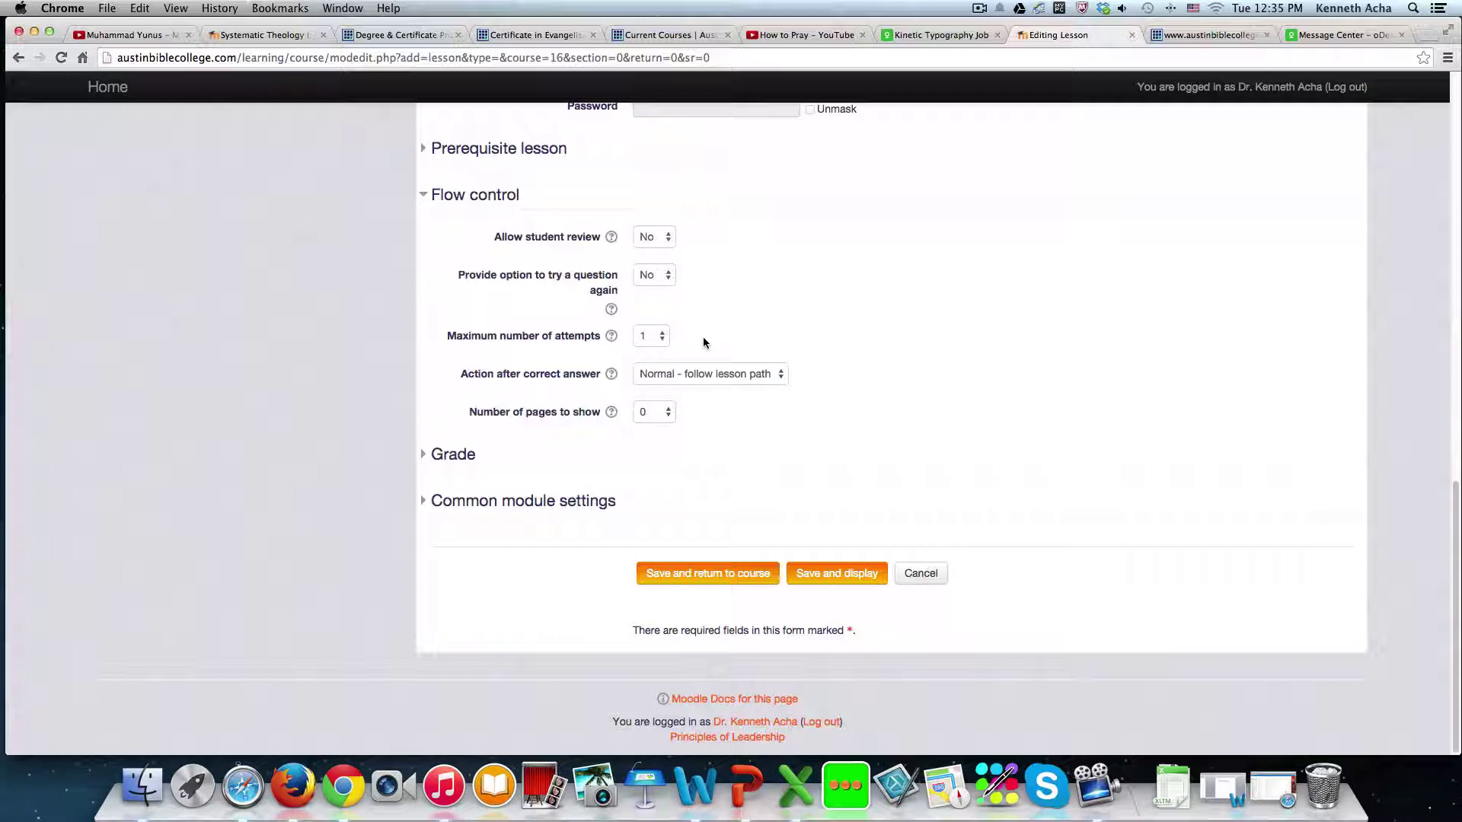
{"action": "left_click", "coordinate": [464, 454]}
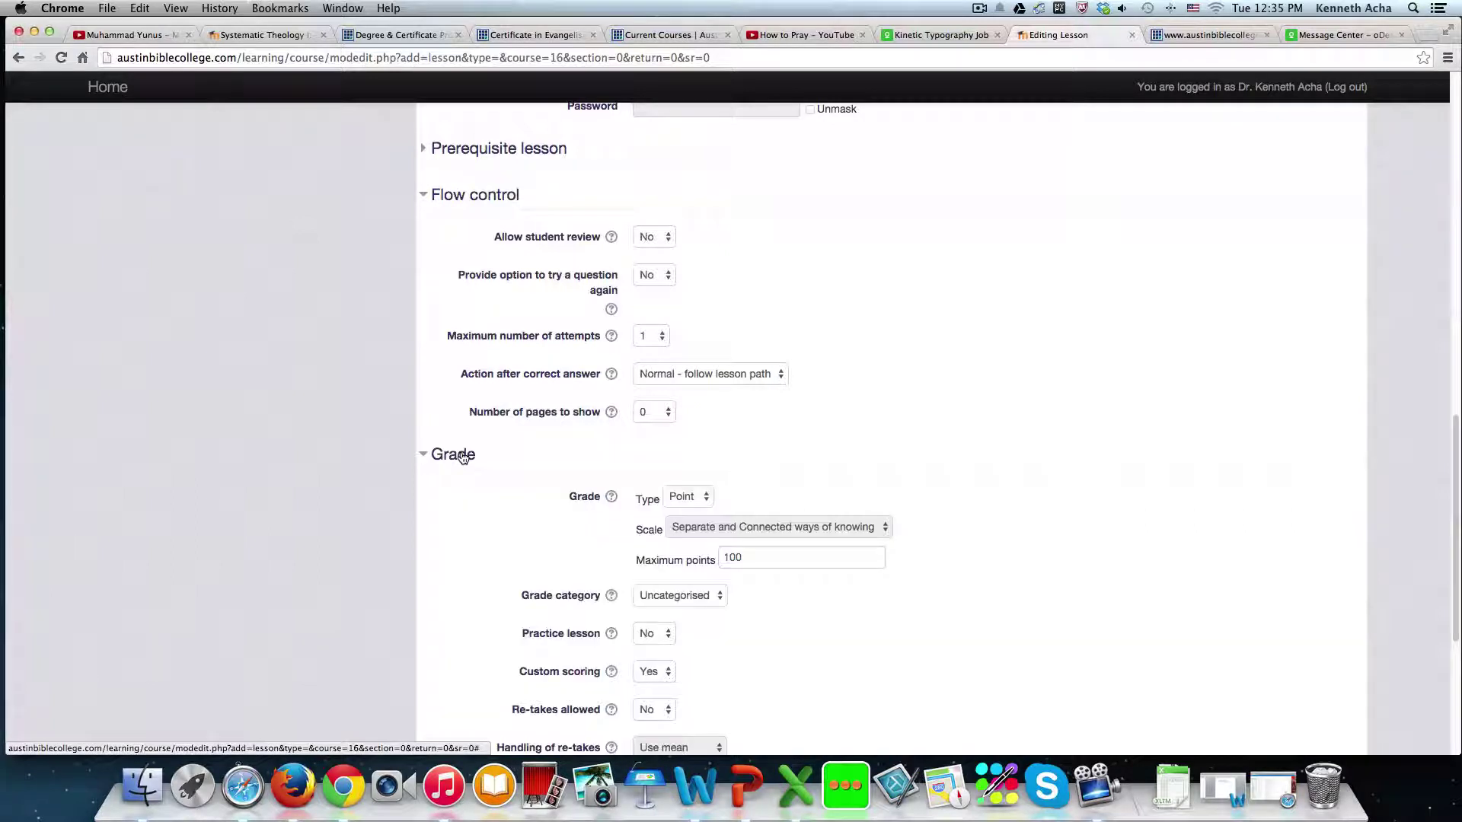
{"action": "scroll", "coordinate": [629, 449], "scroll_direction": "down", "scroll_amount": 3}
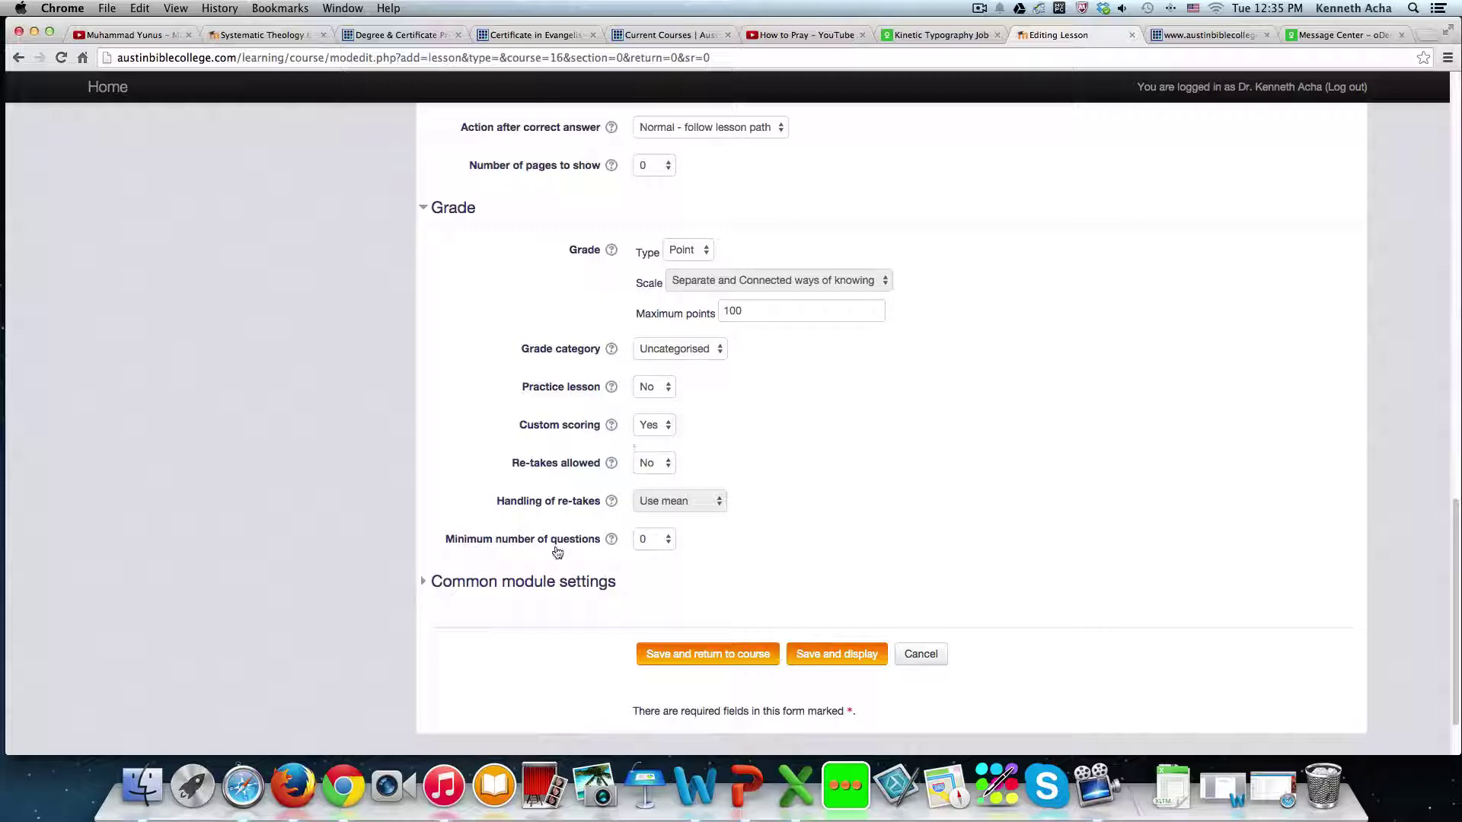
{"action": "left_click", "coordinate": [523, 582]}
{"action": "scroll", "coordinate": [715, 545], "scroll_direction": "down", "scroll_amount": 3}
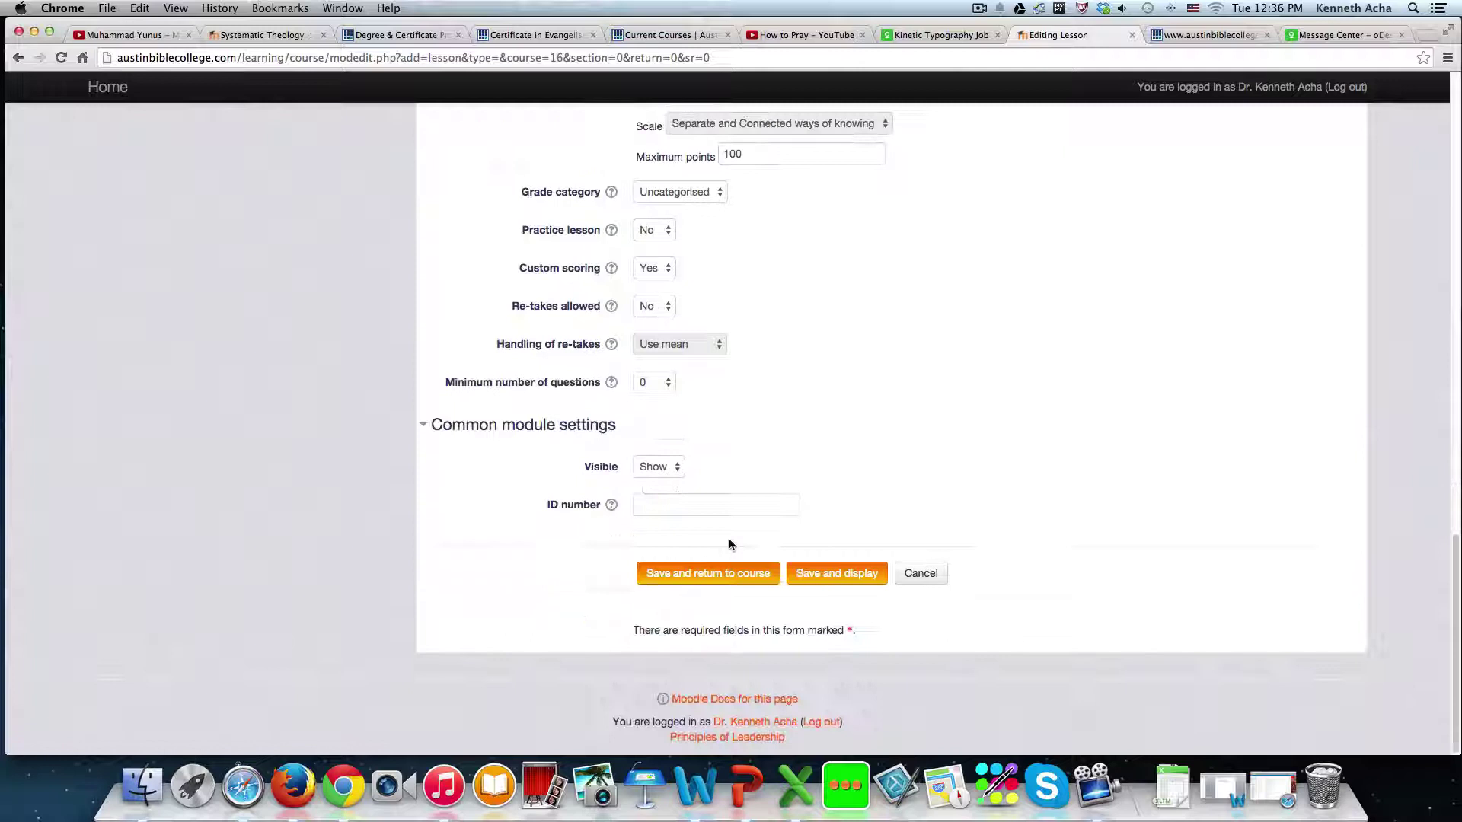
{"action": "left_click", "coordinate": [673, 469]}
{"action": "left_click", "coordinate": [672, 471]}
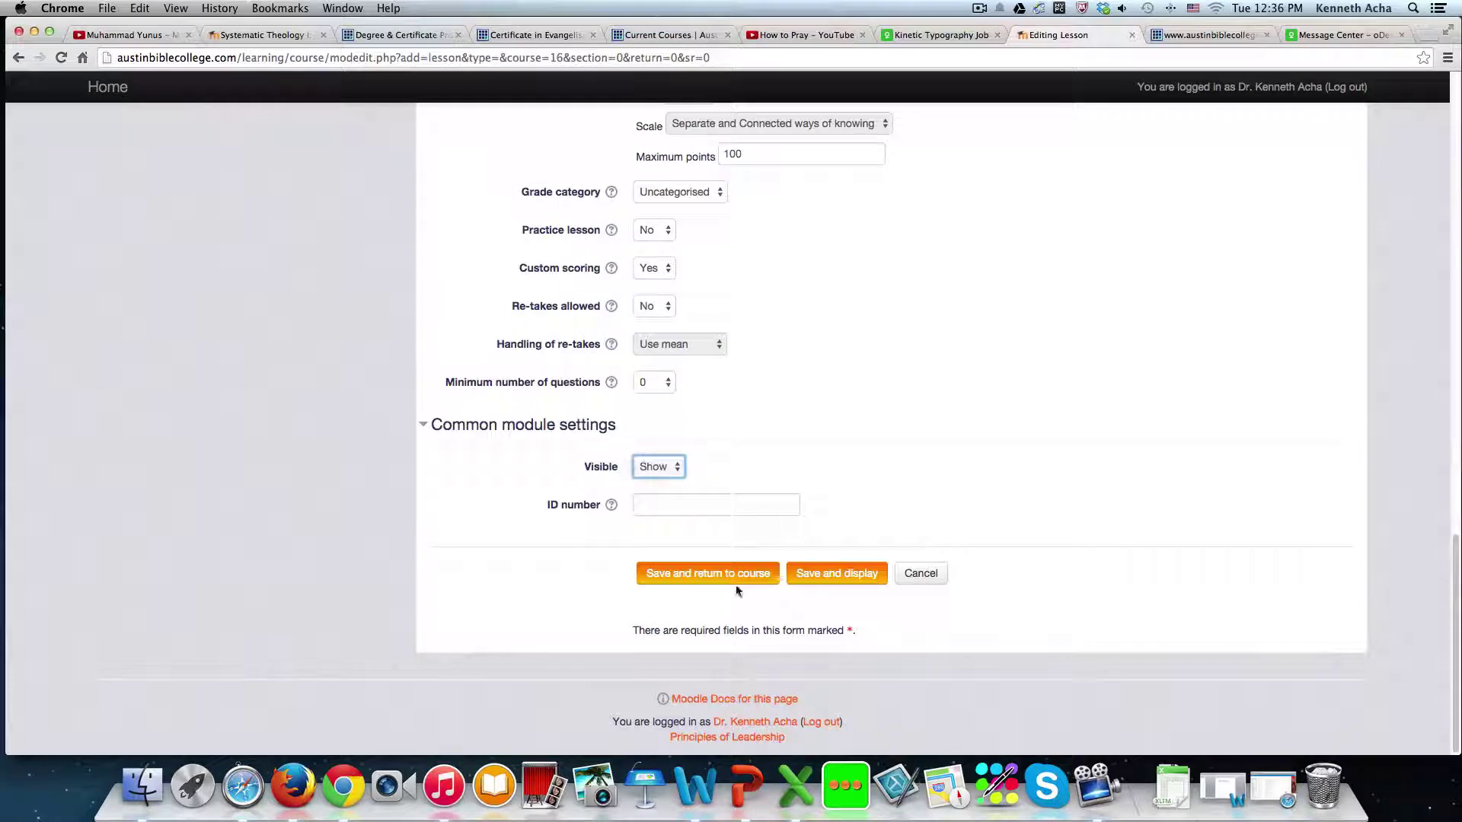
{"action": "left_click", "coordinate": [726, 575]}
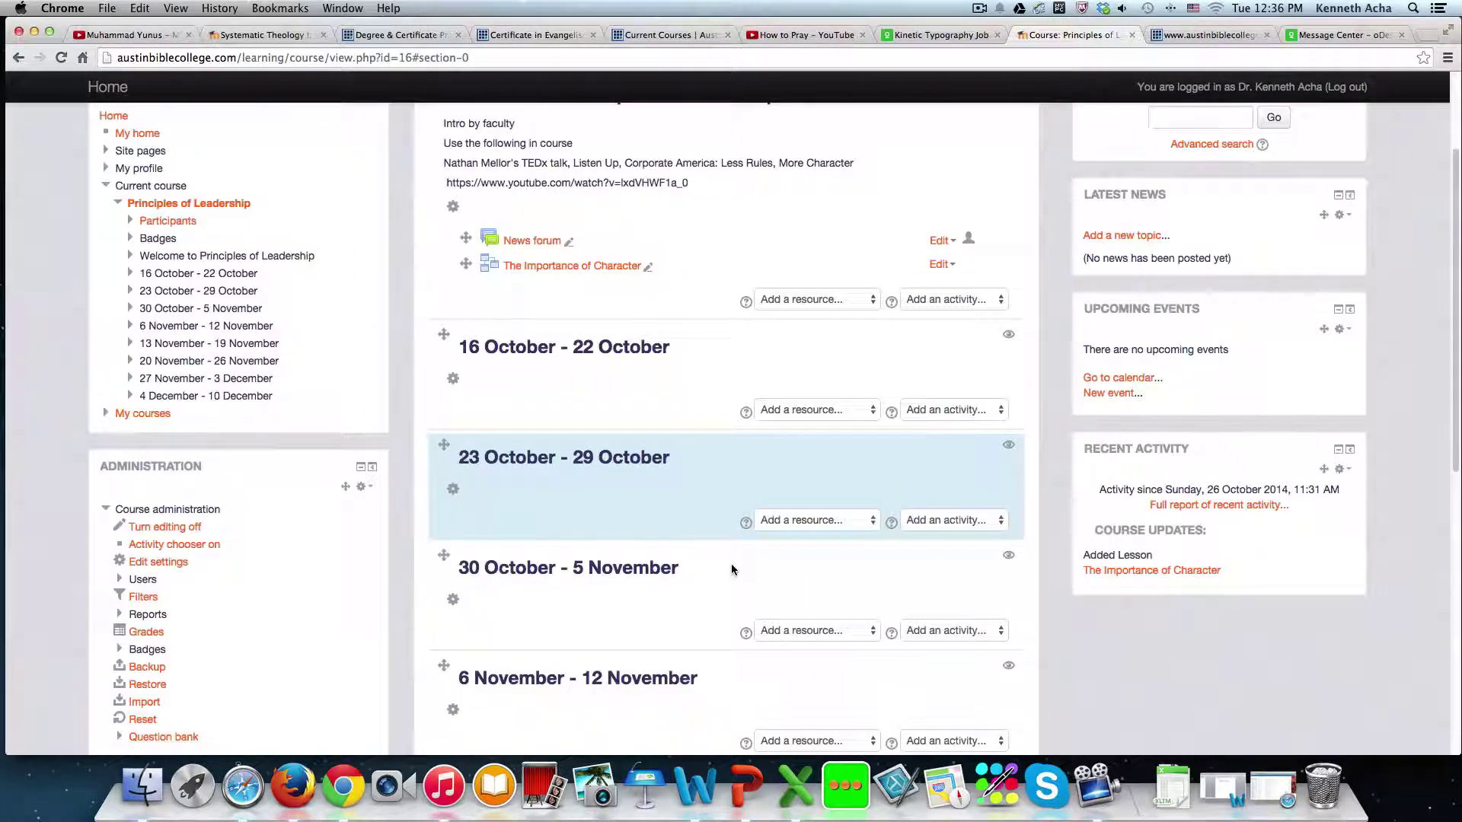
- Open 'The Importance of Character' lesson from the course page
{"action": "scroll", "coordinate": [731, 565], "scroll_direction": "up", "scroll_amount": 2}
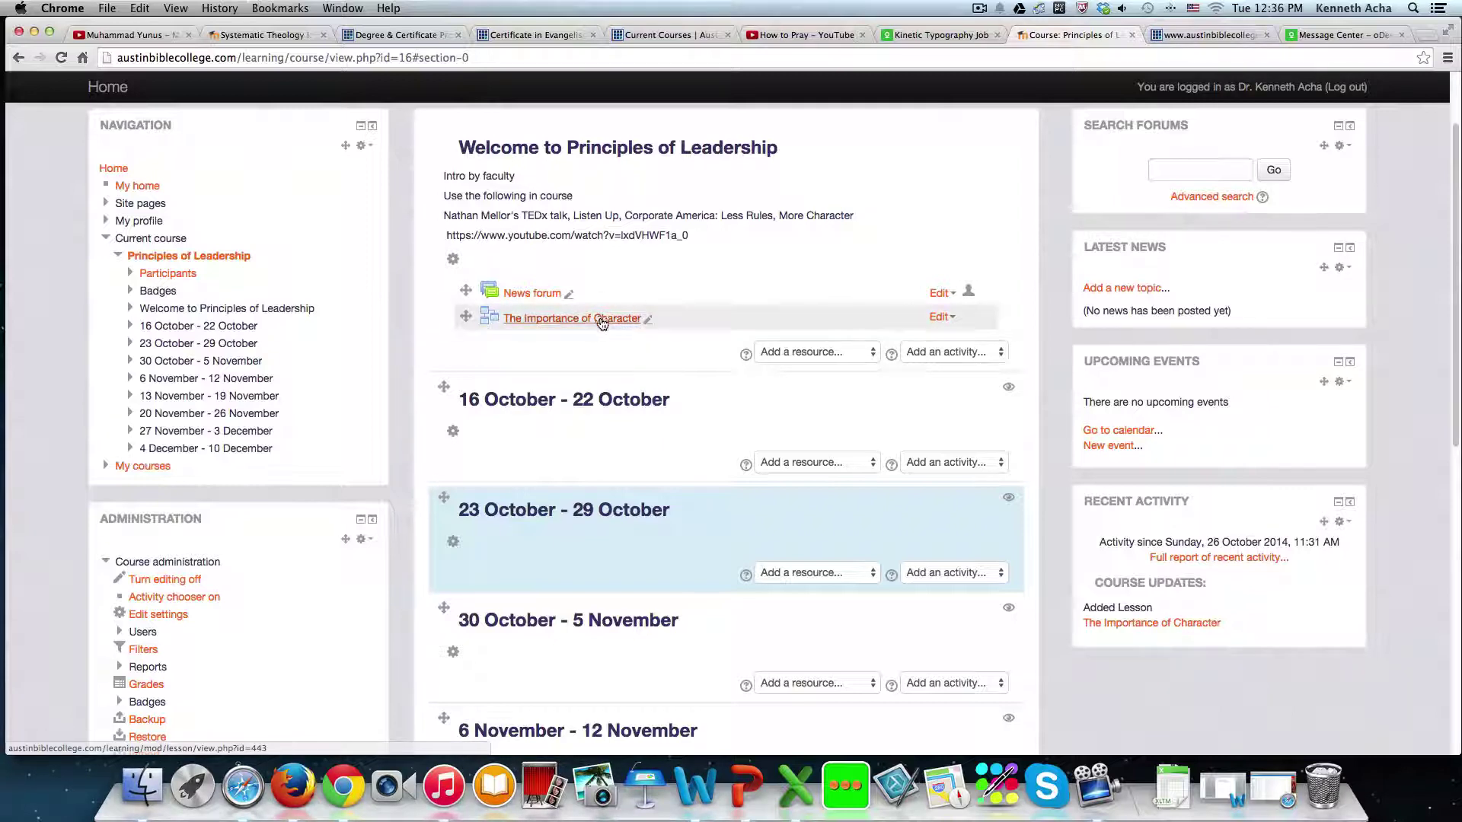
{"action": "left_click", "coordinate": [600, 320]}
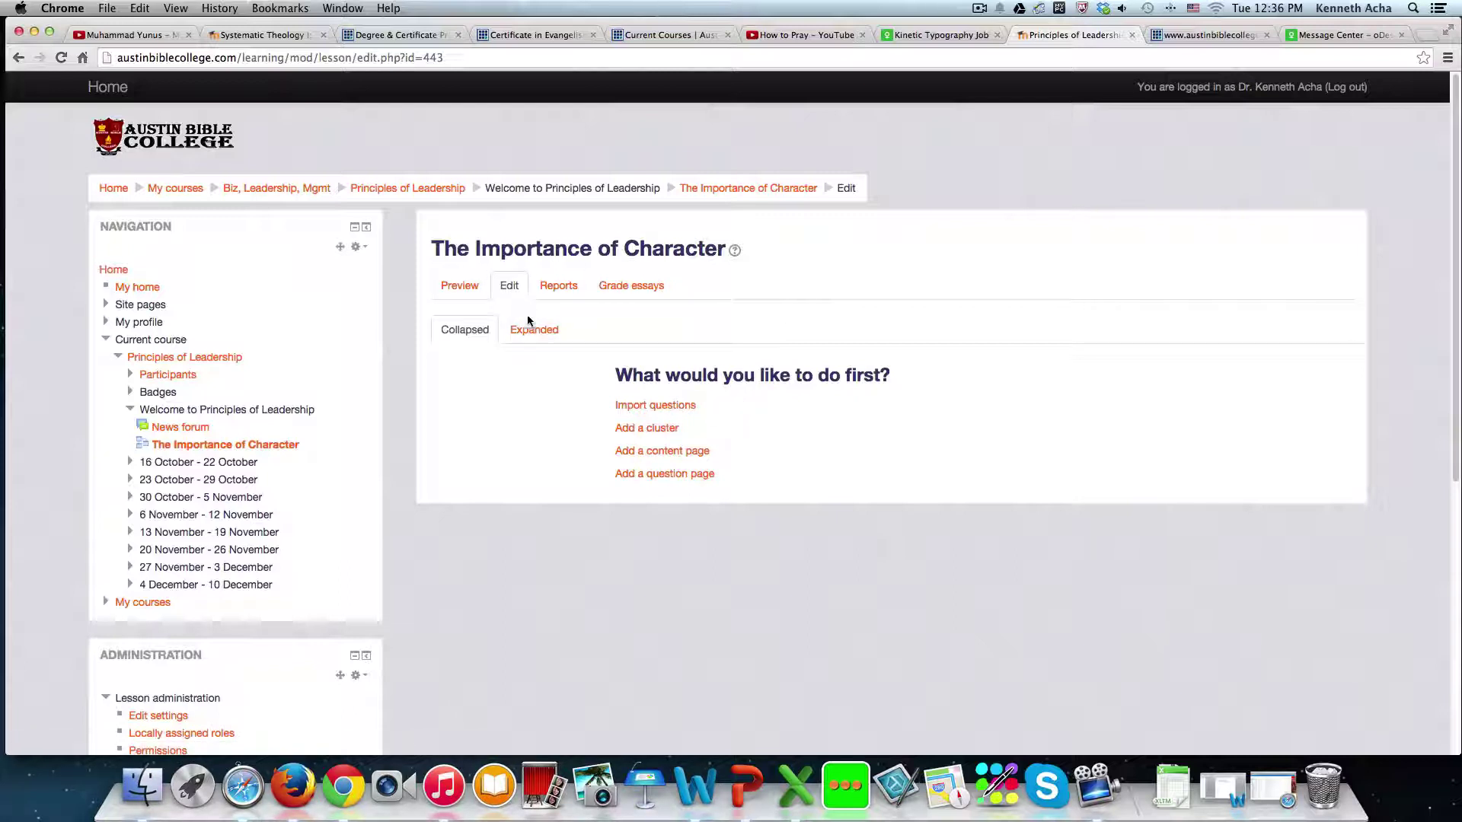
- Choose to add a content page to the empty lesson
{"action": "left_click", "coordinate": [466, 286]}
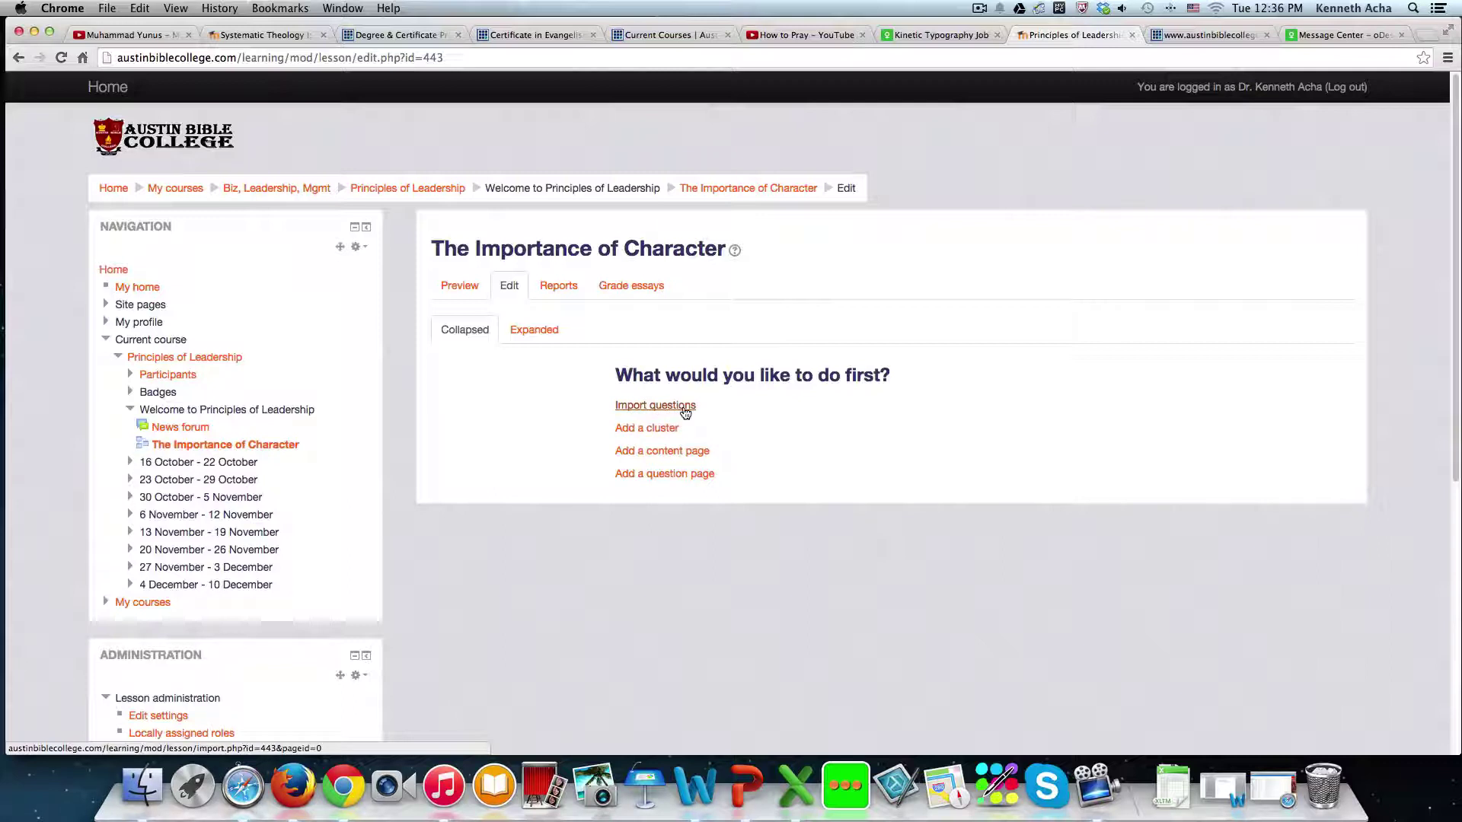
{"action": "left_click", "coordinate": [663, 452]}
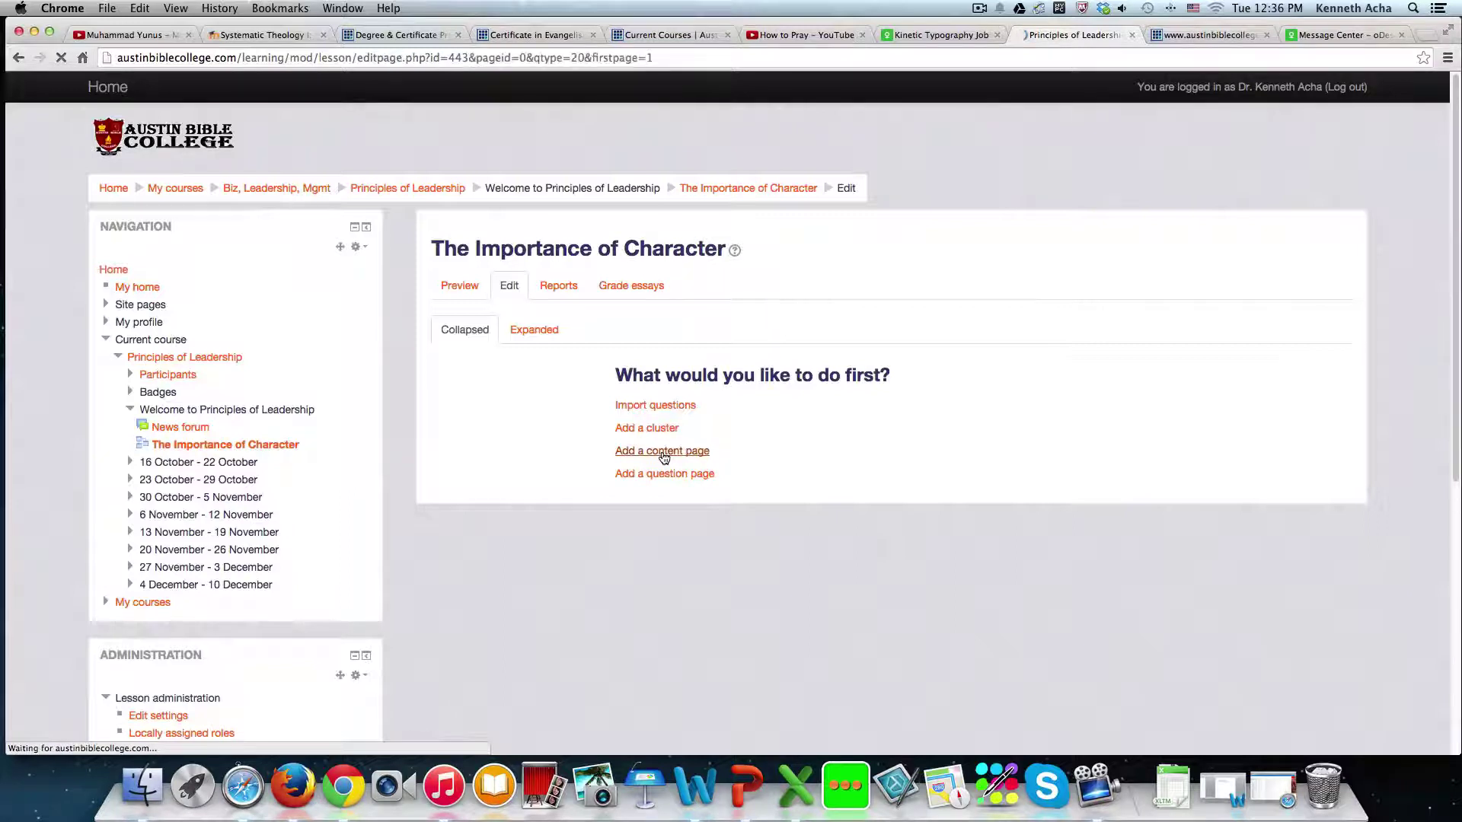
- Enter the page title 'Character is good' and move into the Page contents editor
{"action": "left_click", "coordinate": [683, 346]}
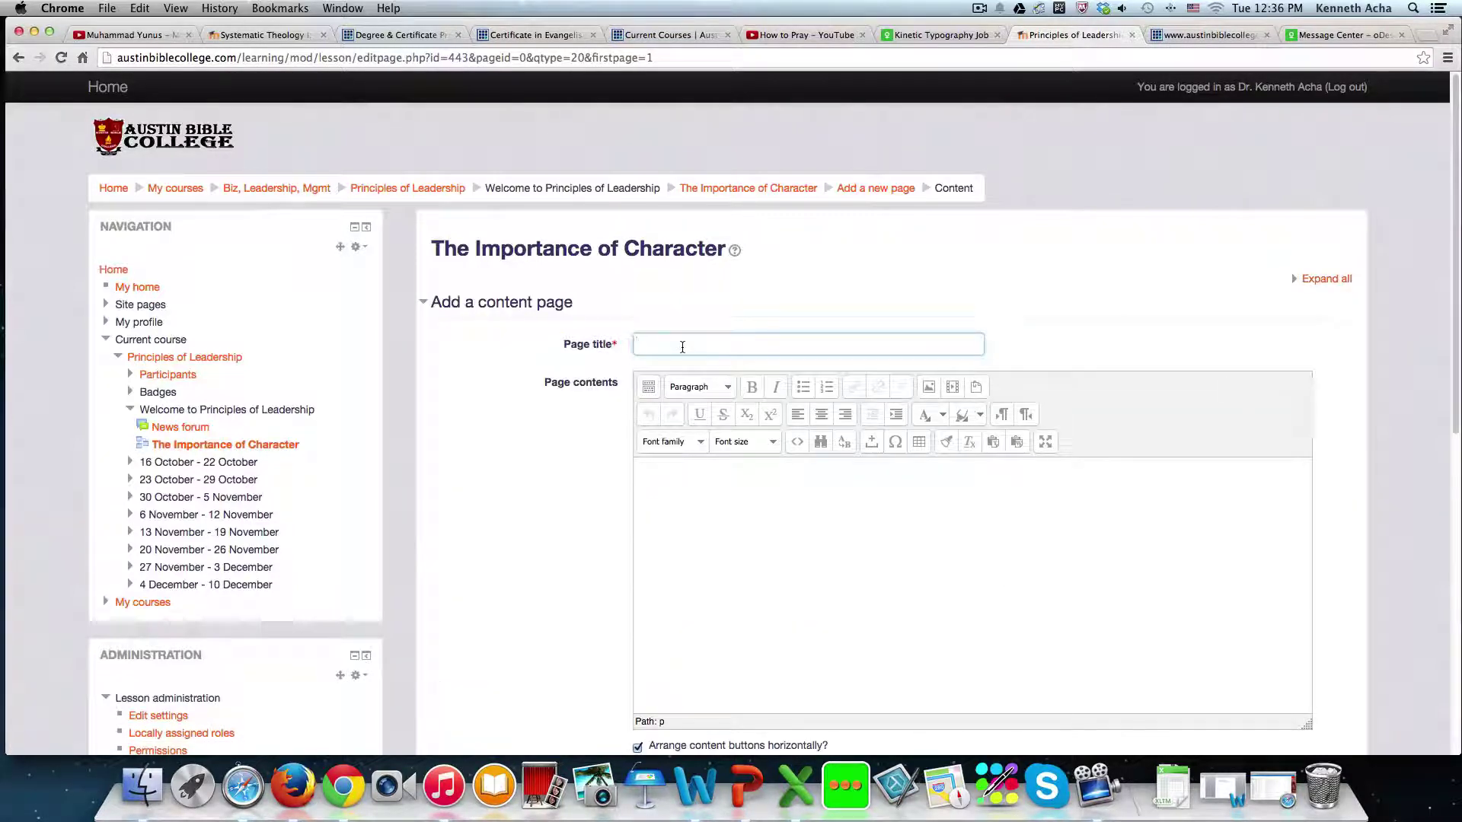
{"action": "scroll", "coordinate": [685, 350], "scroll_direction": "down", "scroll_amount": 6}
{"action": "scroll", "coordinate": [685, 351], "scroll_direction": "up", "scroll_amount": 6}
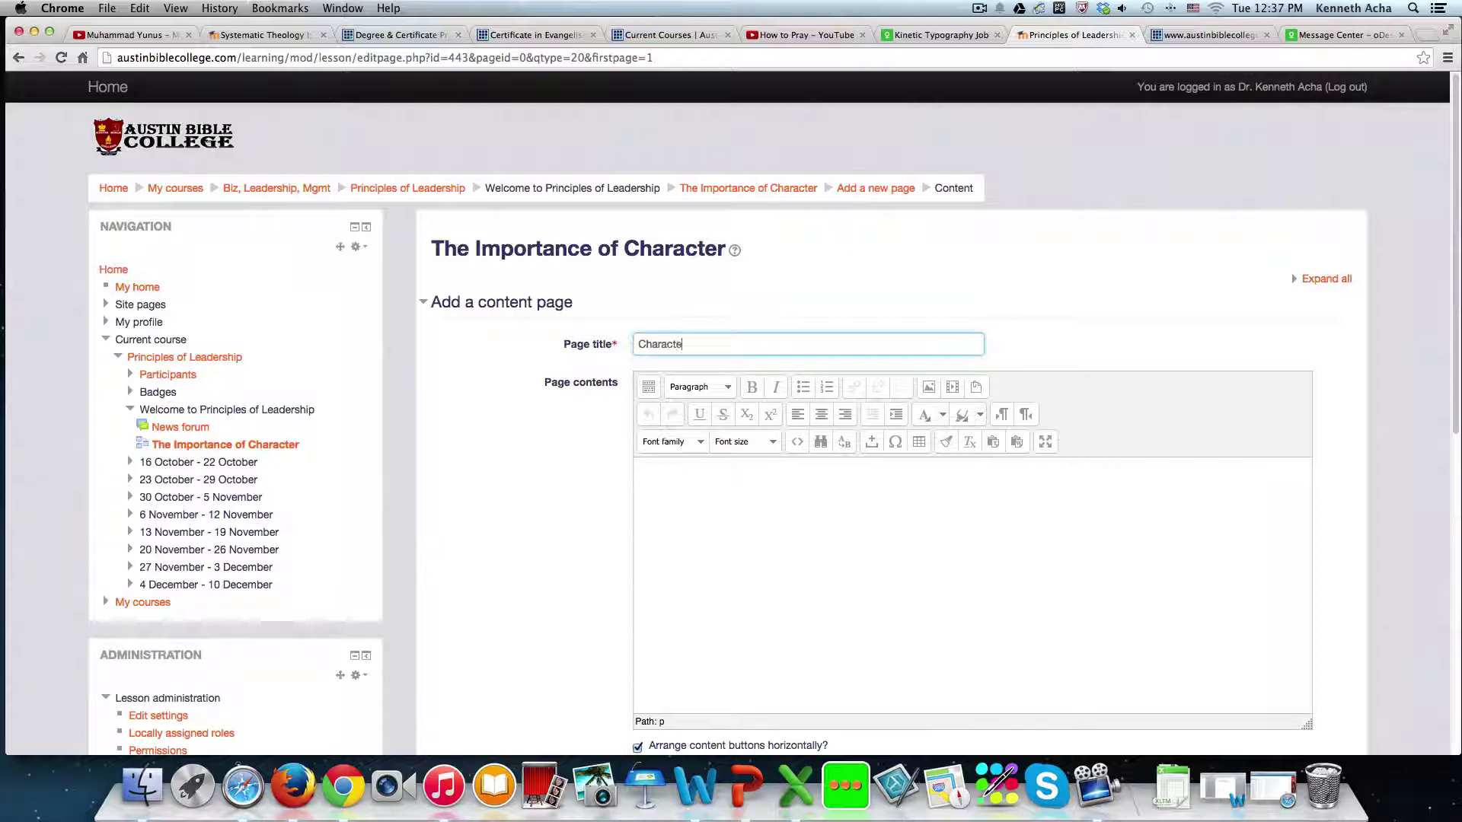
{"action": "type", "text": "ggo"}
{"action": "left_click", "coordinate": [692, 506]}
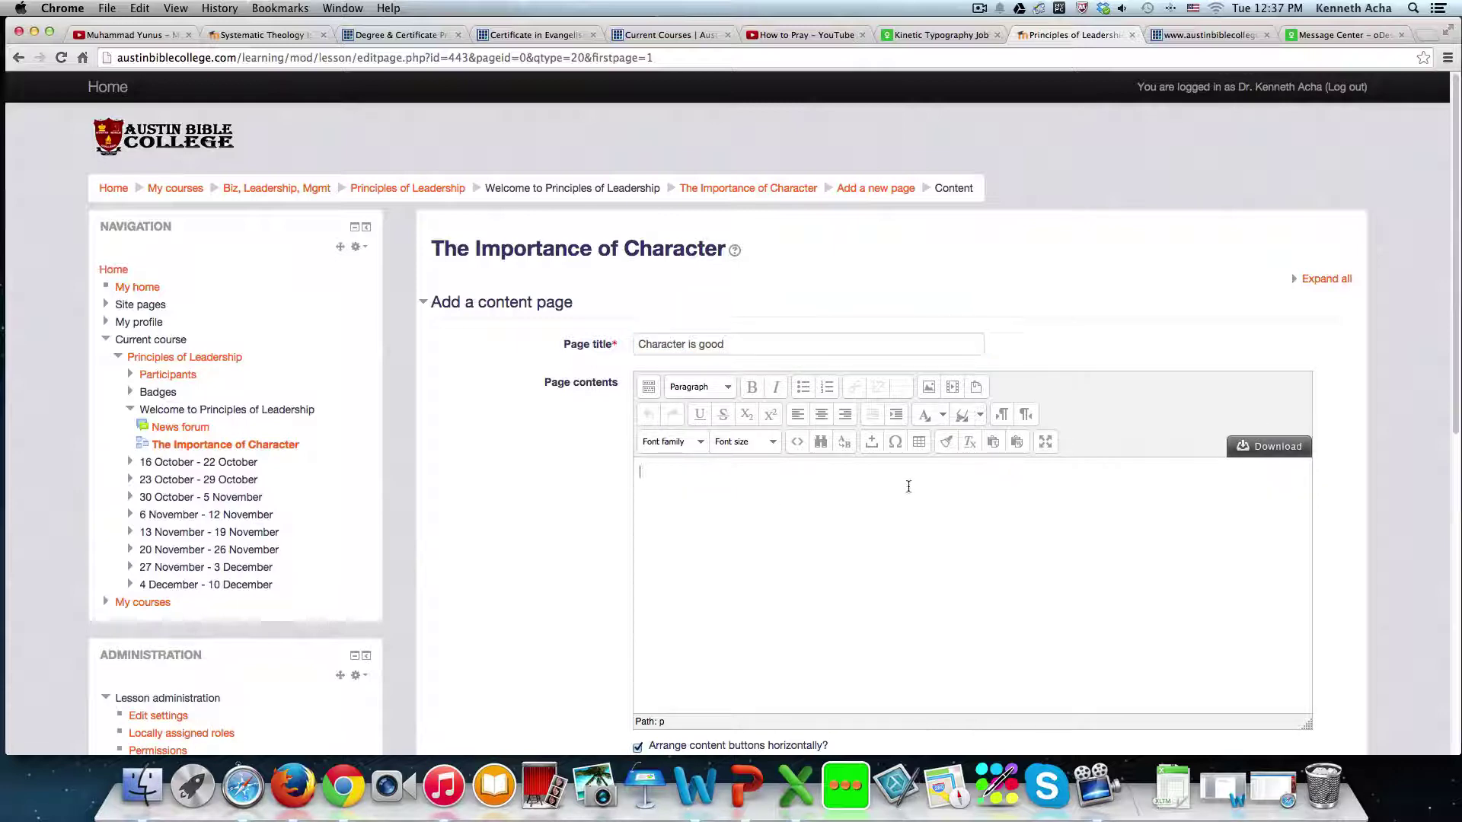
- Open the 'How to pray as Jesus did' video from the How to Pray playlist and pause it
{"action": "left_click", "coordinate": [803, 34]}
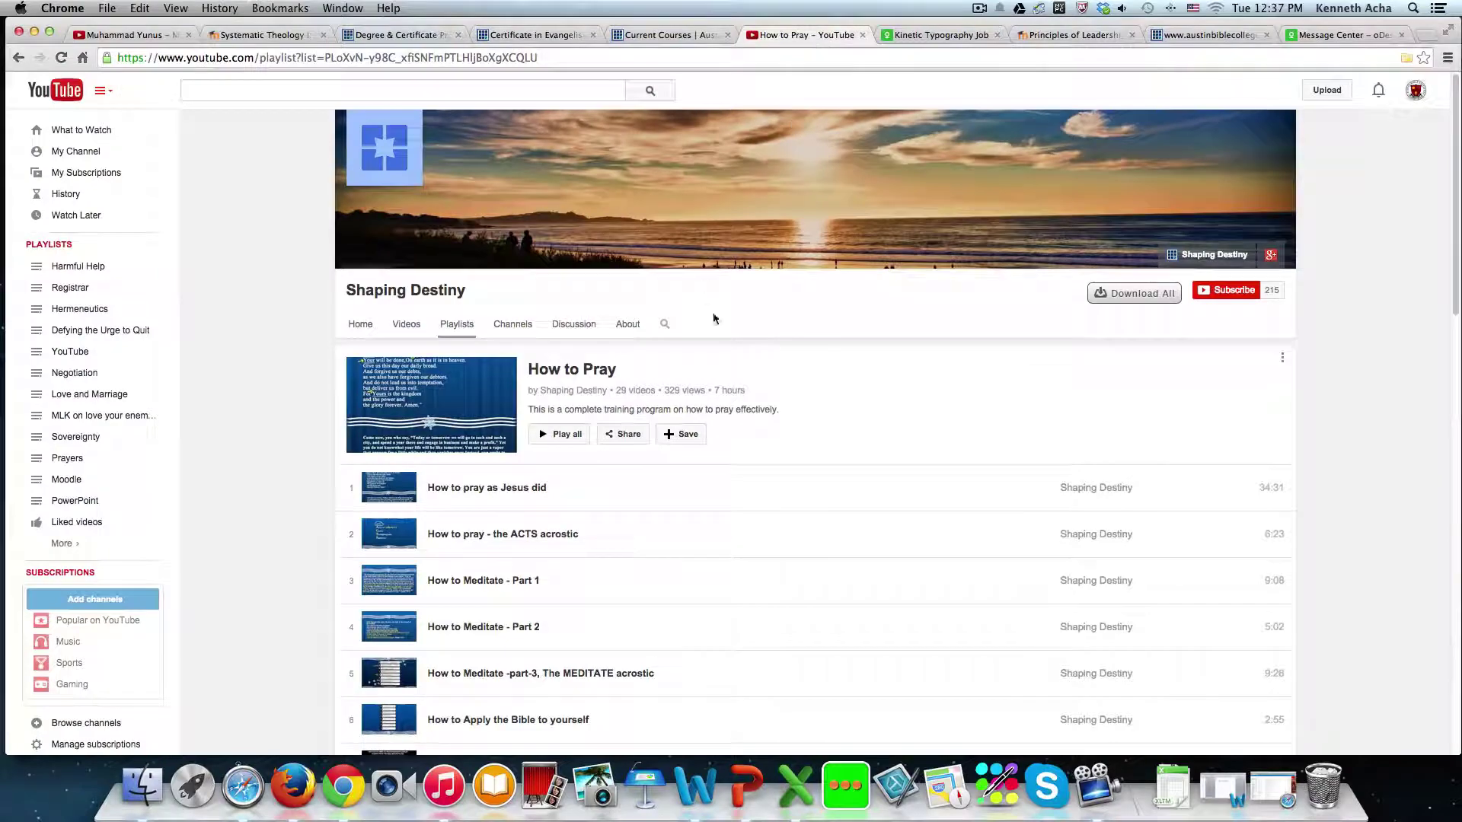
{"action": "scroll", "coordinate": [487, 548], "scroll_direction": "down", "scroll_amount": 3}
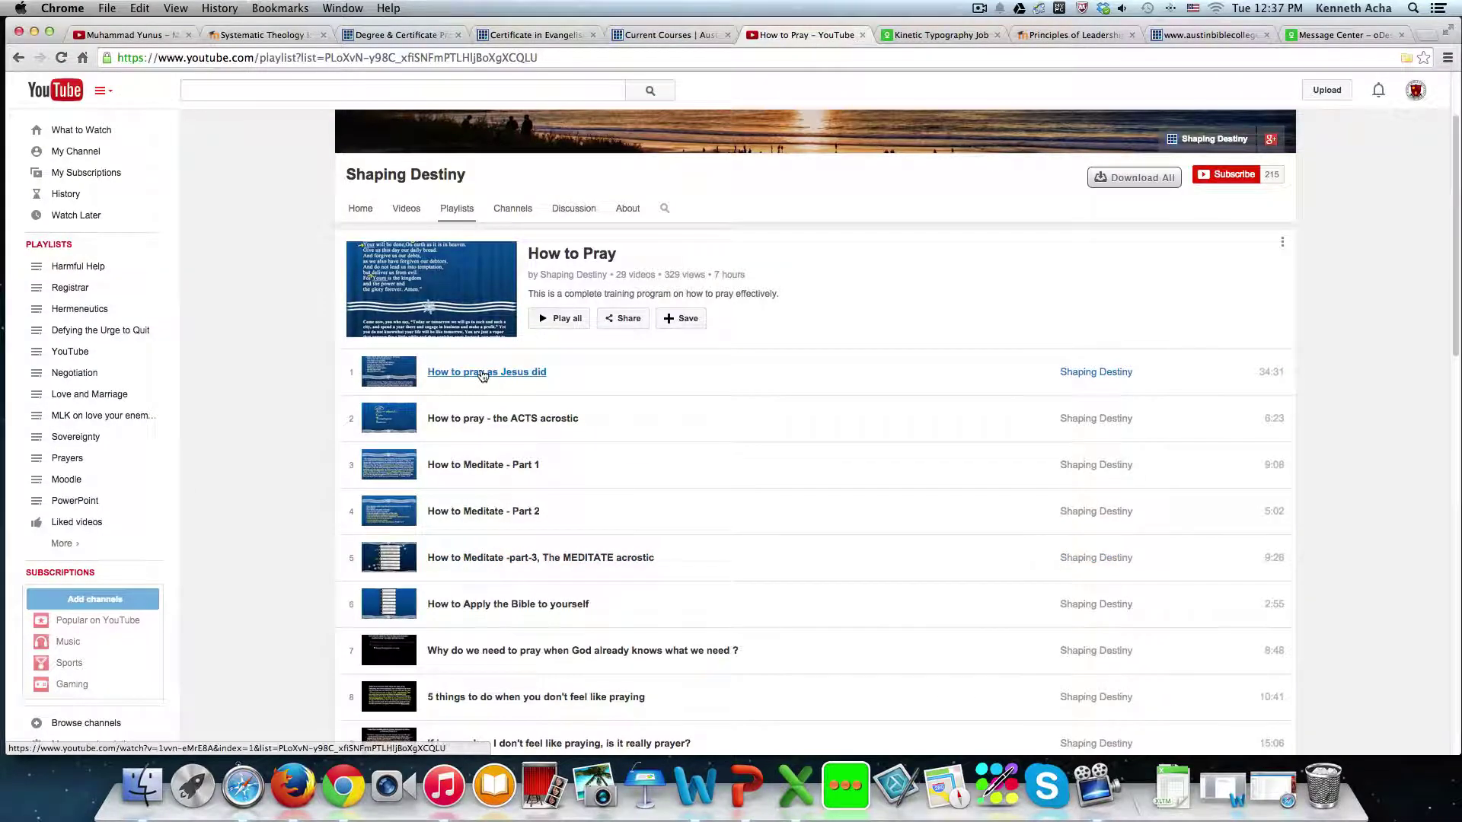
{"action": "left_click", "coordinate": [489, 370]}
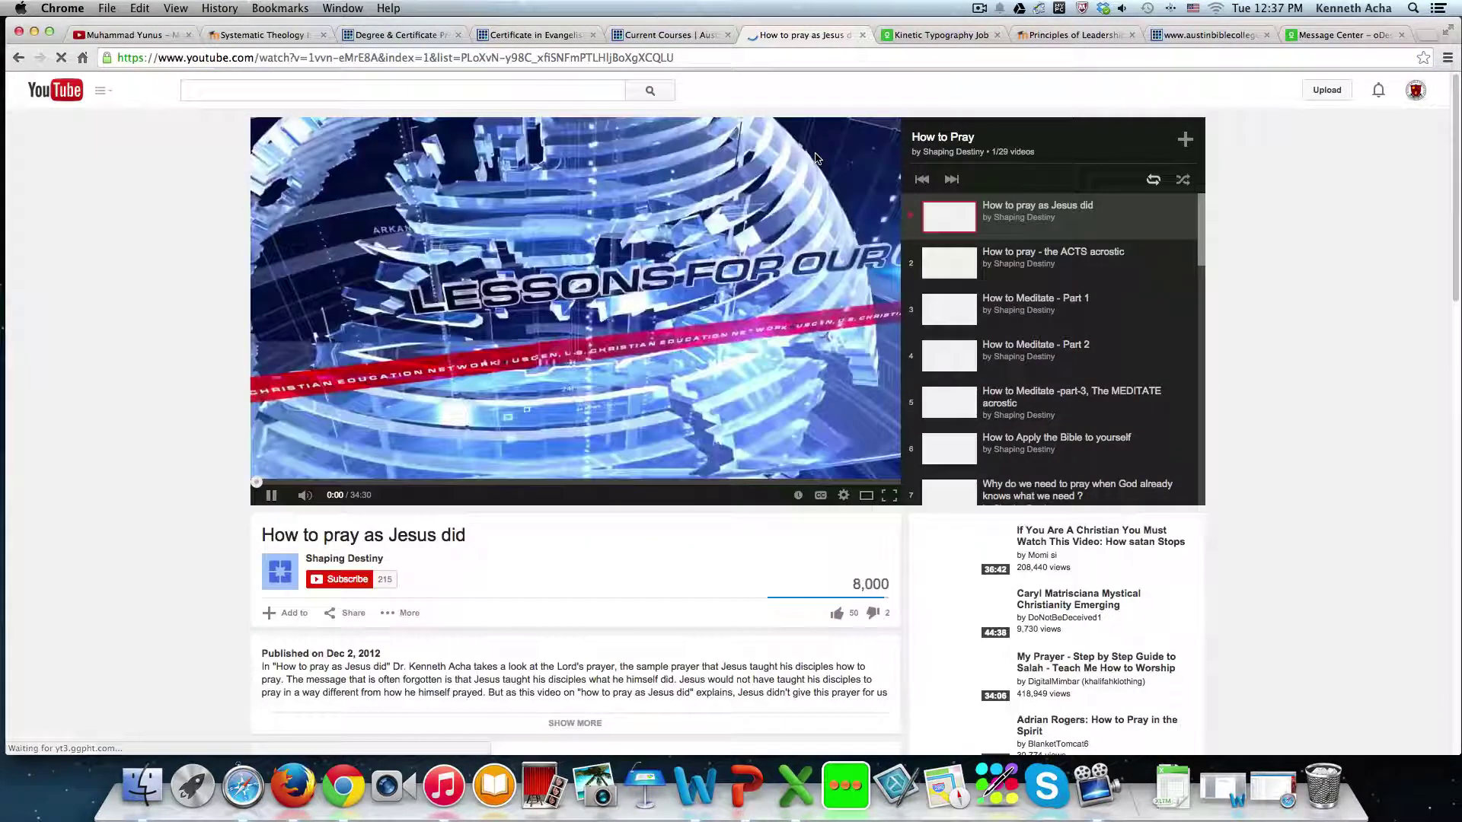
{"action": "left_click", "coordinate": [611, 369]}
{"action": "scroll", "coordinate": [443, 495], "scroll_direction": "down", "scroll_amount": 3}
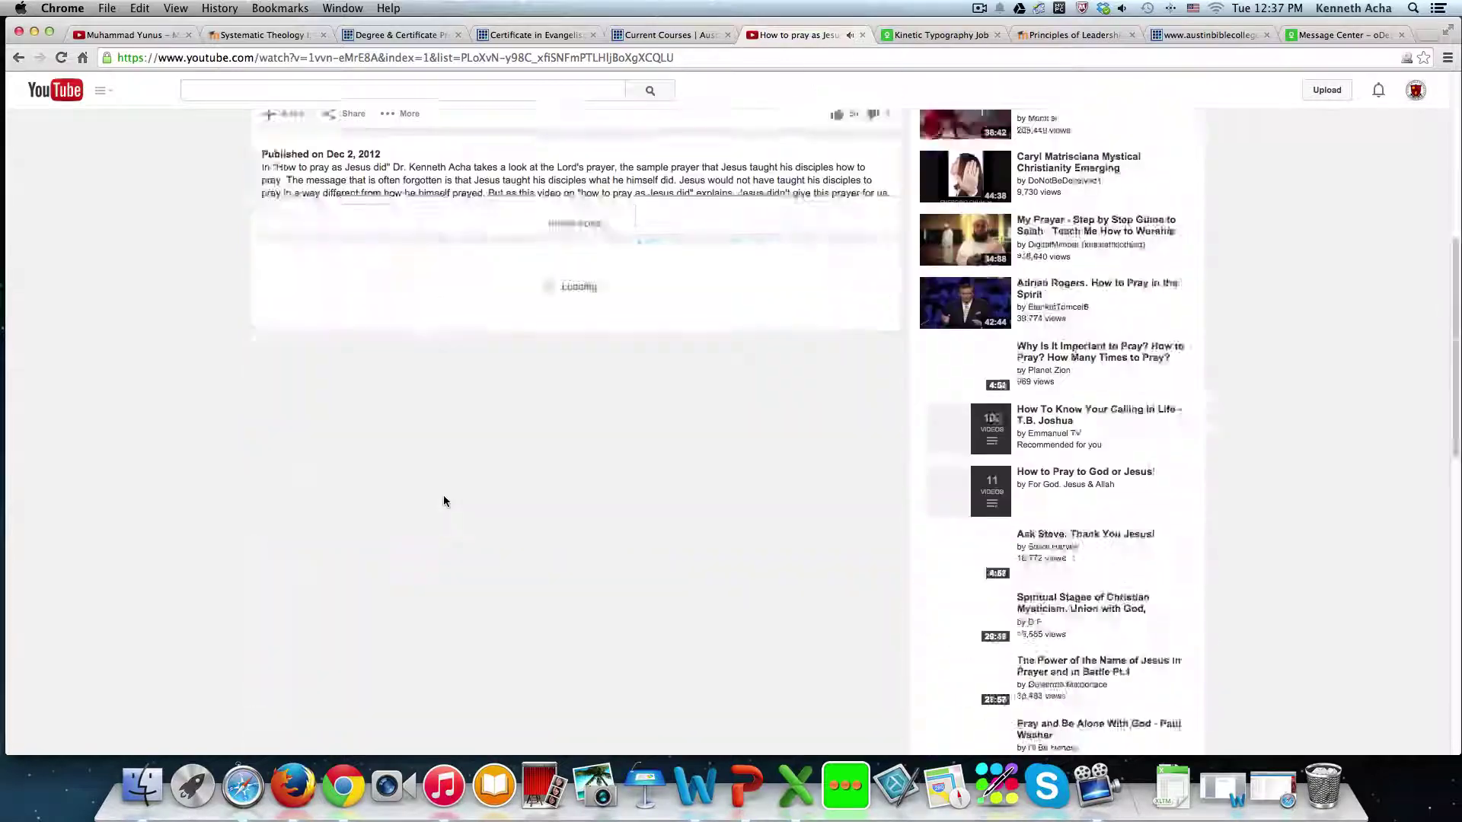
{"action": "scroll", "coordinate": [434, 575], "scroll_direction": "up", "scroll_amount": 2}
{"action": "scroll", "coordinate": [434, 575], "scroll_direction": "down", "scroll_amount": 1}
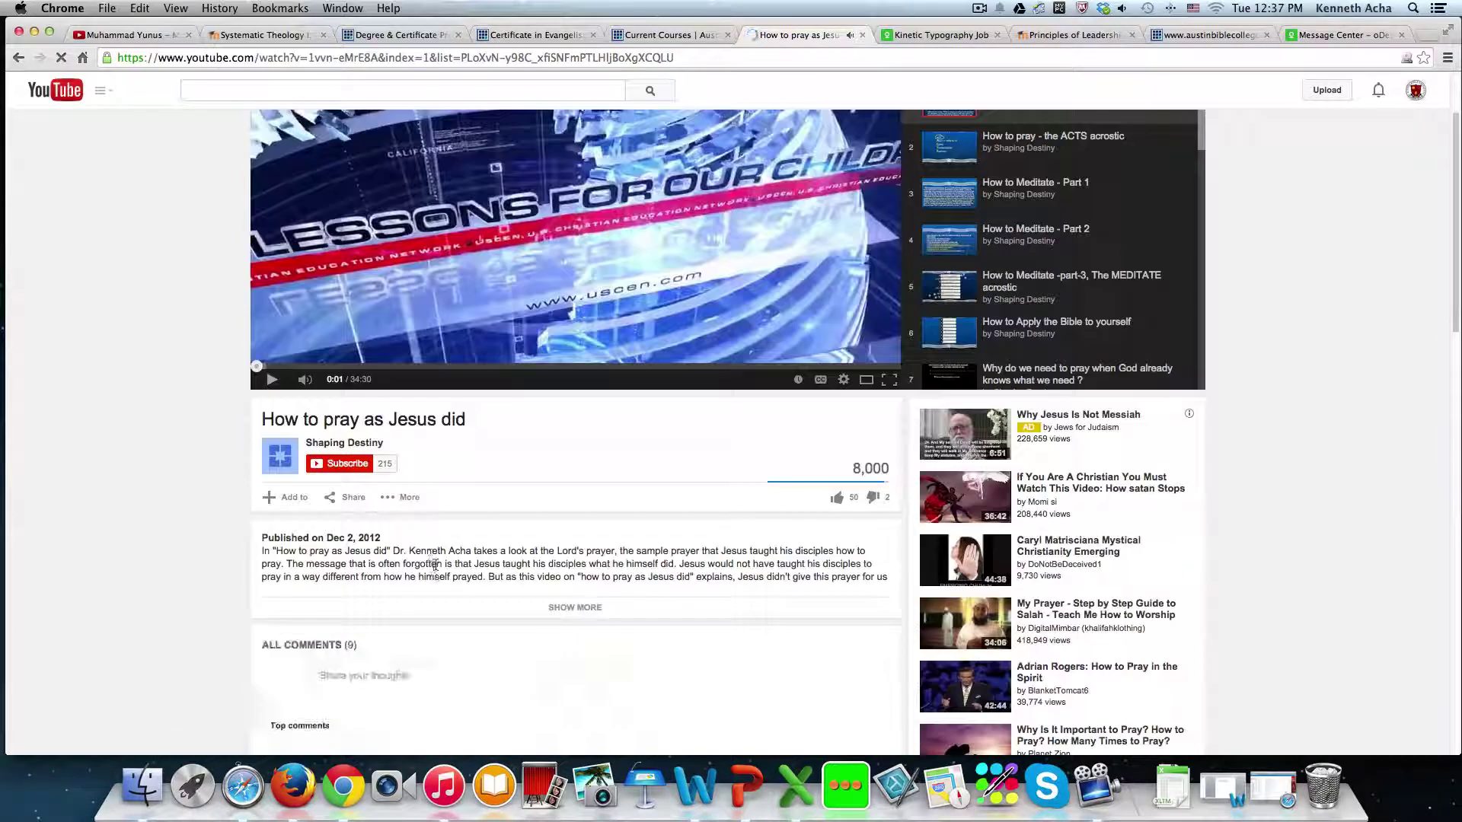
- Look through the video's sharing options and full description, then close the share panel
{"action": "left_click", "coordinate": [358, 496]}
{"action": "scroll", "coordinate": [487, 505], "scroll_direction": "down", "scroll_amount": 10}
{"action": "scroll", "coordinate": [484, 504], "scroll_direction": "up", "scroll_amount": 7}
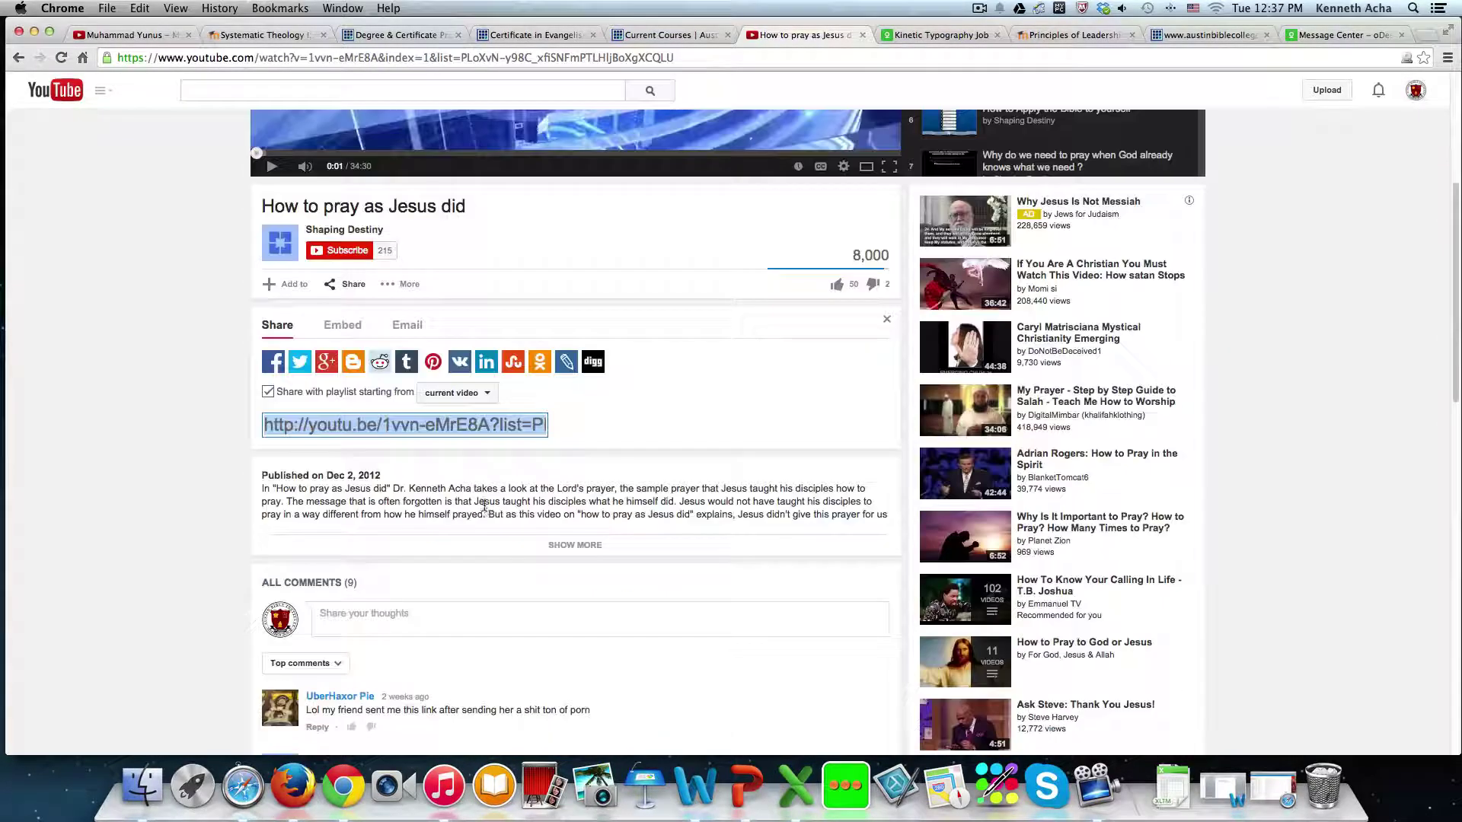
{"action": "scroll", "coordinate": [418, 431], "scroll_direction": "up", "scroll_amount": 1}
{"action": "scroll", "coordinate": [418, 434], "scroll_direction": "down", "scroll_amount": 4}
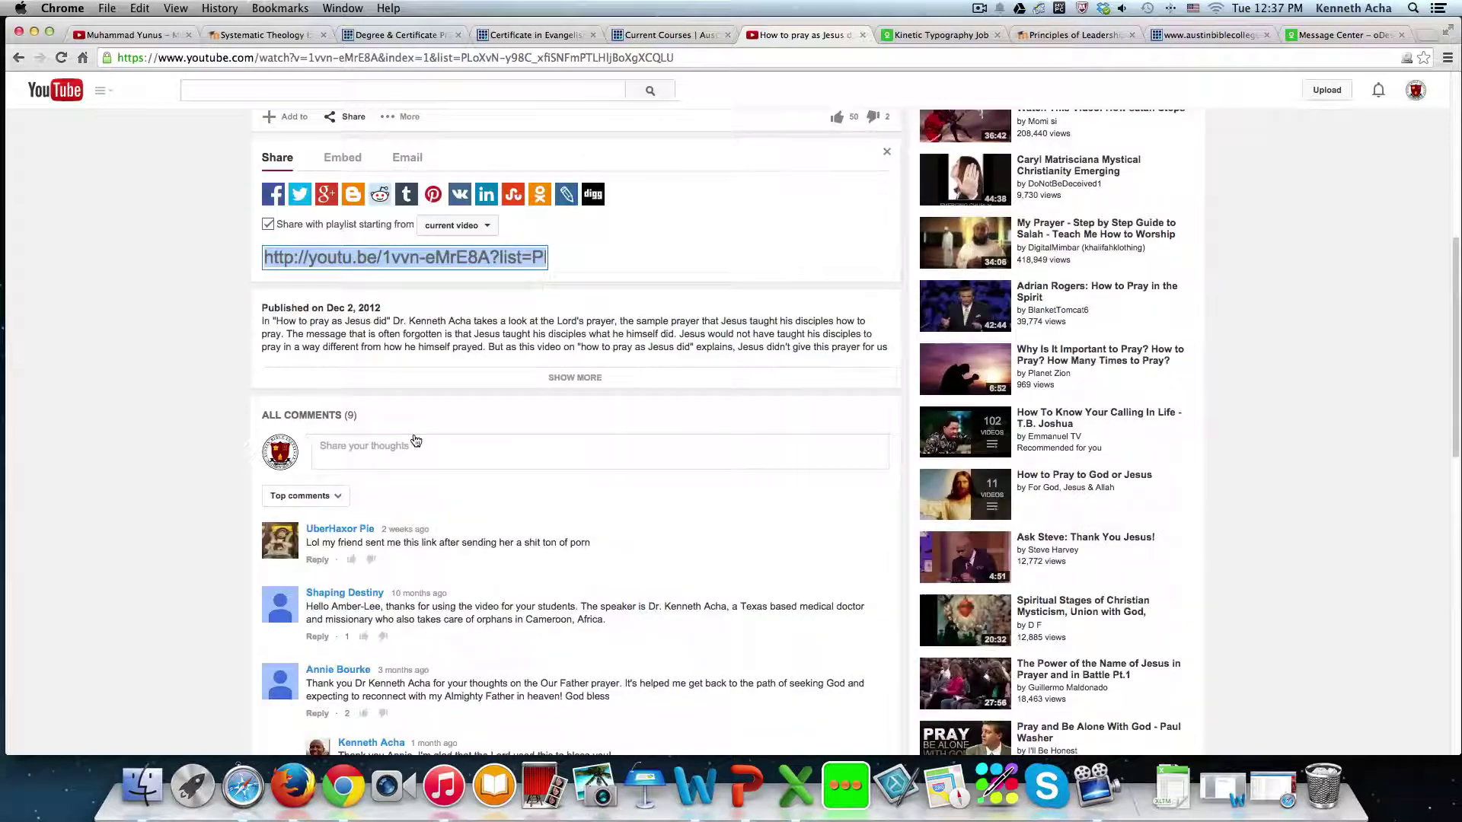
{"action": "scroll", "coordinate": [415, 437], "scroll_direction": "up", "scroll_amount": 5}
{"action": "scroll", "coordinate": [416, 440], "scroll_direction": "down", "scroll_amount": 2}
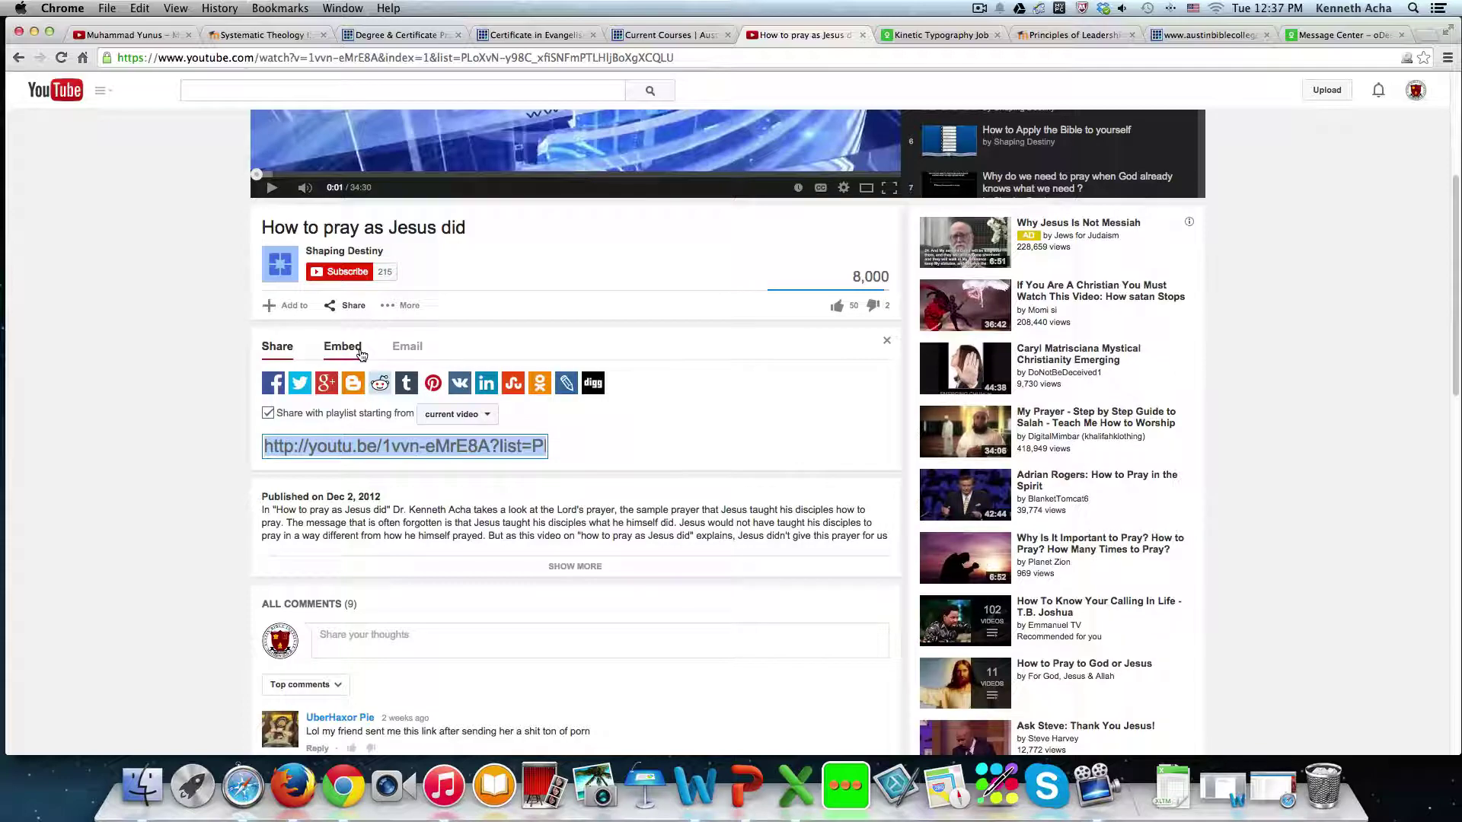
{"action": "scroll", "coordinate": [551, 520], "scroll_direction": "down", "scroll_amount": 1}
{"action": "left_click", "coordinate": [574, 564]}
{"action": "scroll", "coordinate": [563, 560], "scroll_direction": "down", "scroll_amount": 5}
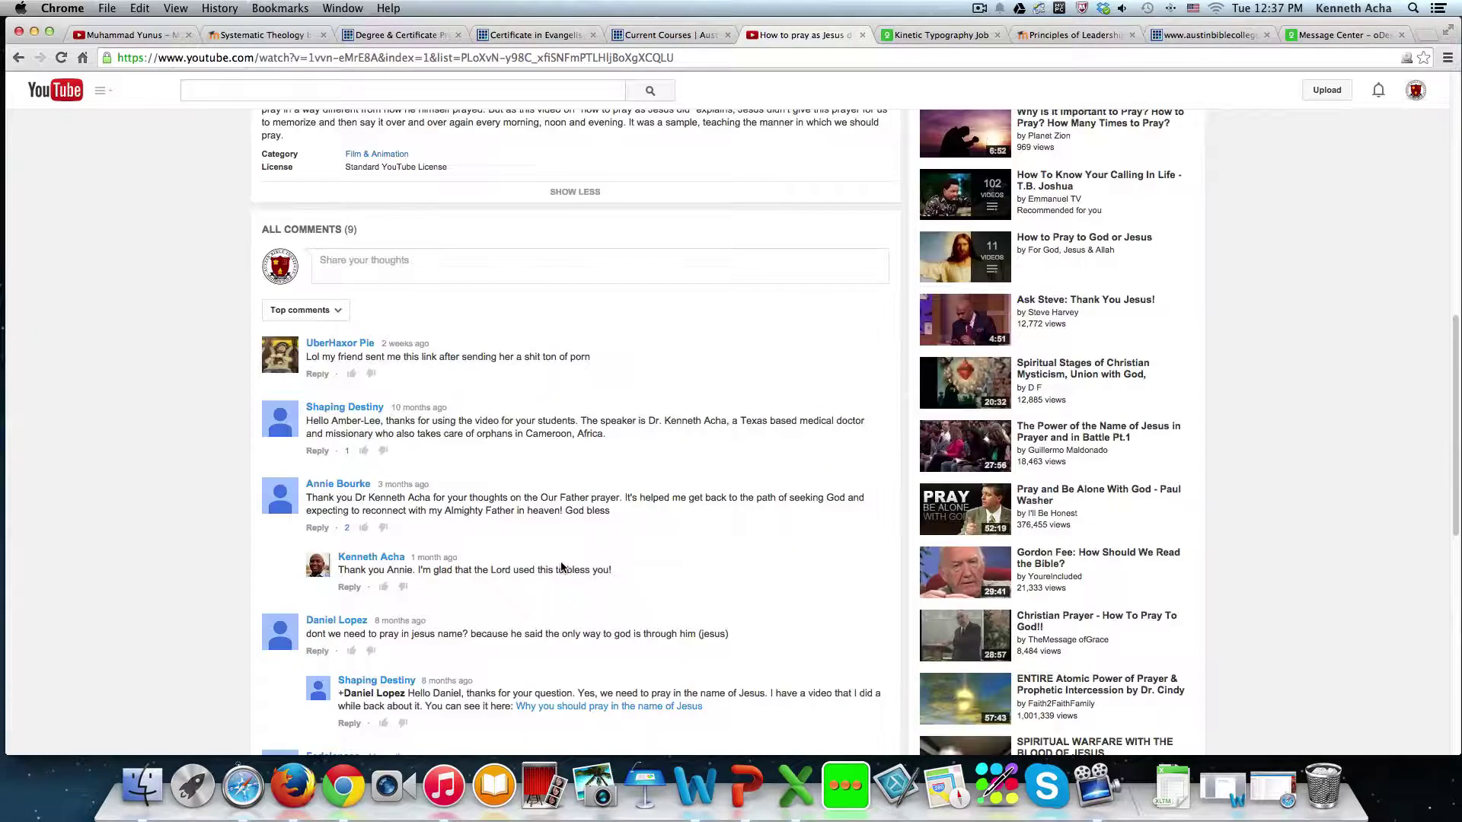
{"action": "scroll", "coordinate": [457, 593], "scroll_direction": "up", "scroll_amount": 10}
{"action": "left_click", "coordinate": [355, 613]}
{"action": "scroll", "coordinate": [399, 600], "scroll_direction": "down", "scroll_amount": 3}
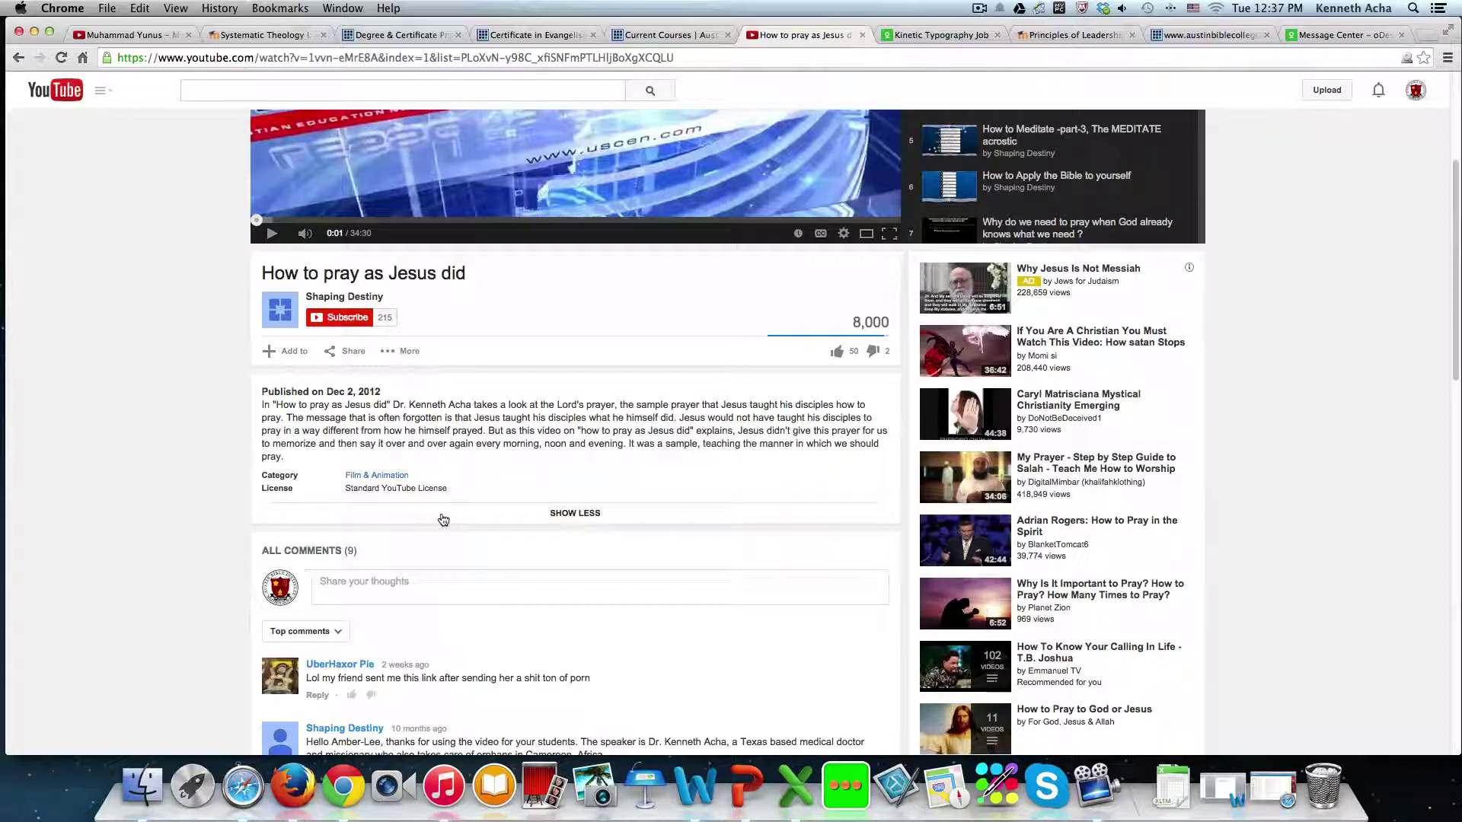
- Copy the embed code for 'How to pray as Jesus did' from the Share panel's Embed tab
{"action": "left_click", "coordinate": [353, 351]}
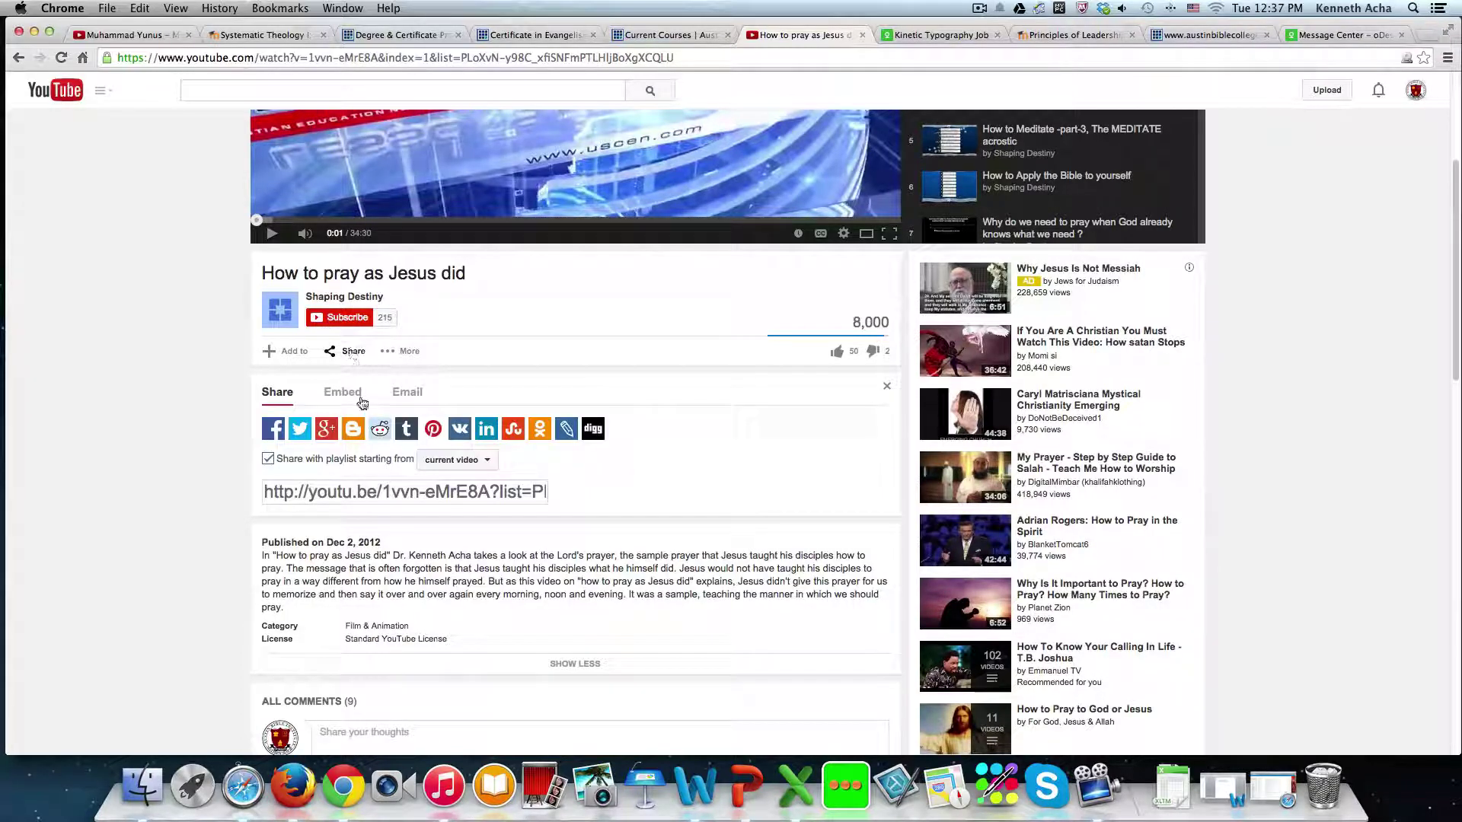
{"action": "left_click", "coordinate": [342, 393]}
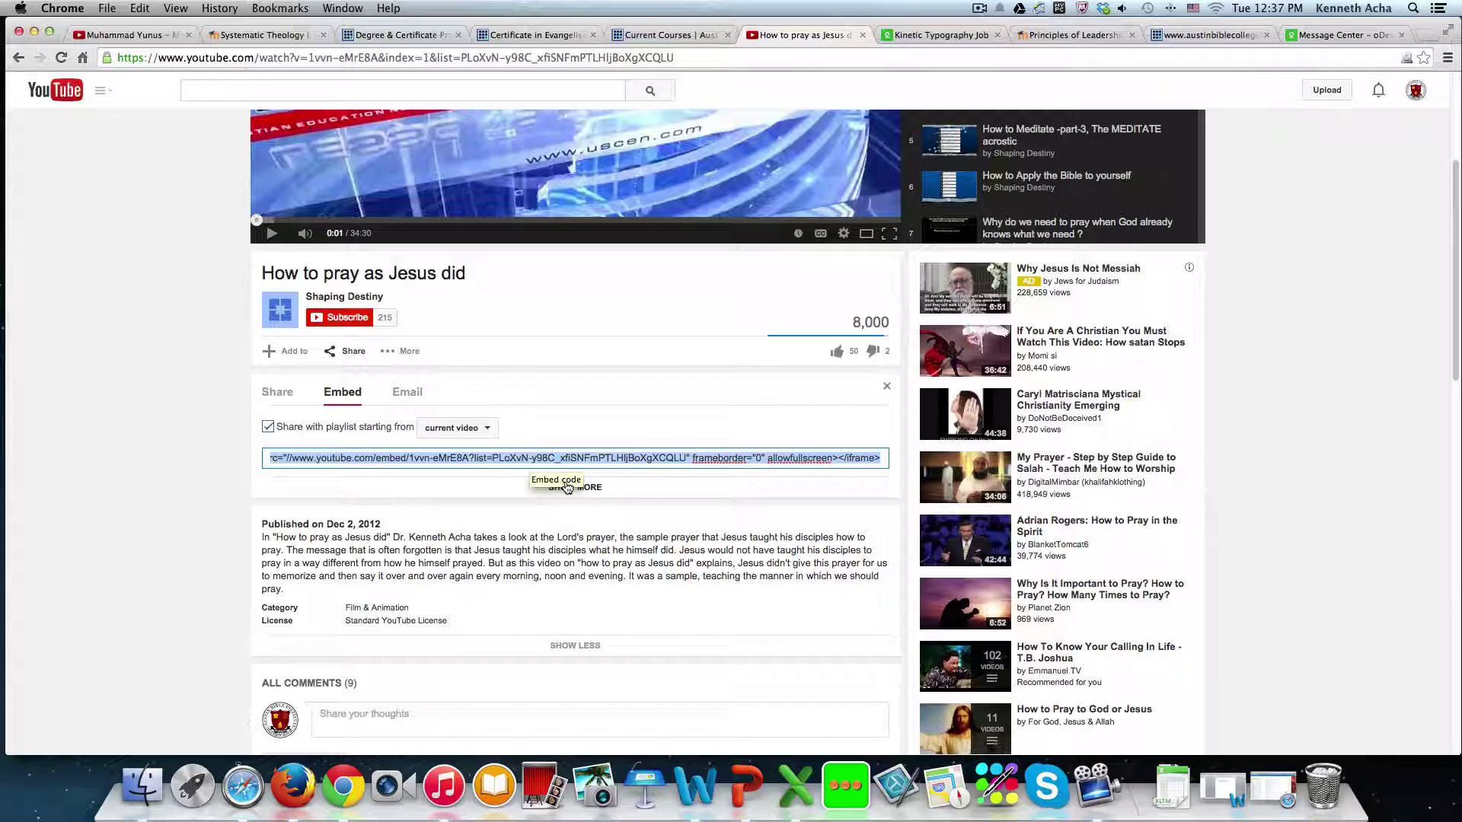
{"action": "right_click", "coordinate": [533, 458]}
{"action": "left_click", "coordinate": [567, 479]}
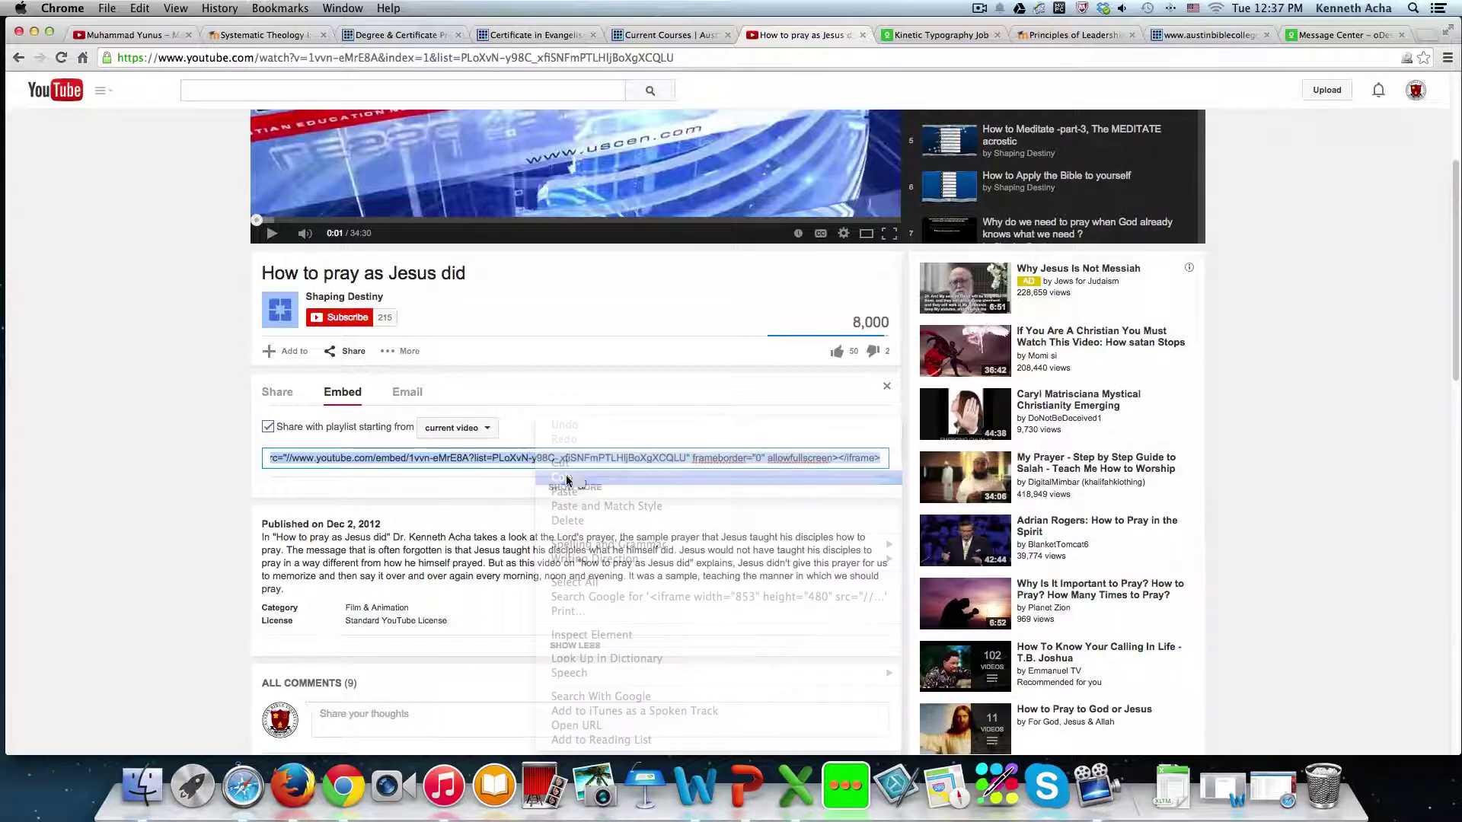
- Check the Certificate in Evangelism, Current Courses and video tabs, then close the Faculty Handbook PDF
{"action": "left_click", "coordinate": [562, 35]}
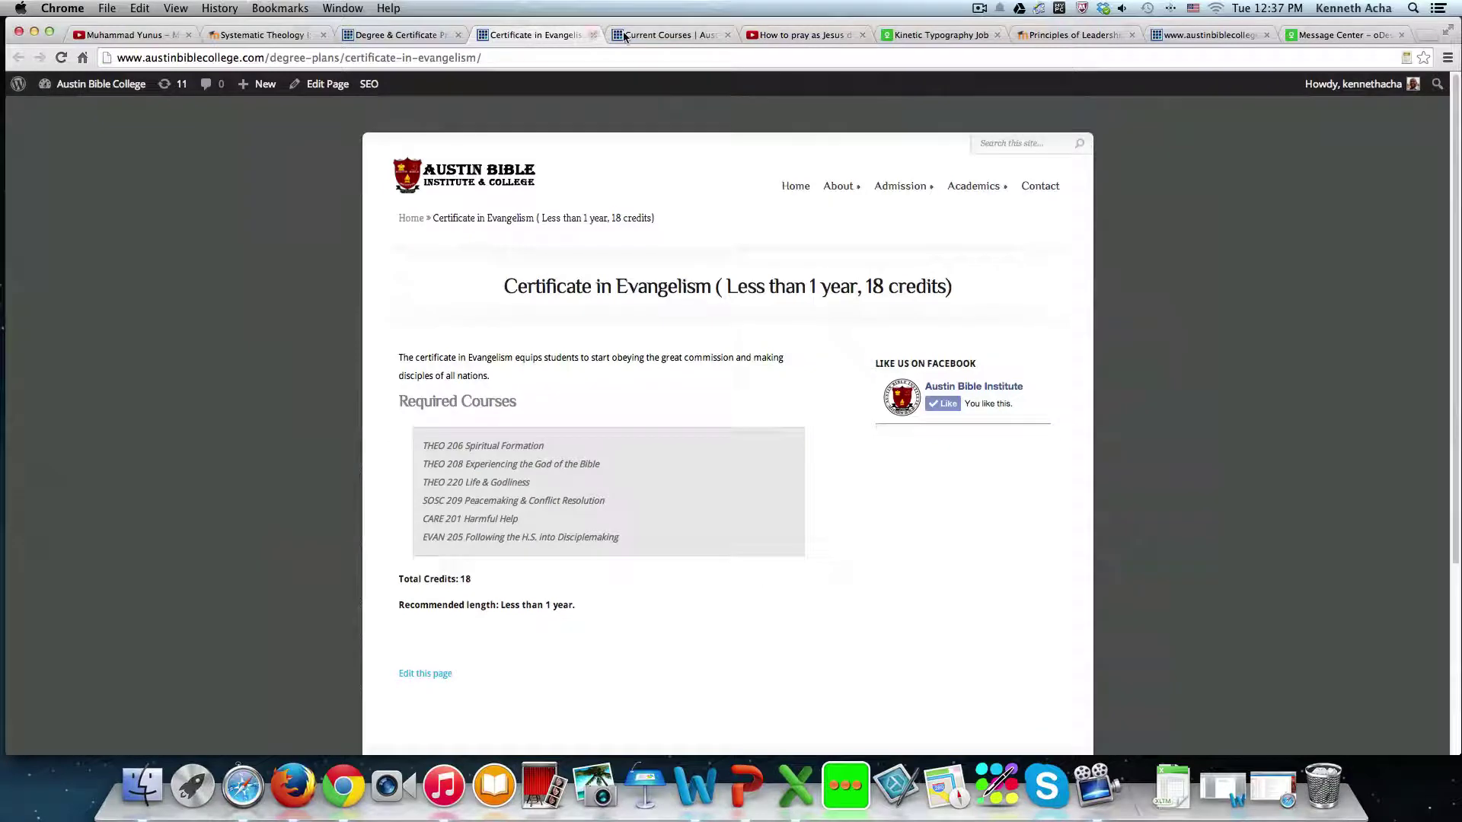
{"action": "left_click", "coordinate": [669, 33]}
{"action": "left_click", "coordinate": [783, 34]}
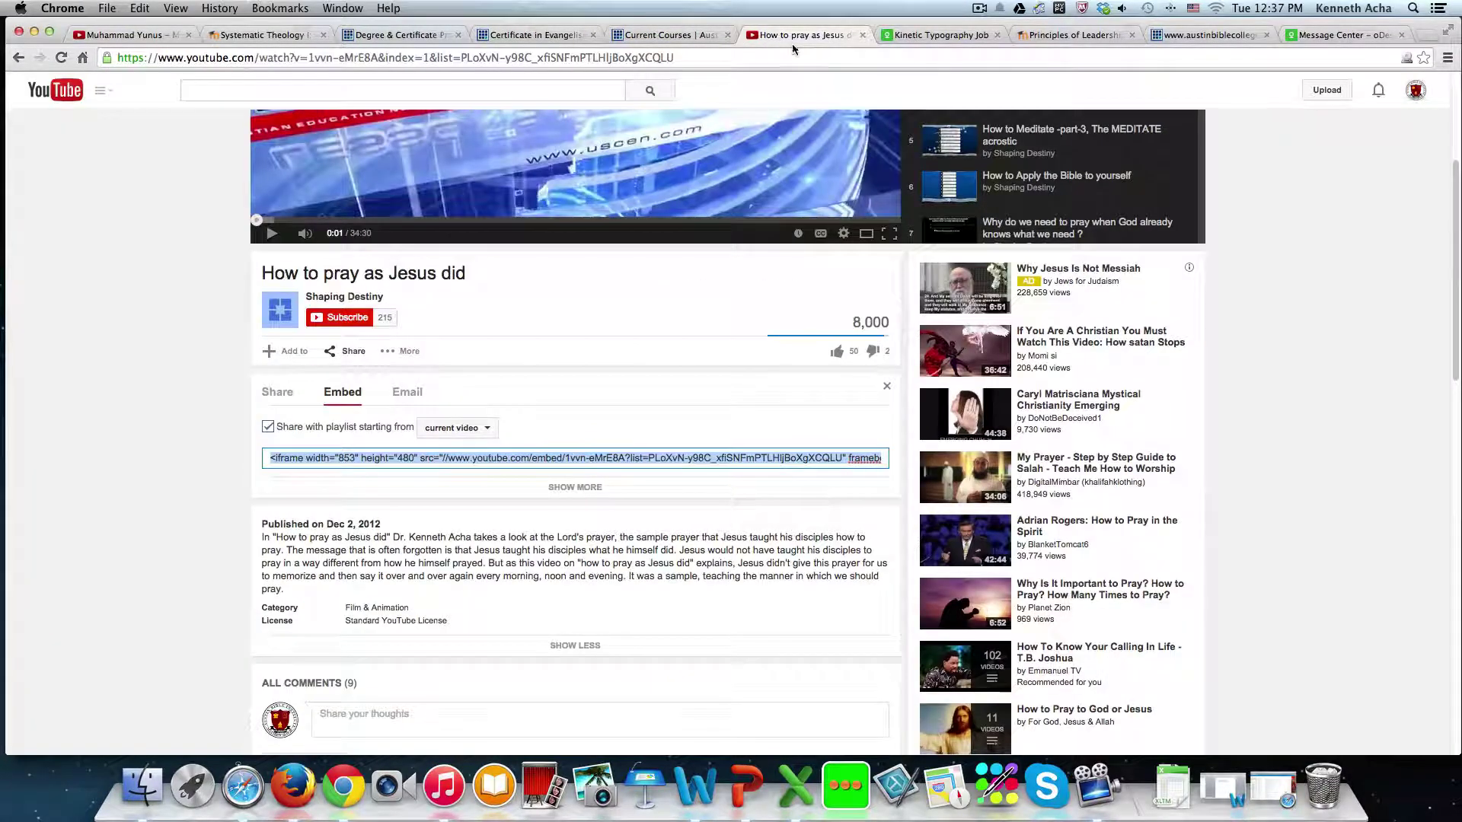
{"action": "left_click", "coordinate": [1182, 38]}
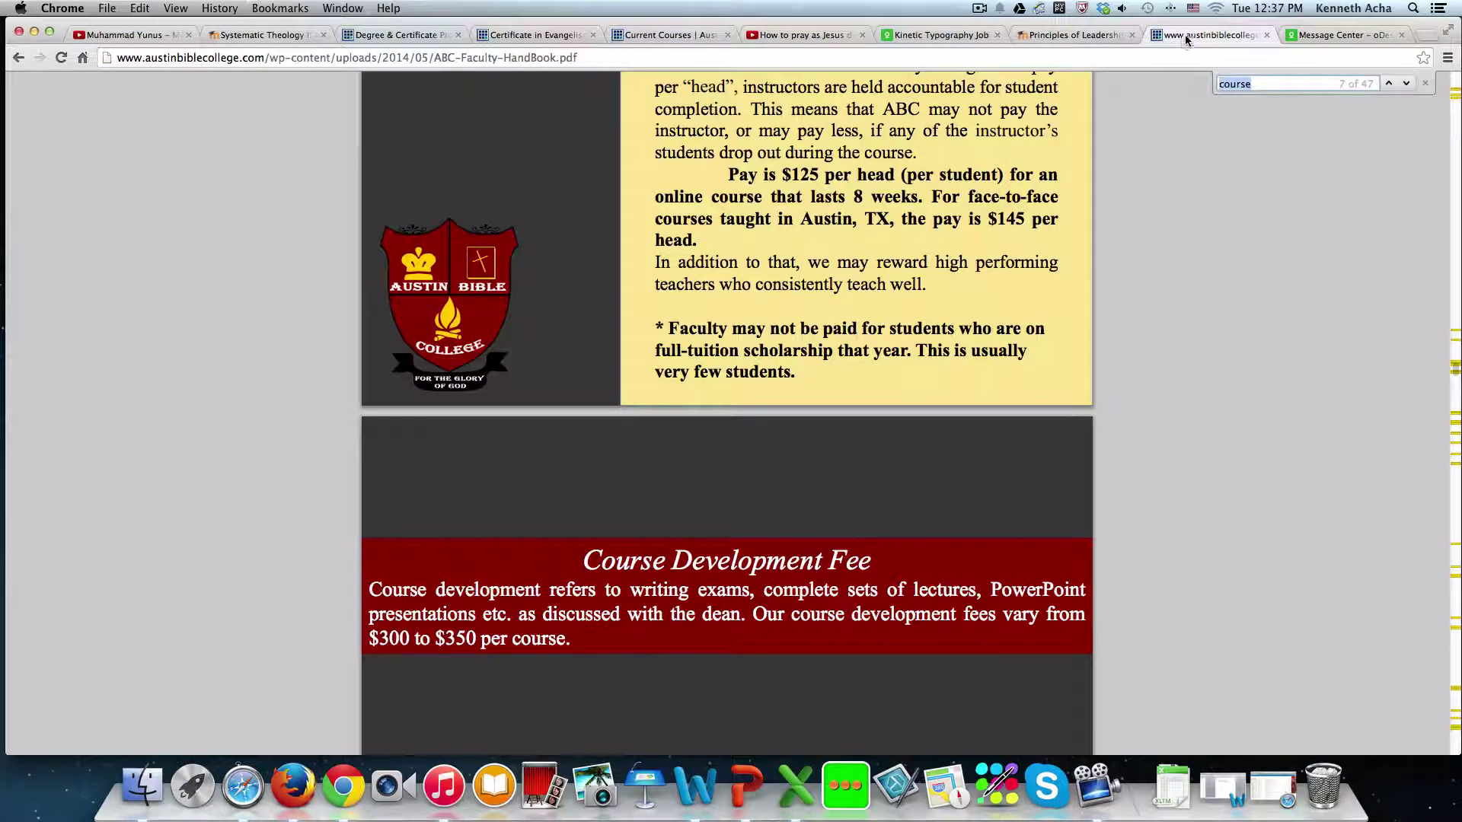
{"action": "left_click", "coordinate": [1266, 35]}
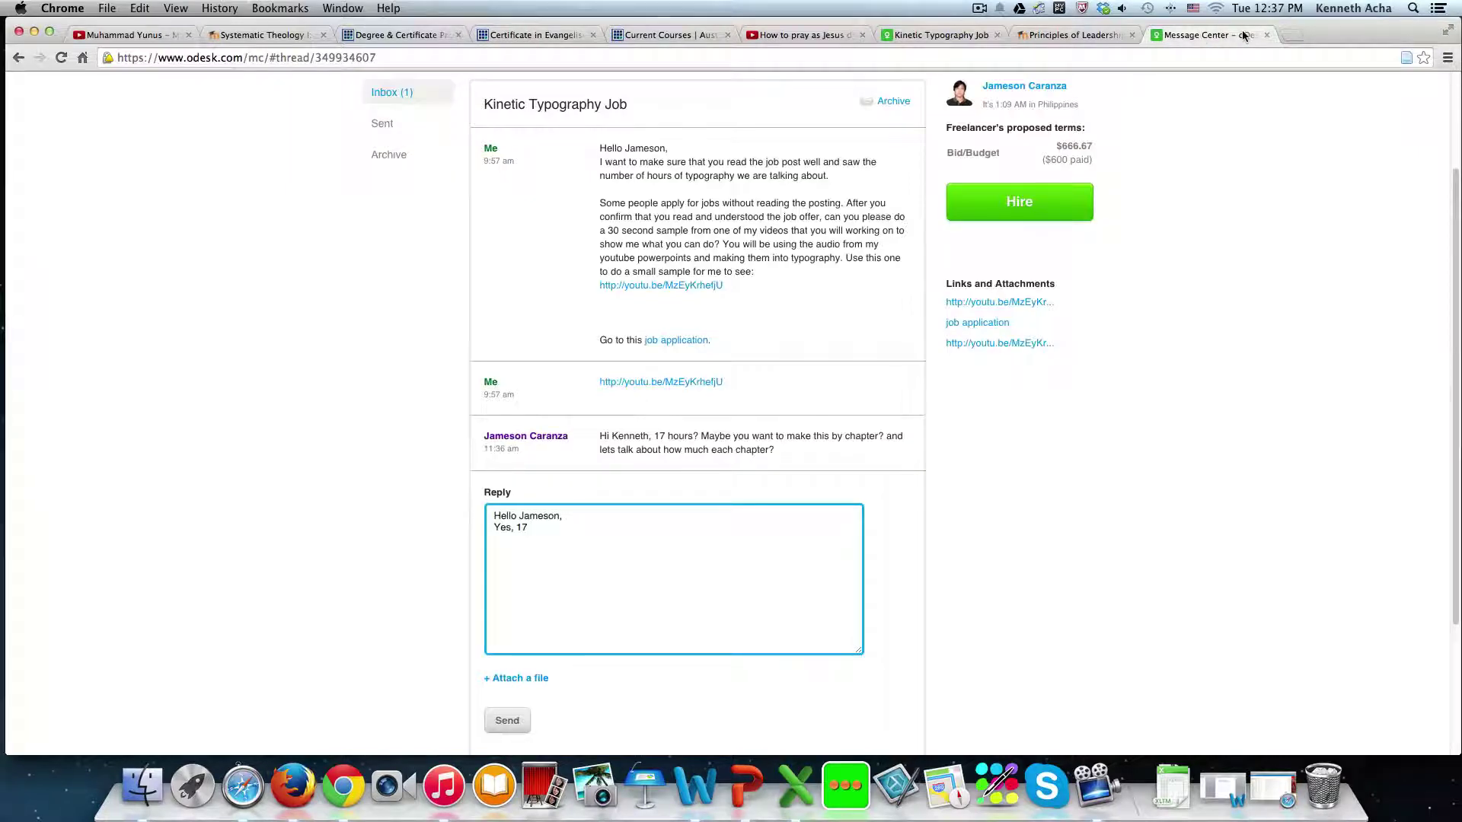
- Paste the YouTube embed code on the second line of the Character is good HTML source and apply it
{"action": "left_click", "coordinate": [1077, 35]}
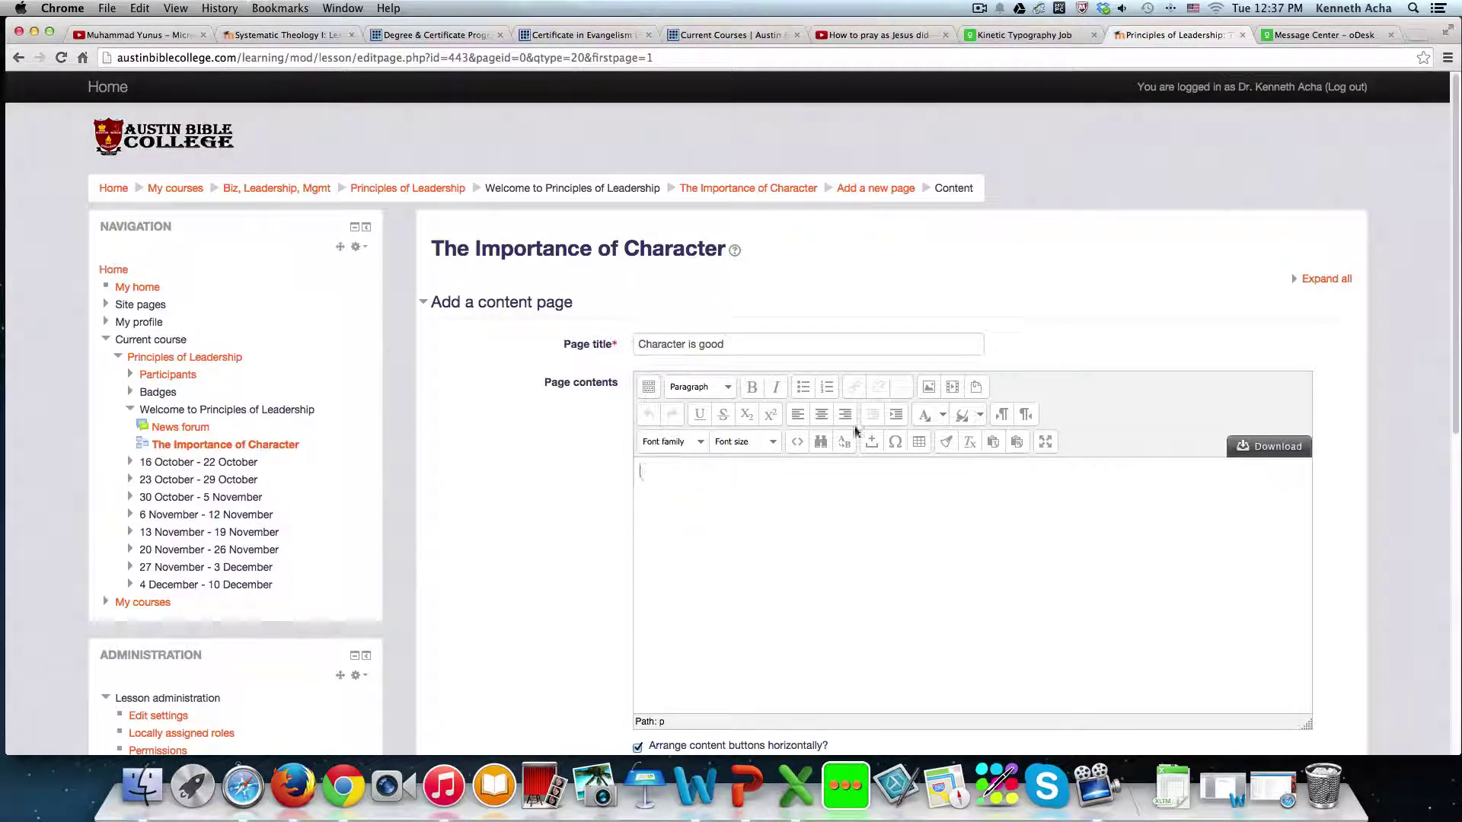
{"action": "left_click", "coordinate": [796, 445]}
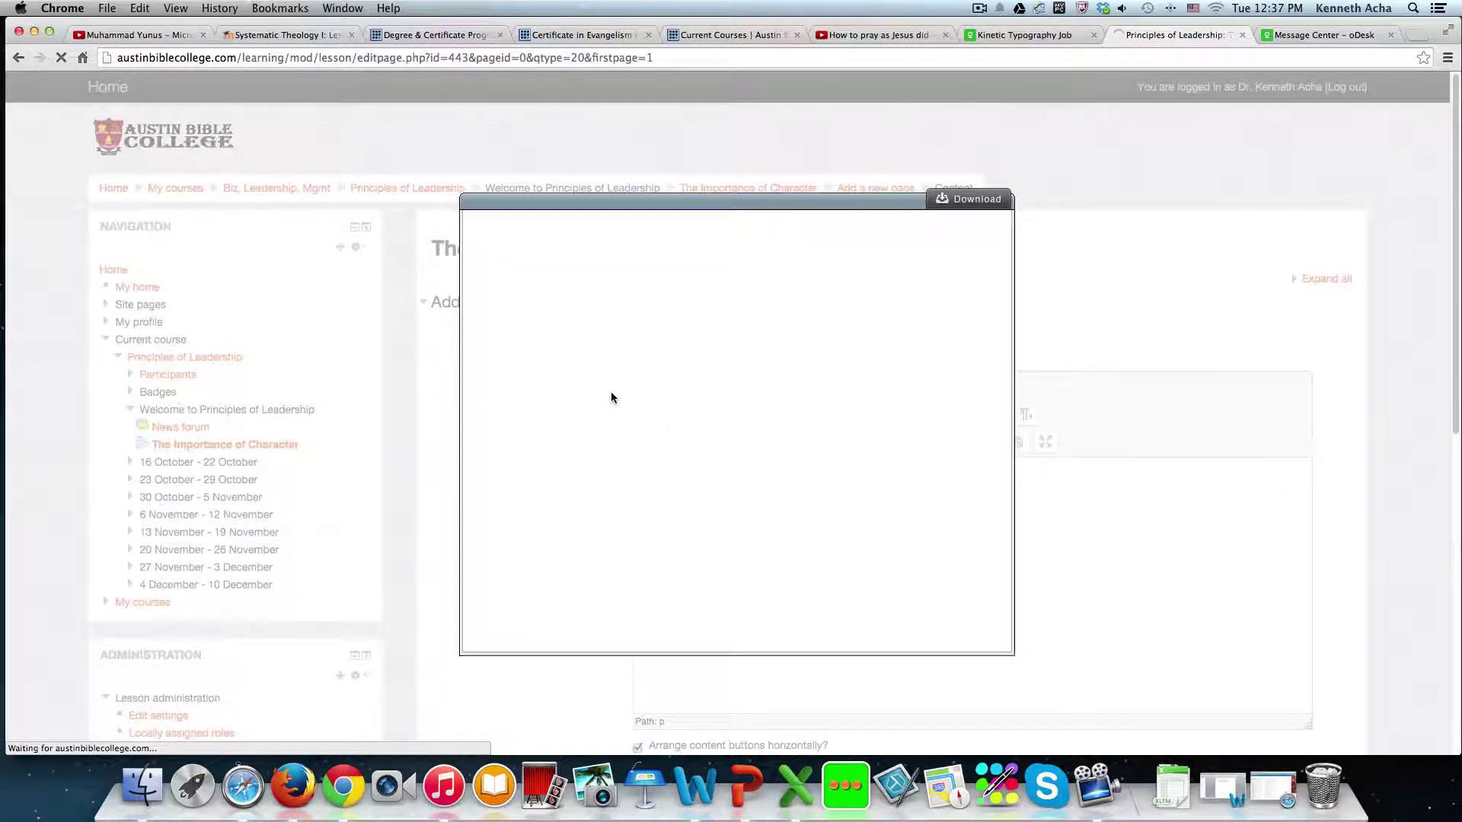
{"action": "left_click", "coordinate": [967, 634]}
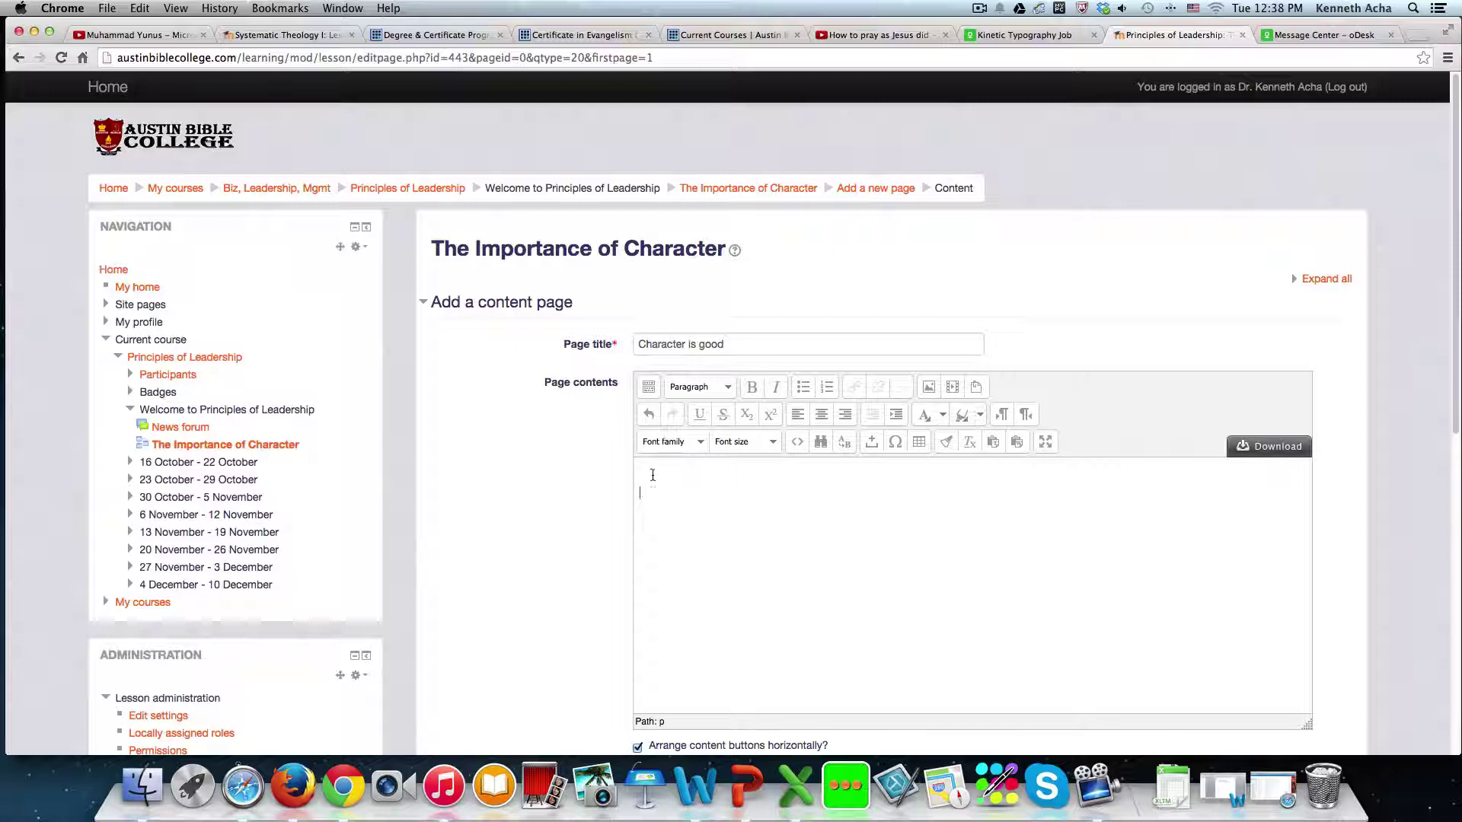
{"action": "left_click", "coordinate": [797, 441]}
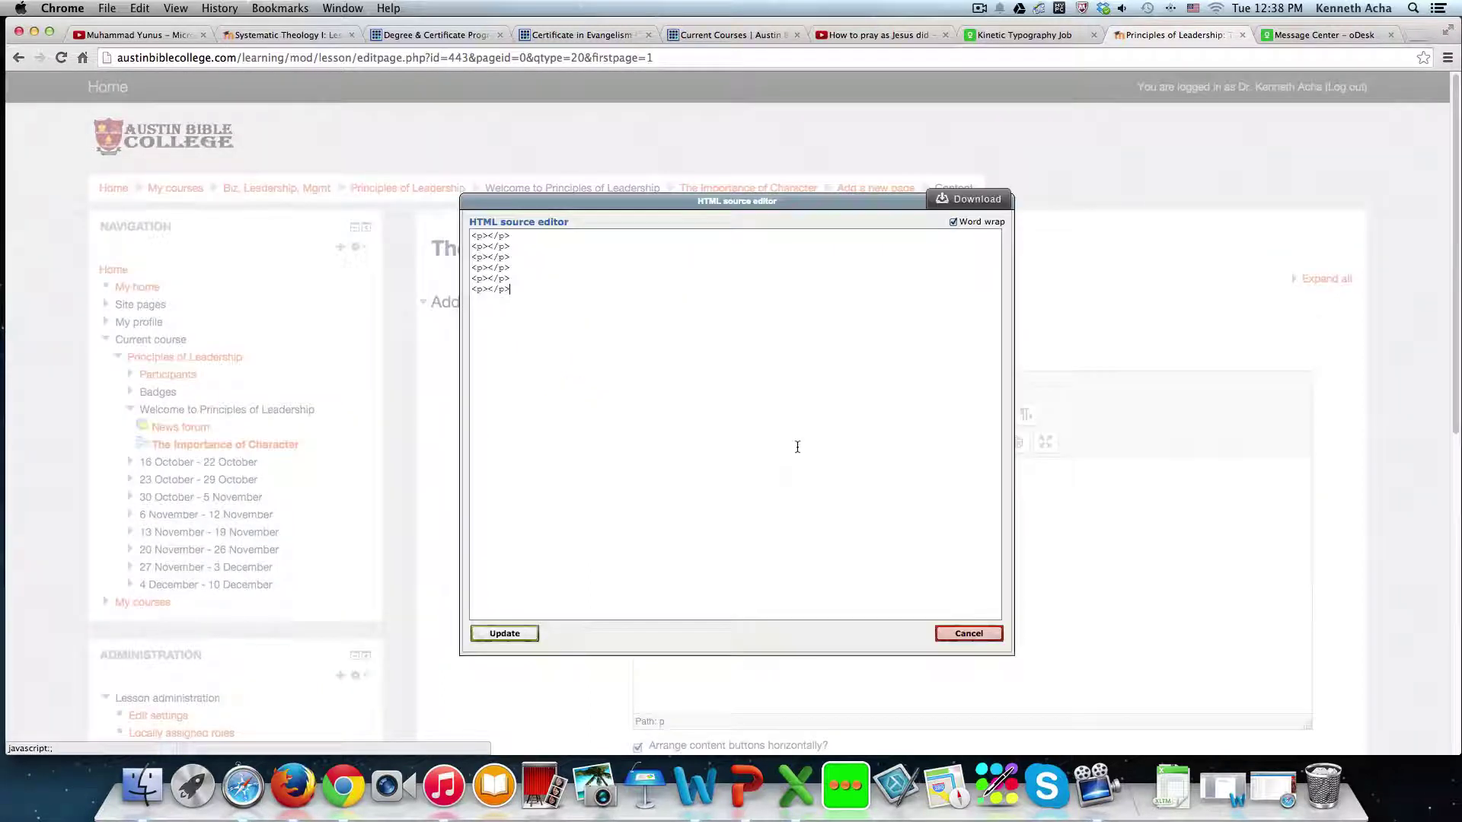
{"action": "left_click", "coordinate": [488, 245]}
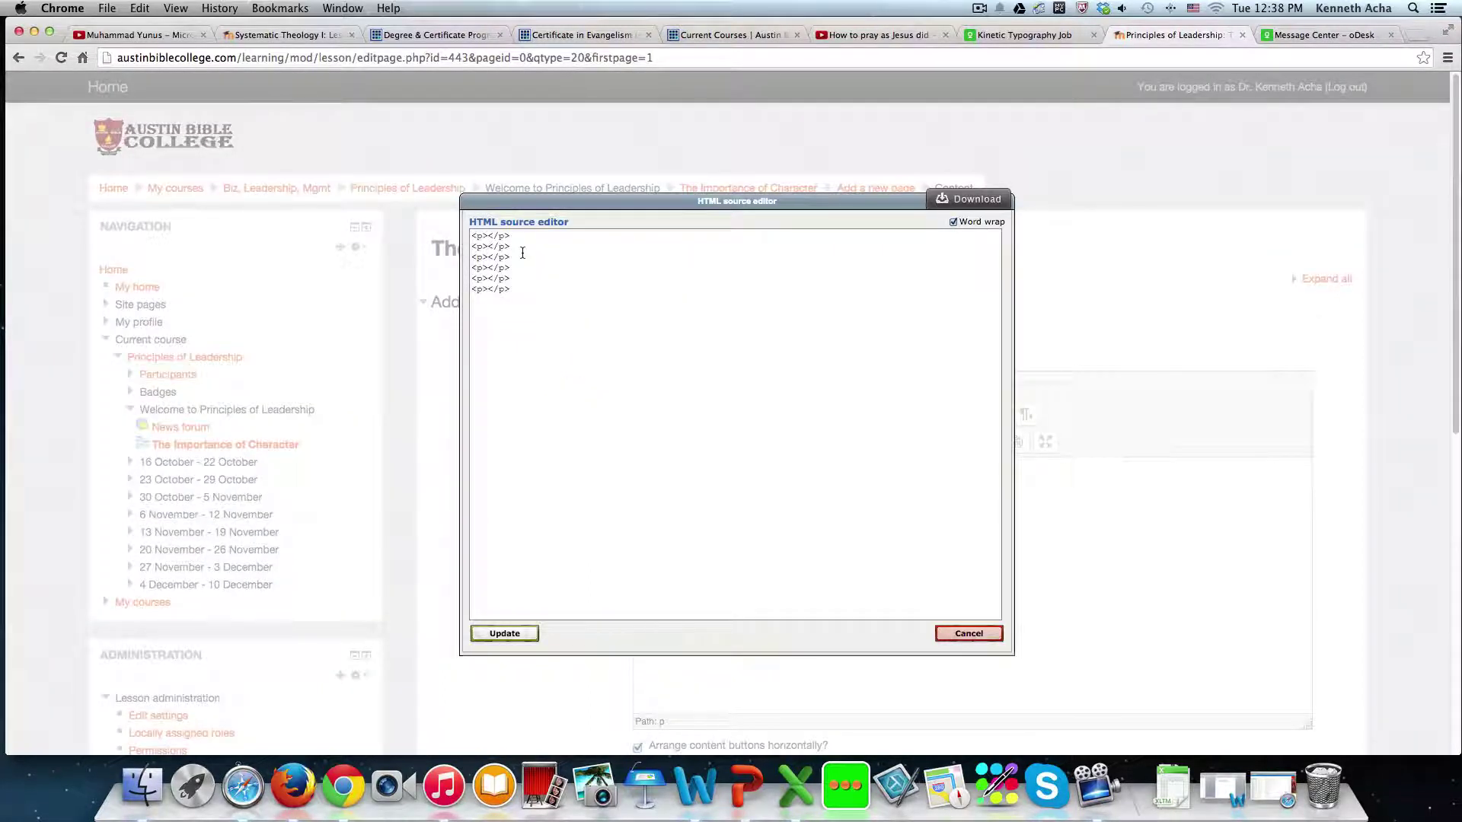
{"action": "key", "text": "super+v"}
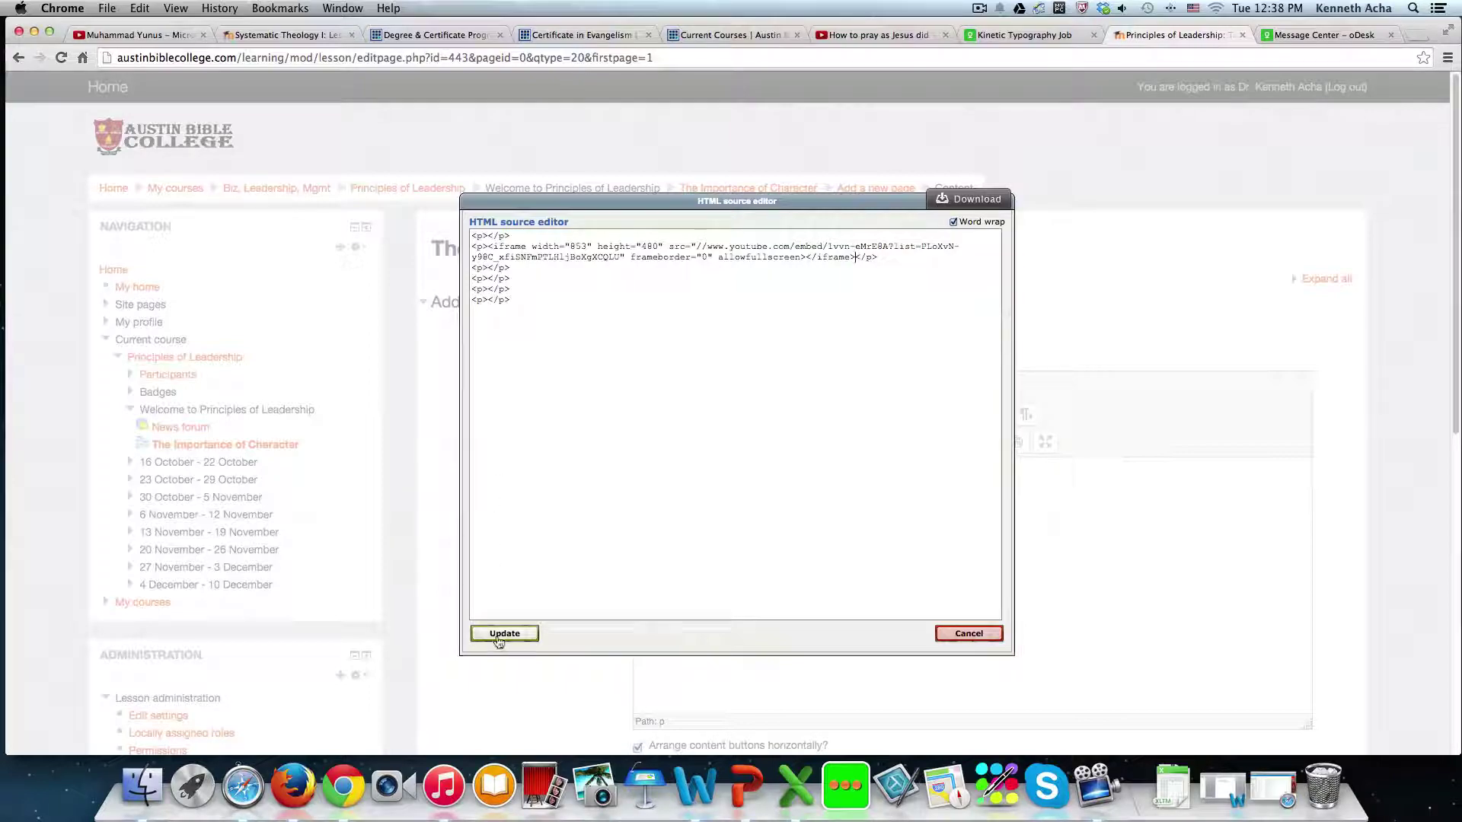
{"action": "left_click", "coordinate": [504, 633]}
- Place the cursor at the top of the Character is good contents, above the embedded video
{"action": "scroll", "coordinate": [1022, 309], "scroll_direction": "down", "scroll_amount": 4}
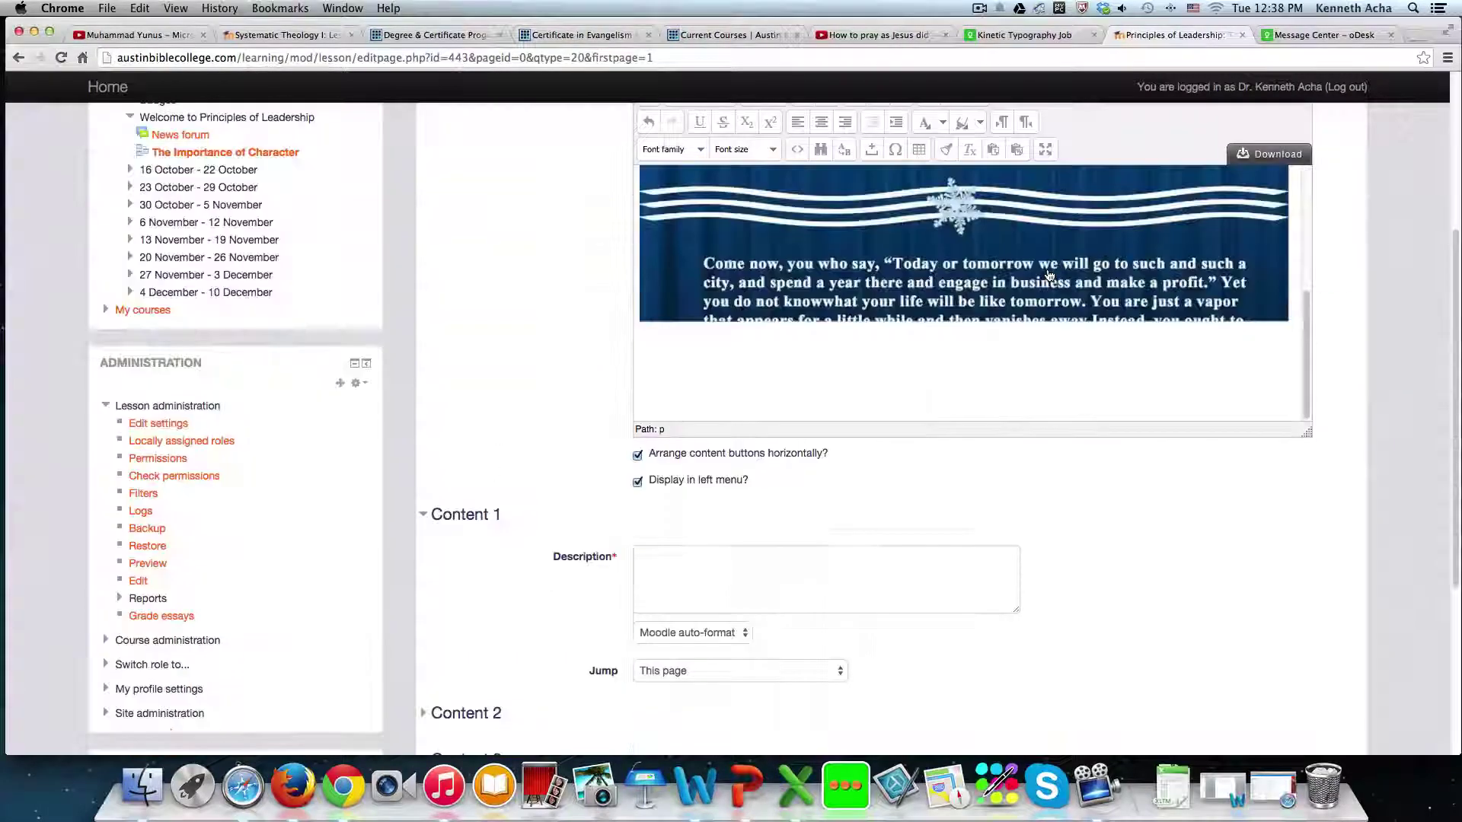
{"action": "scroll", "coordinate": [1022, 309], "scroll_direction": "down", "scroll_amount": 4}
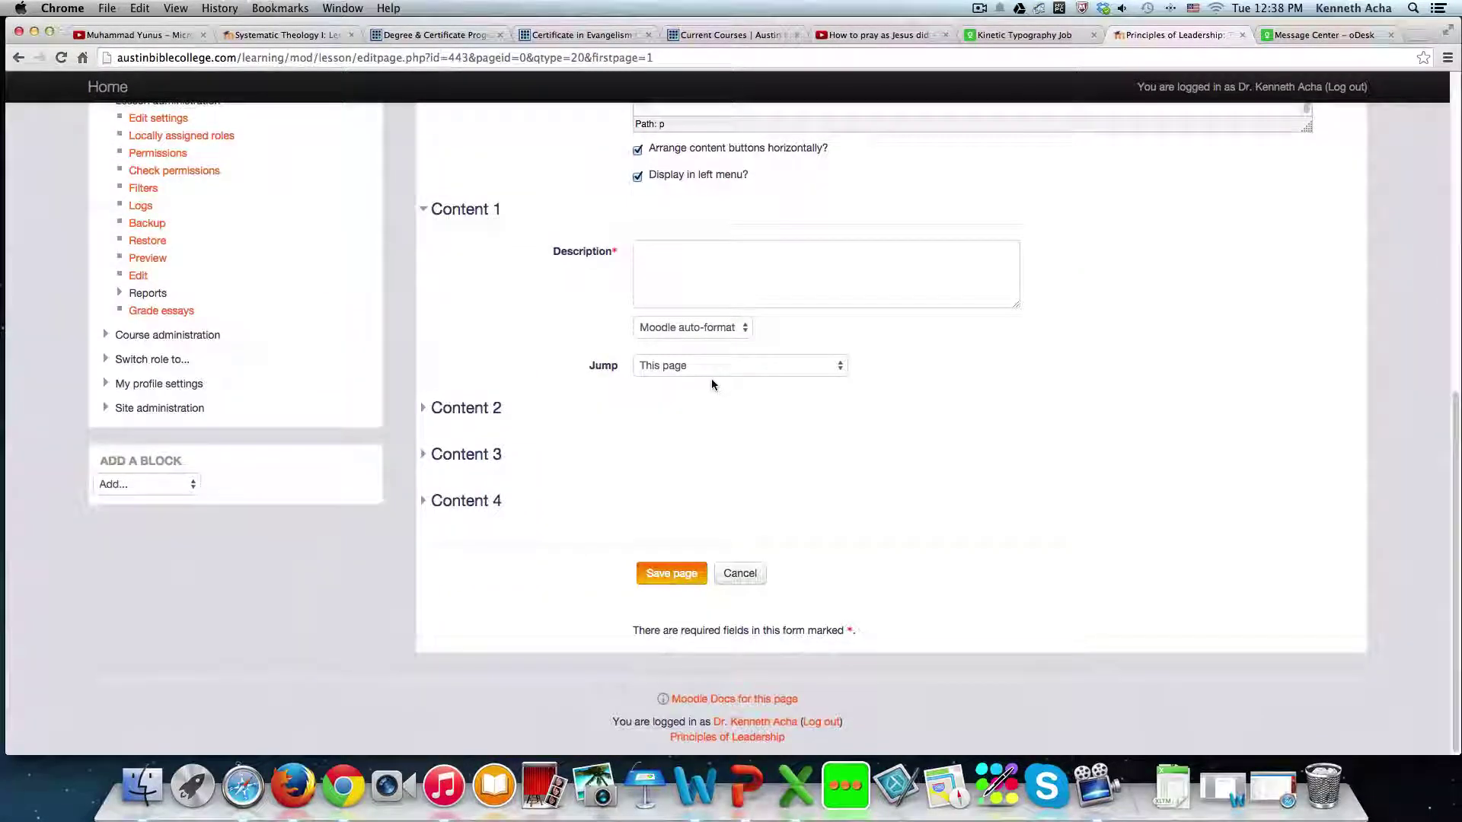
{"action": "scroll", "coordinate": [708, 380], "scroll_direction": "up", "scroll_amount": 4}
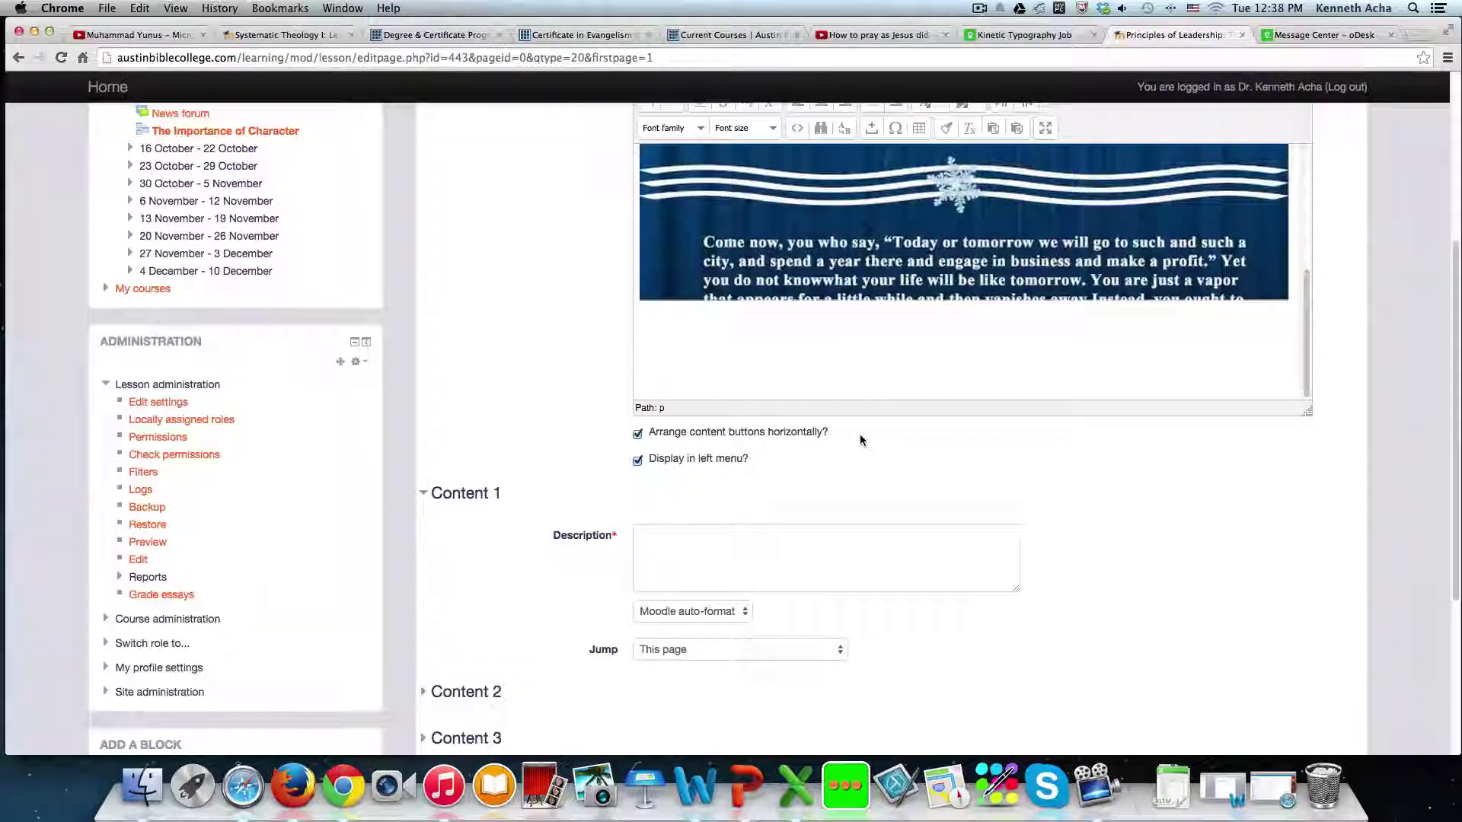
{"action": "scroll", "coordinate": [860, 438], "scroll_direction": "down", "scroll_amount": 4}
{"action": "scroll", "coordinate": [860, 438], "scroll_direction": "up", "scroll_amount": 8}
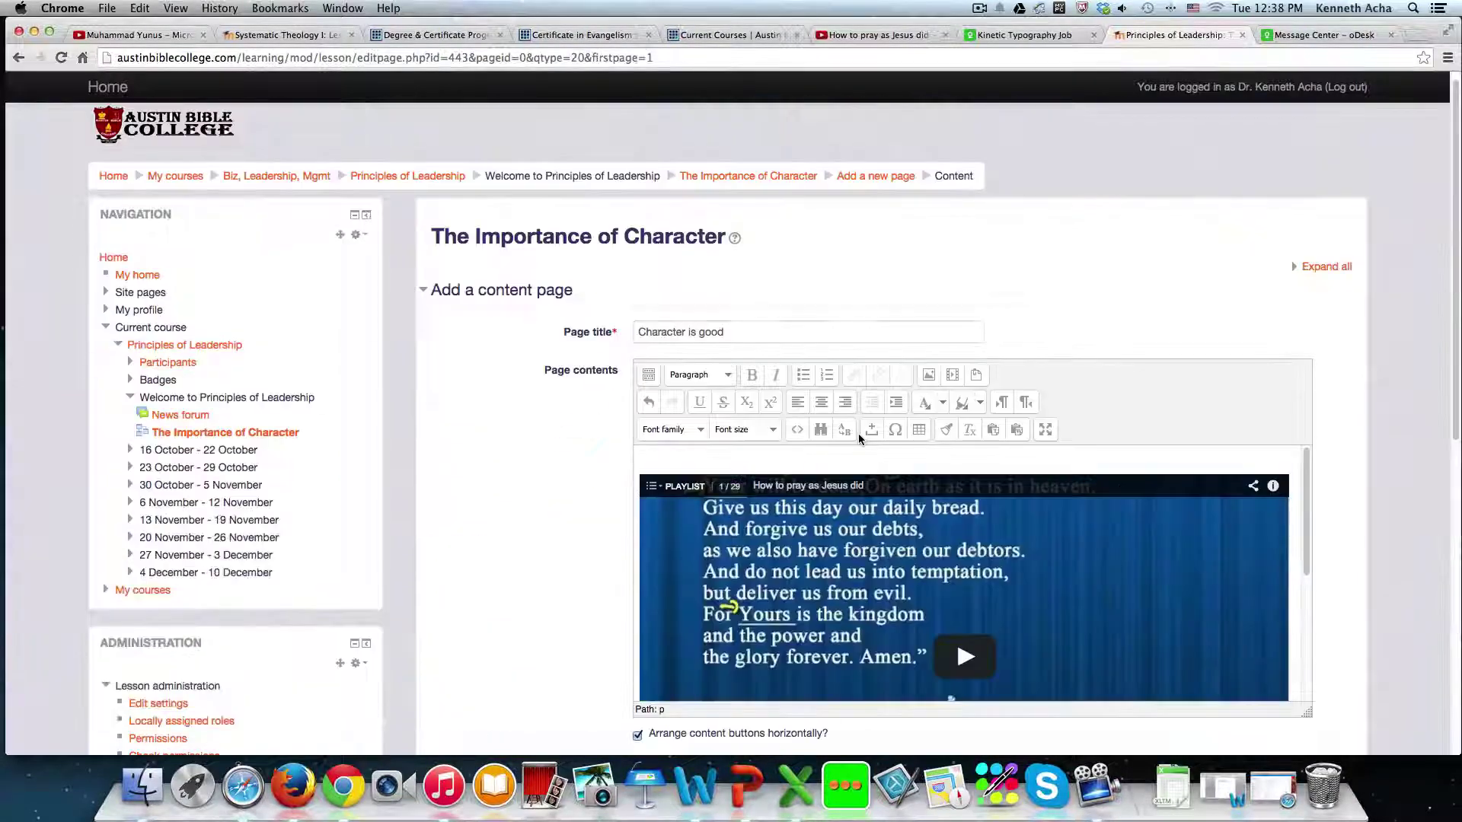
{"action": "scroll", "coordinate": [859, 433], "scroll_direction": "down", "scroll_amount": 1}
{"action": "left_click", "coordinate": [723, 431]}
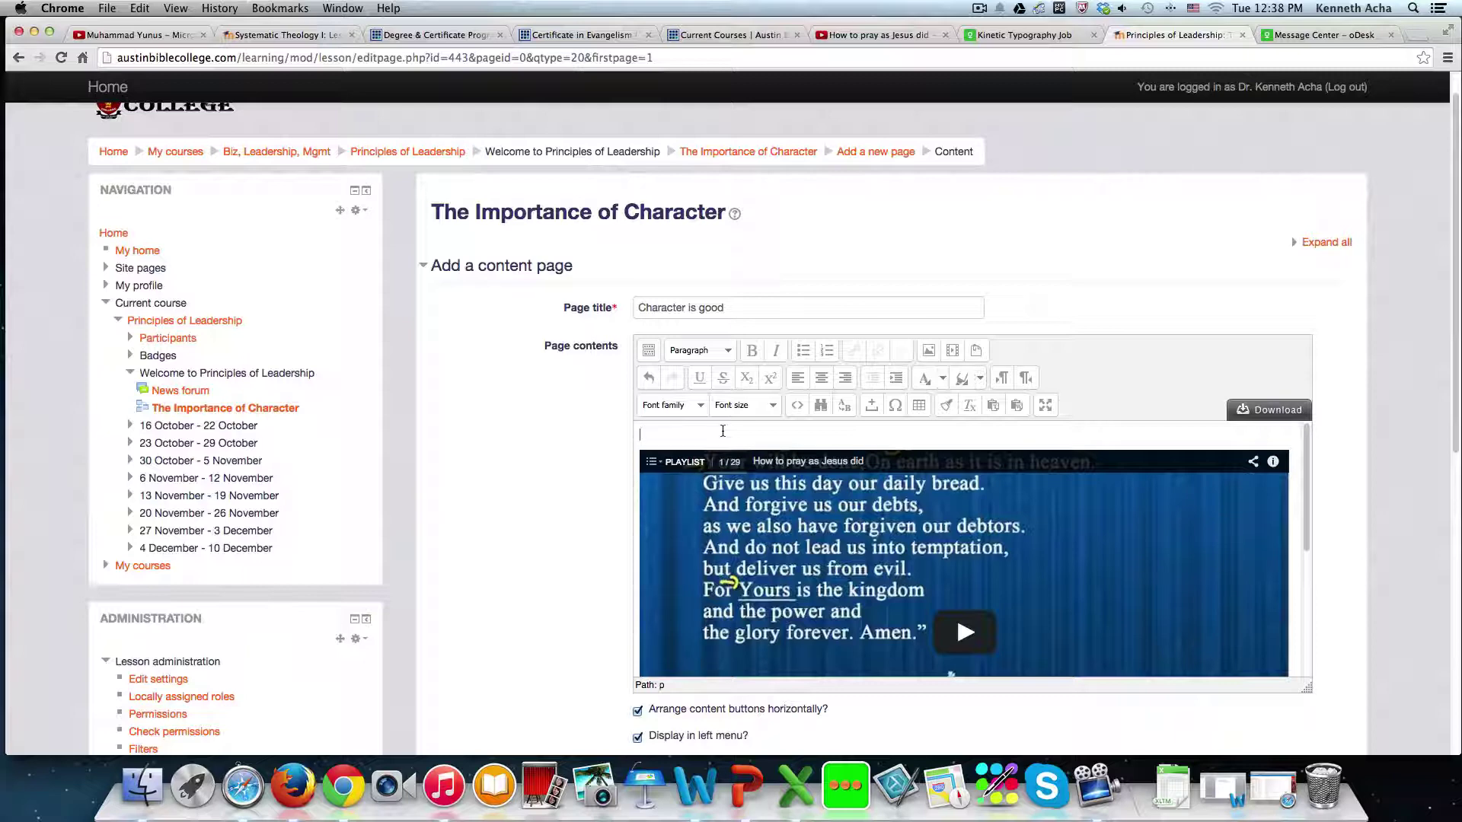
- Copy the first message's text from the oDesk Kinetic Typography Job conversation
{"action": "left_click", "coordinate": [1325, 35]}
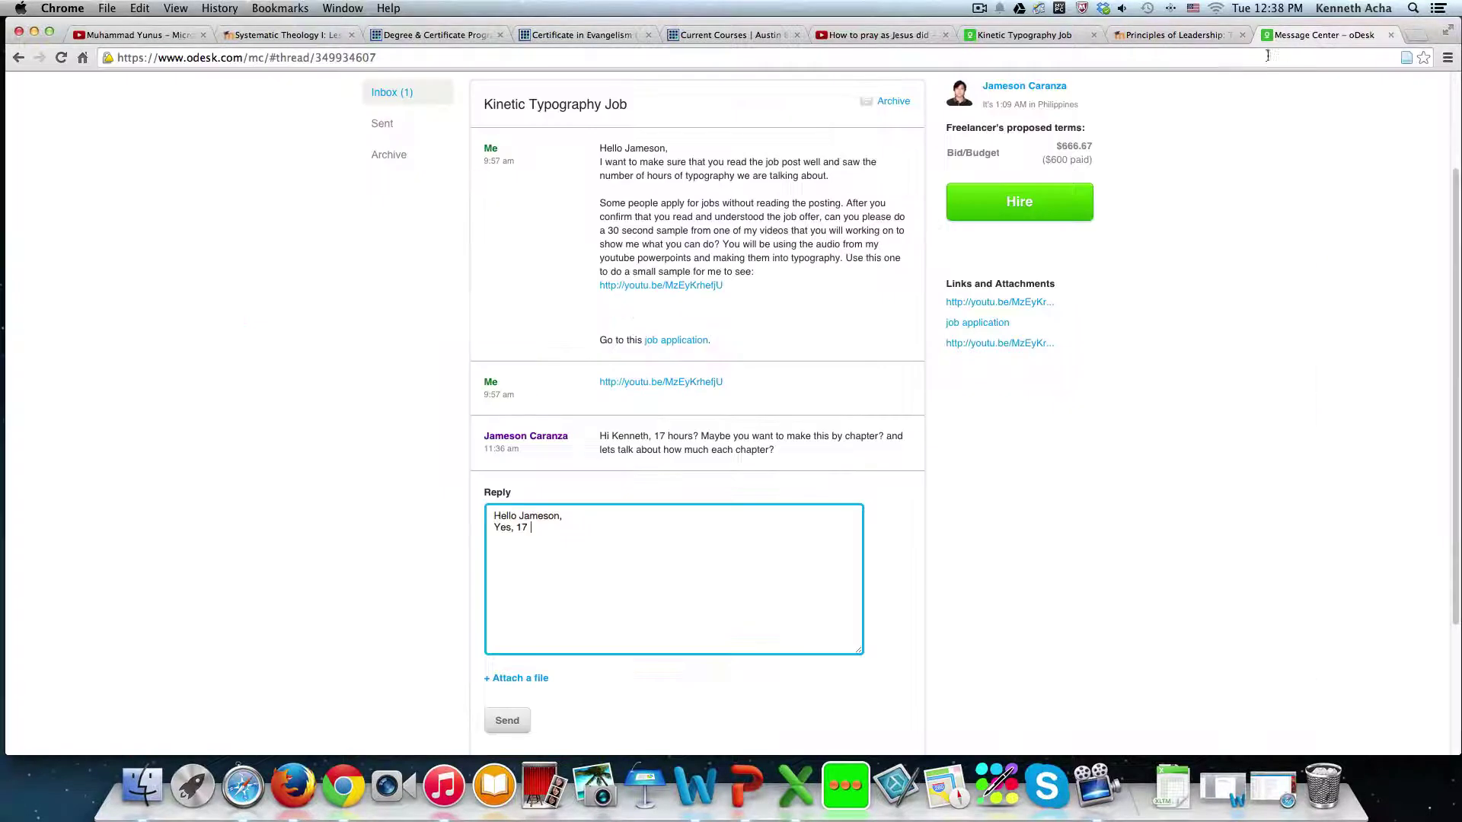
{"action": "left_click_drag", "start_coordinate": [601, 148], "coordinate": [820, 268]}
{"action": "right_click", "coordinate": [743, 228]}
{"action": "left_click", "coordinate": [769, 236]}
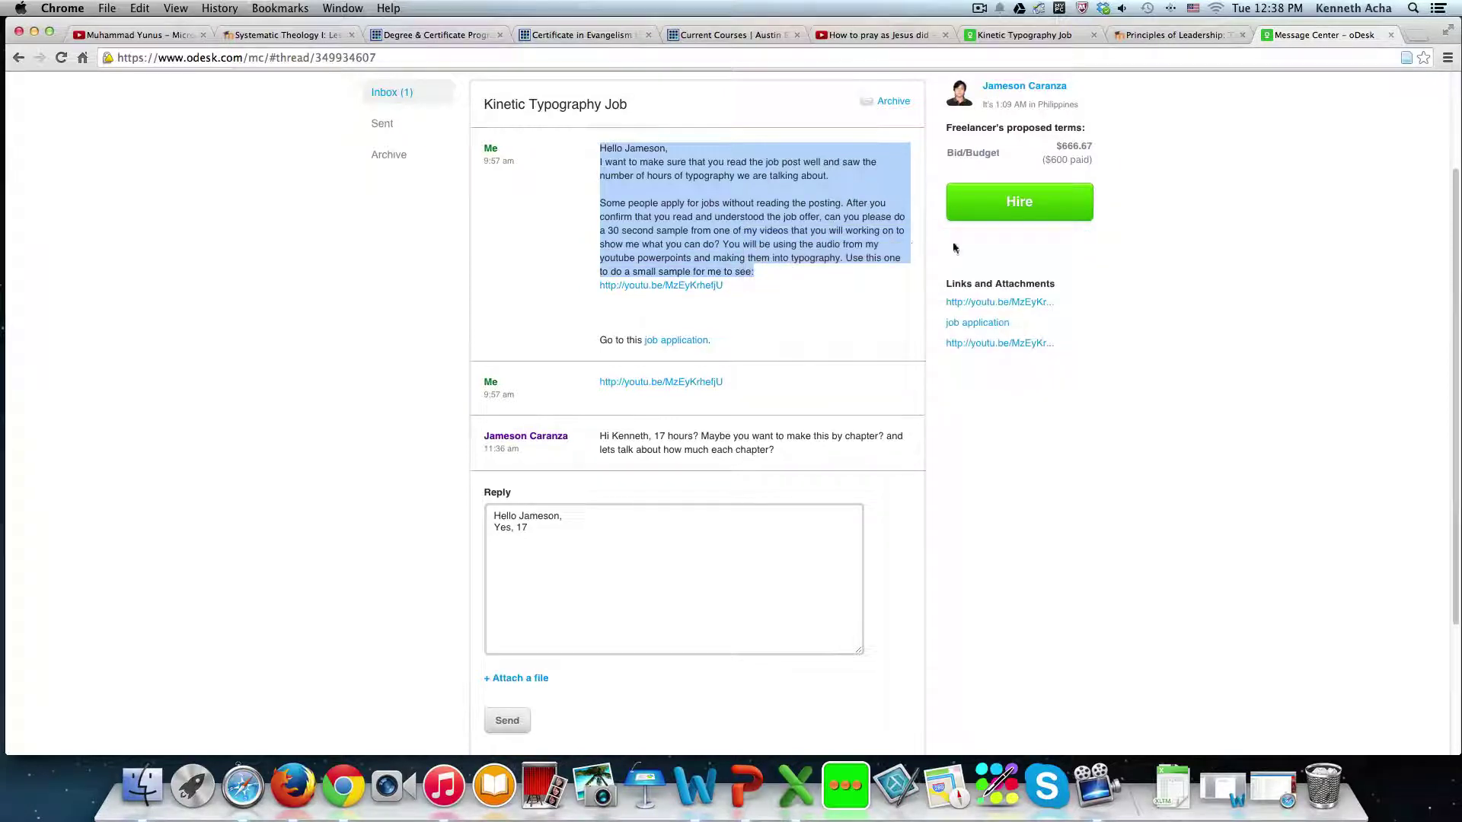
- Paste the job message above the video, then move to the Content 1 Description box
{"action": "left_click", "coordinate": [1169, 35]}
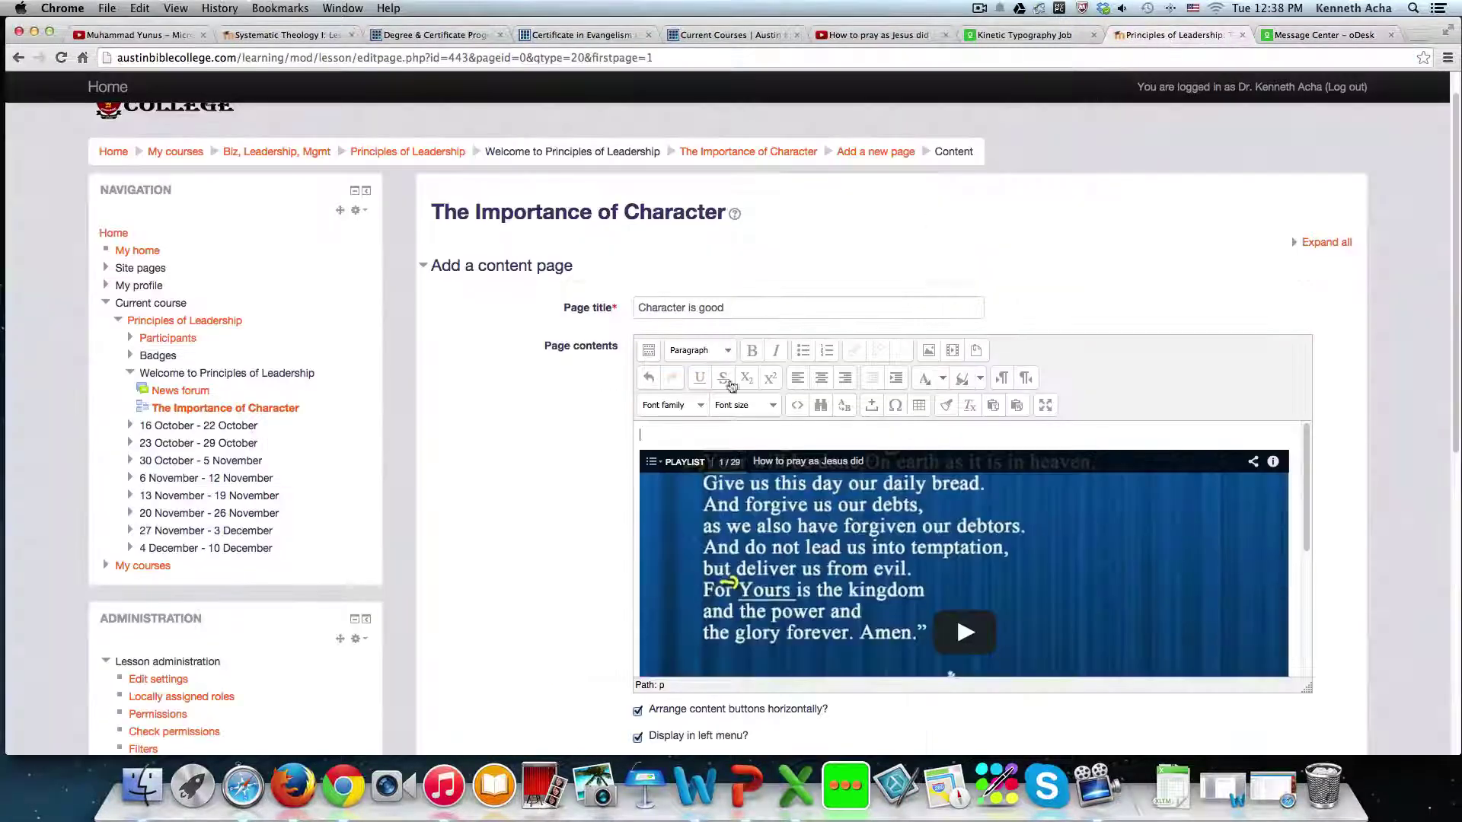
{"action": "key", "text": "super+v"}
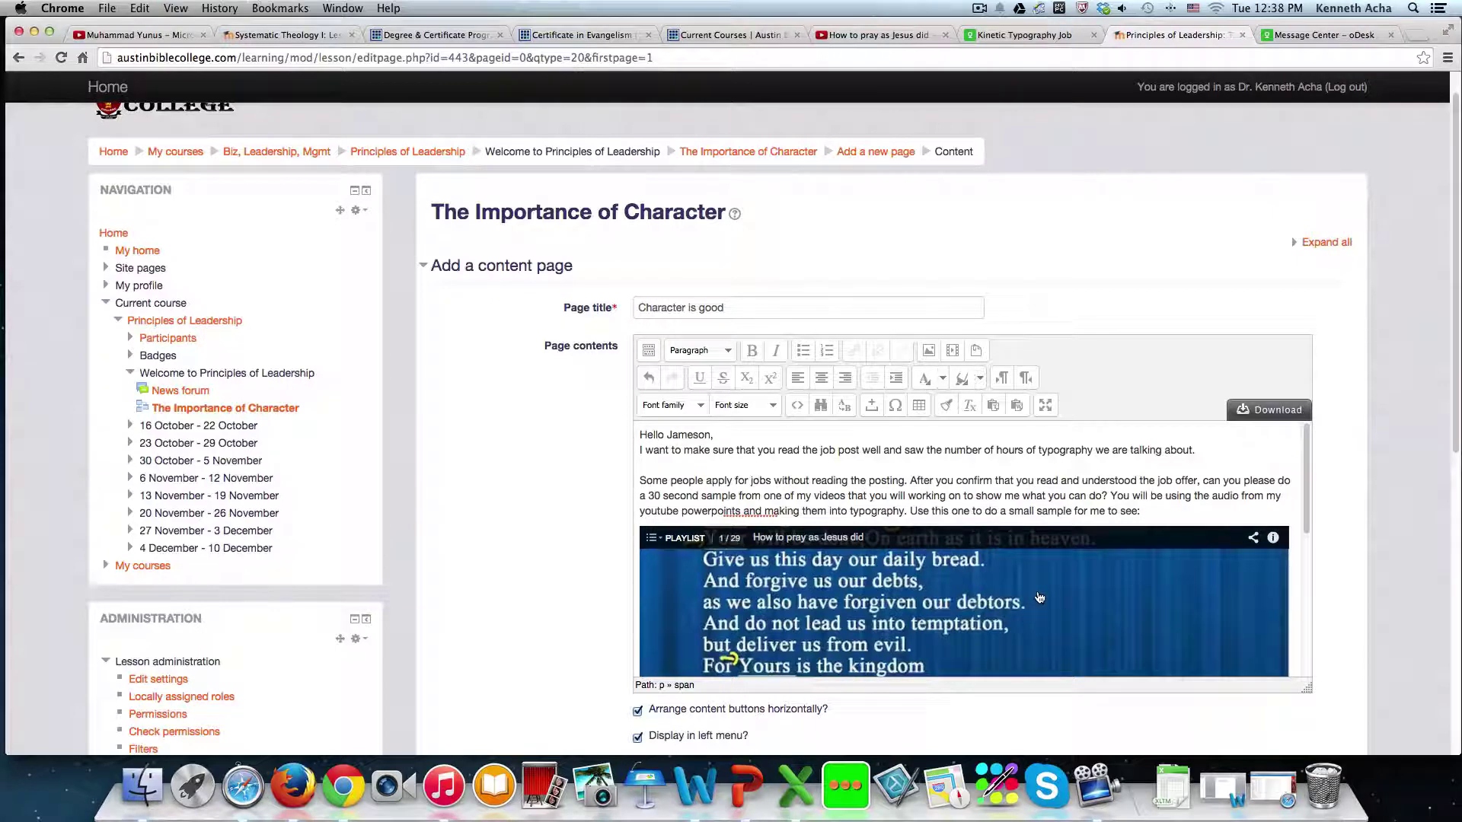
{"action": "scroll", "coordinate": [948, 507], "scroll_direction": "down", "scroll_amount": 5}
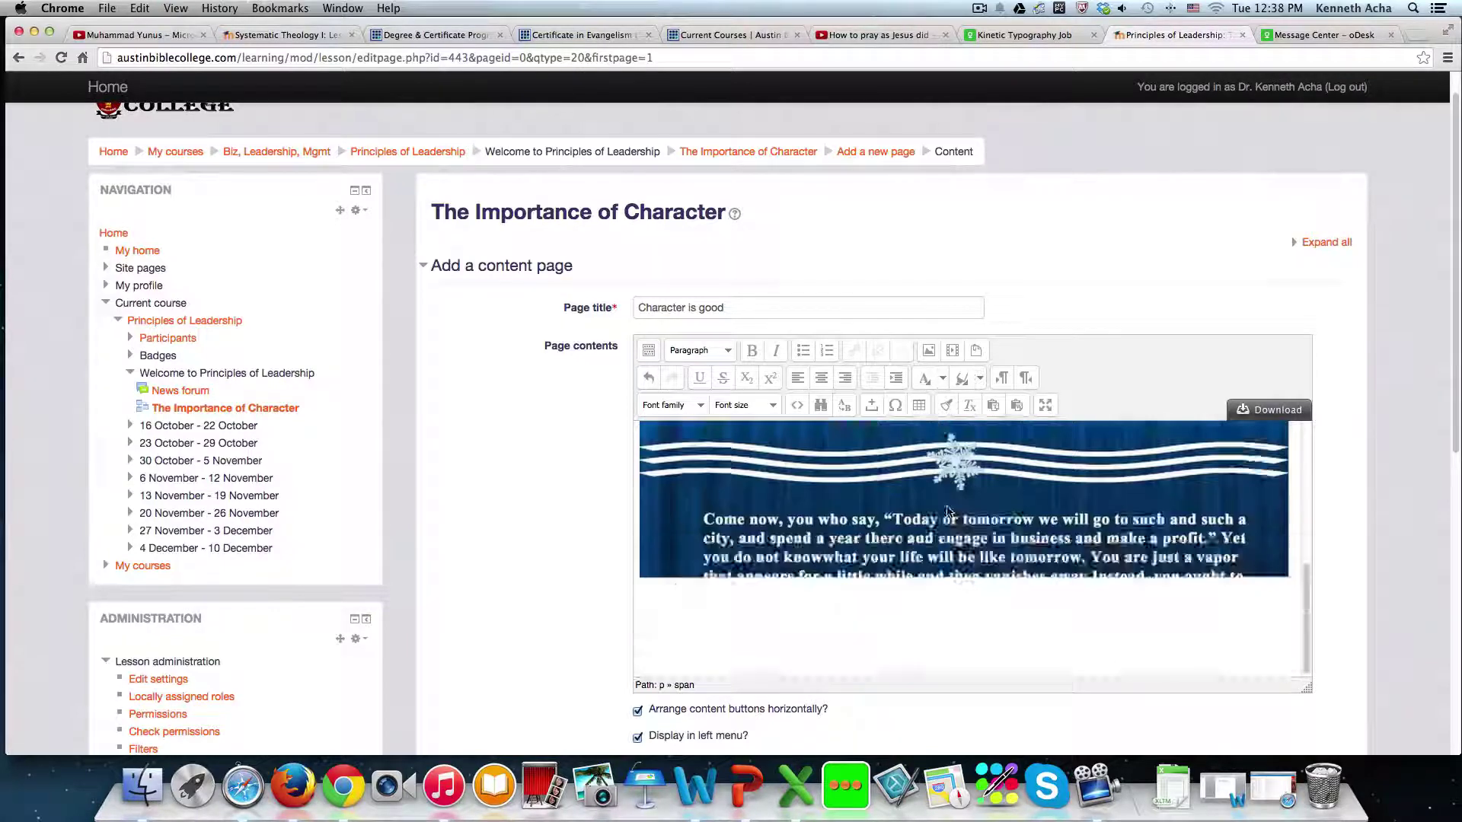
{"action": "scroll", "coordinate": [948, 511], "scroll_direction": "down", "scroll_amount": 6}
{"action": "left_click", "coordinate": [656, 336]}
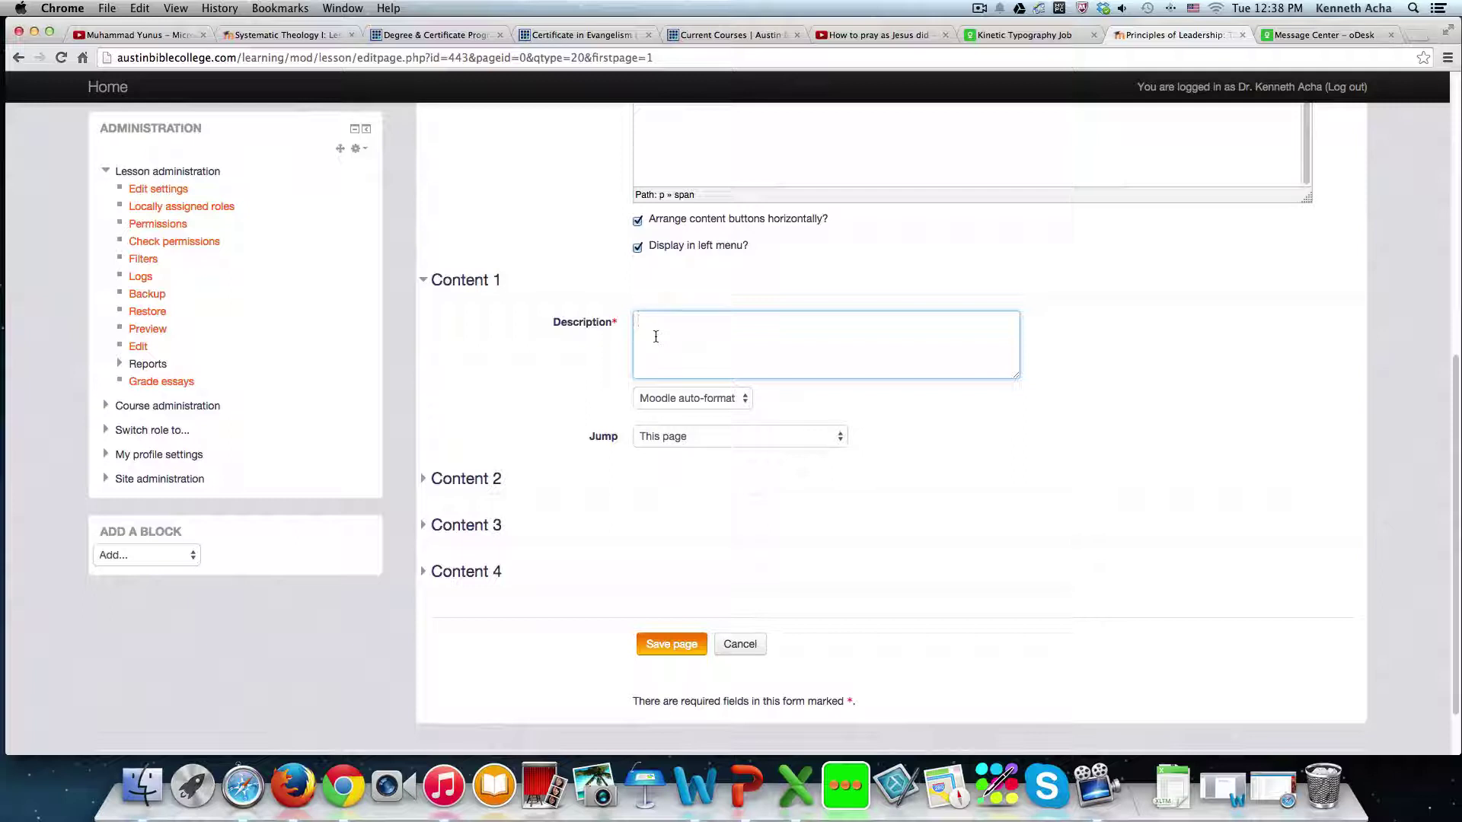
- Label Content 1 'Next Lesson' with Jump set to Next page, and save Character is good
{"action": "type", "text": "Next Lesson"}
{"action": "left_click", "coordinate": [838, 436]}
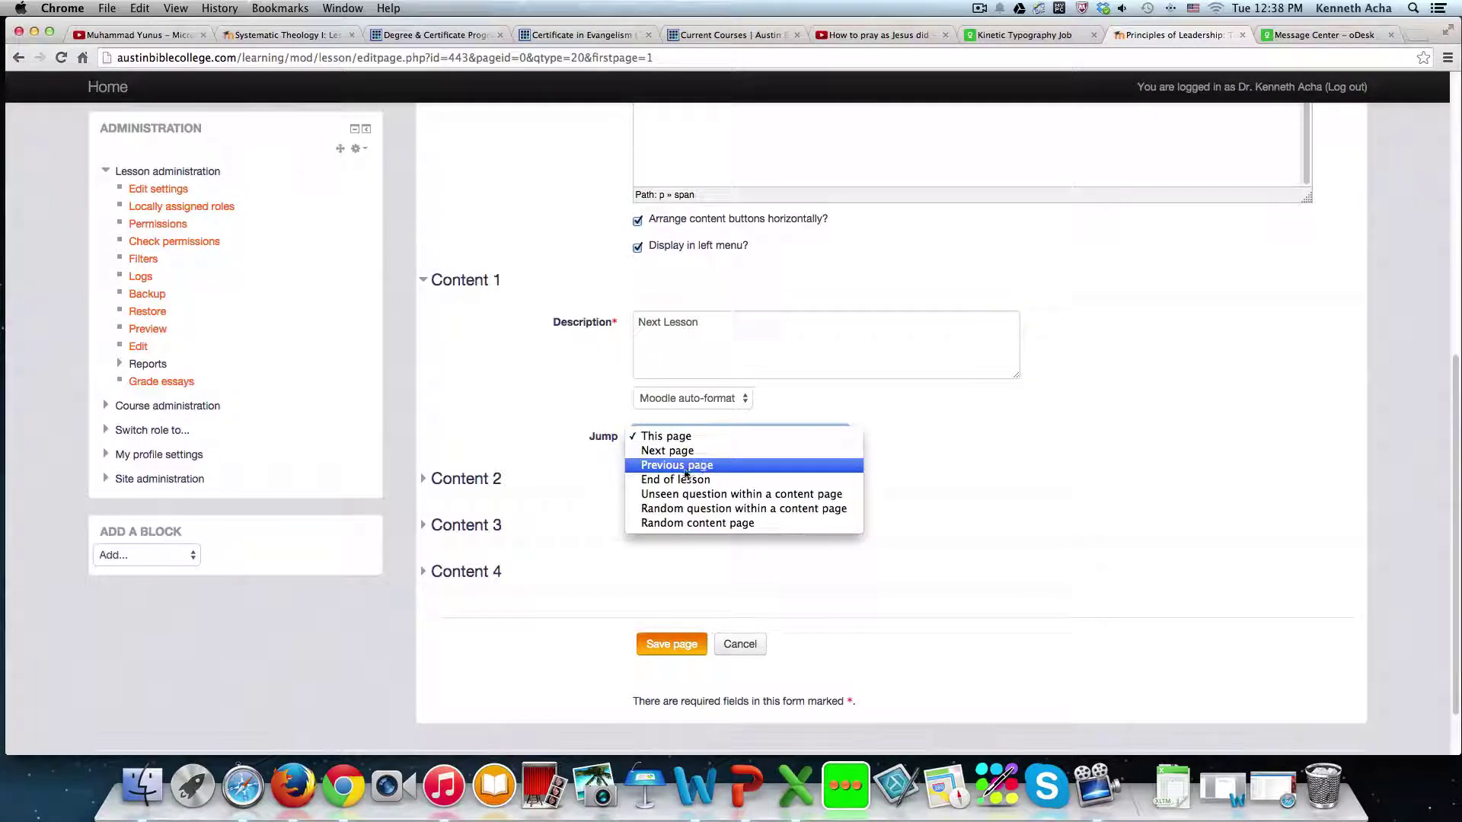
{"action": "left_click", "coordinate": [669, 451]}
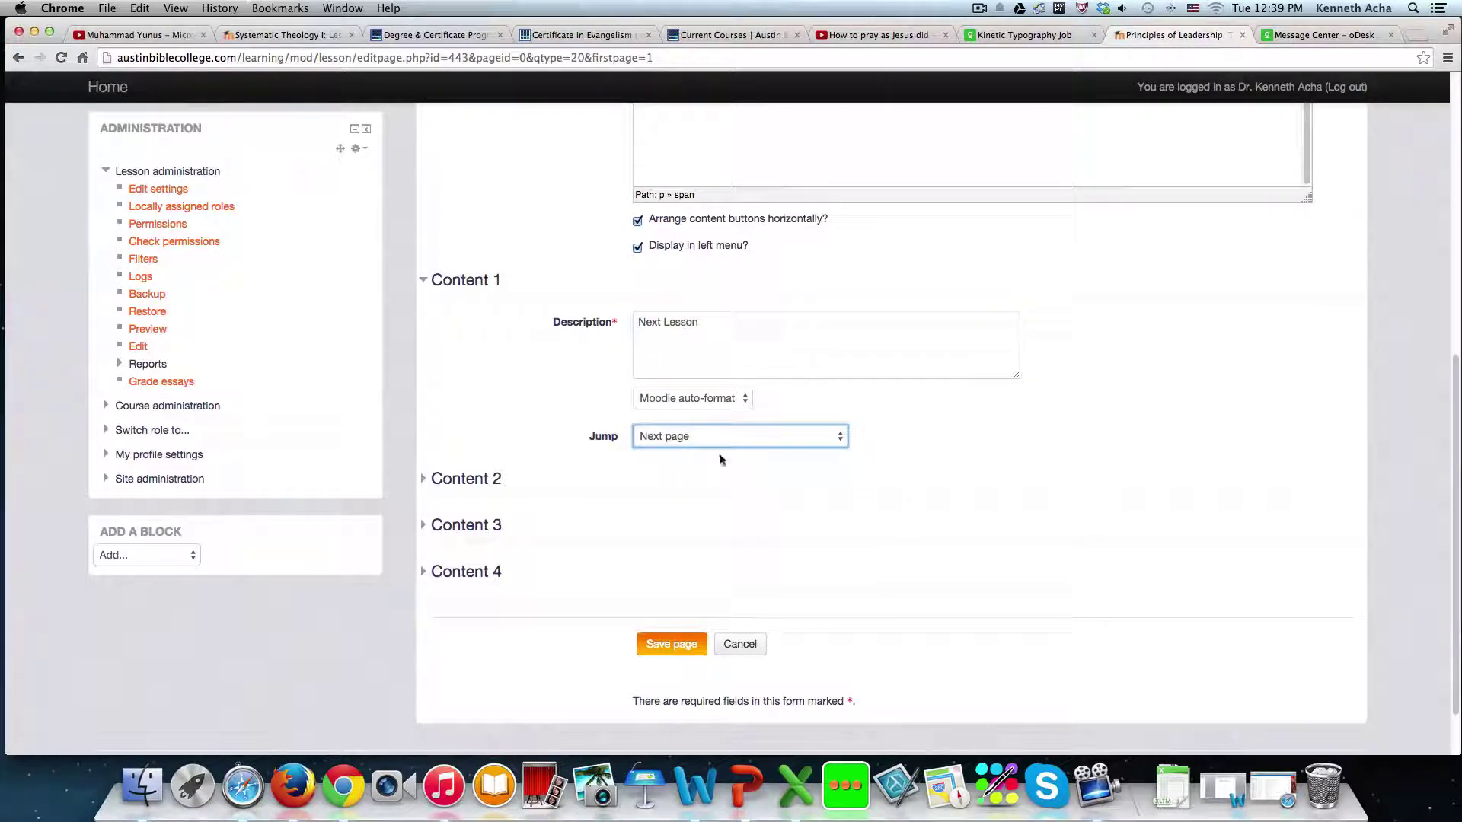
{"action": "left_click", "coordinate": [661, 324]}
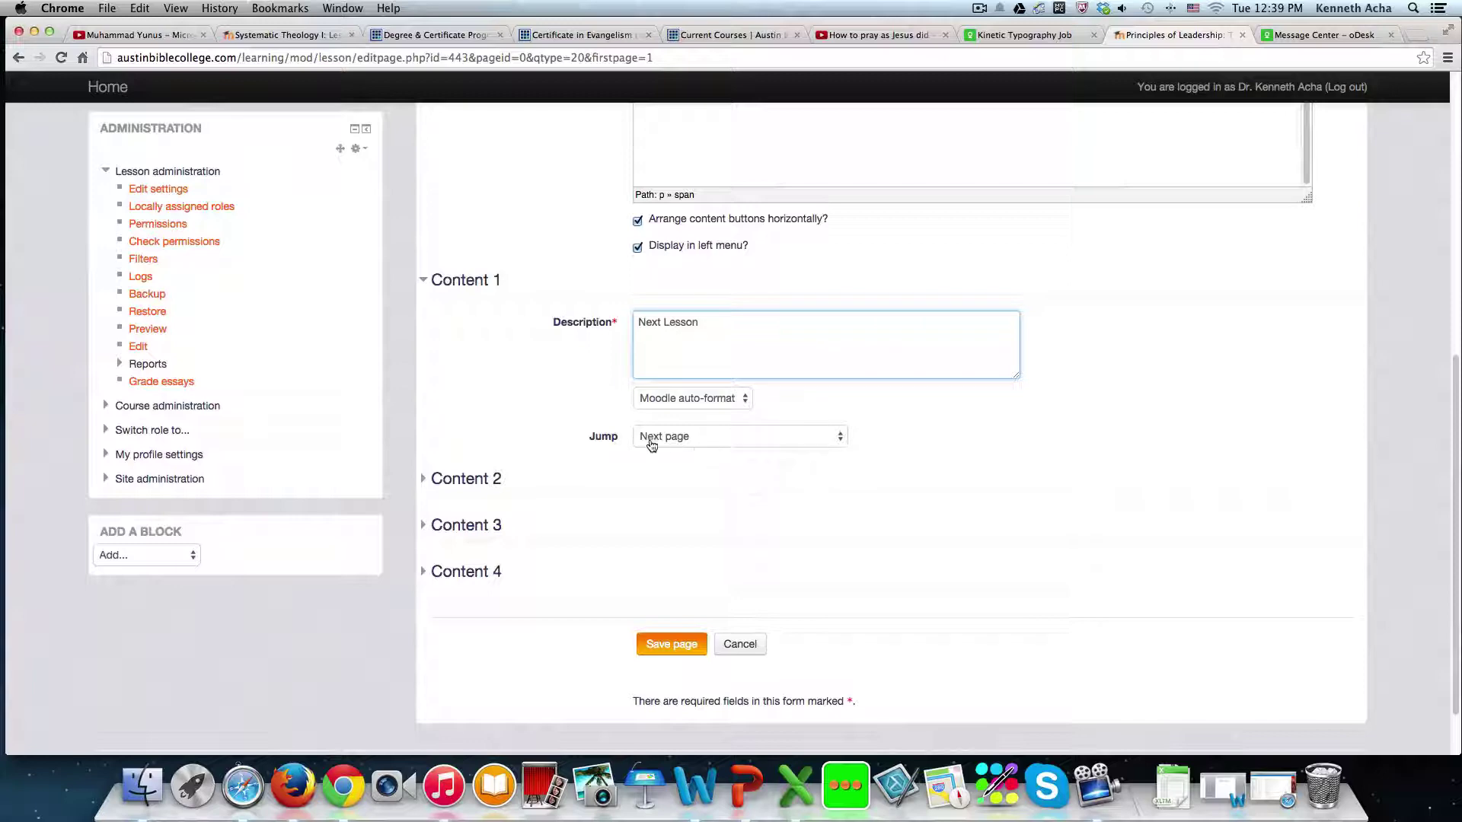
{"action": "scroll", "coordinate": [654, 427], "scroll_direction": "up", "scroll_amount": 10}
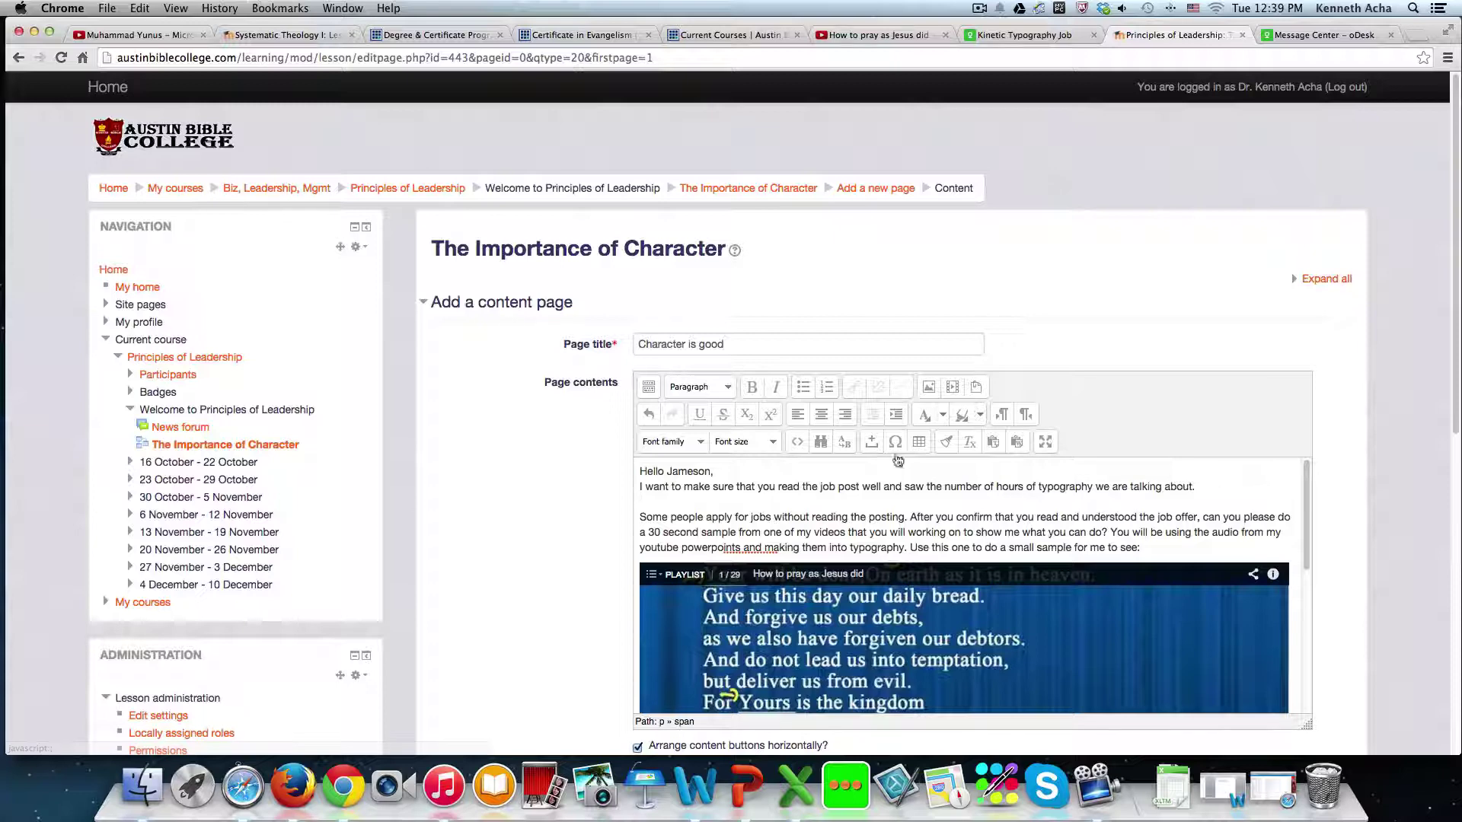
{"action": "scroll", "coordinate": [878, 483], "scroll_direction": "down", "scroll_amount": 10}
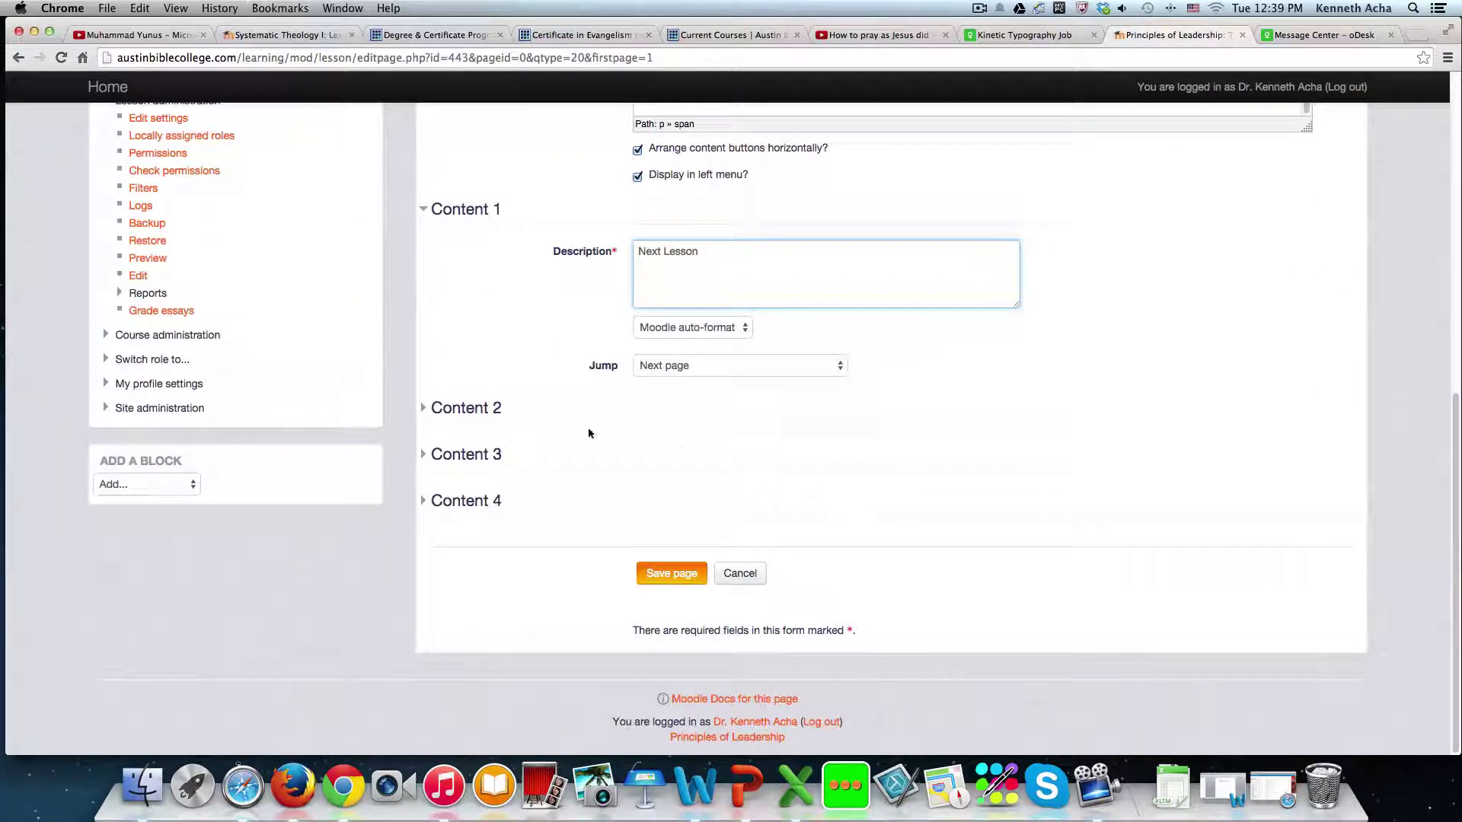
{"action": "left_click", "coordinate": [427, 409]}
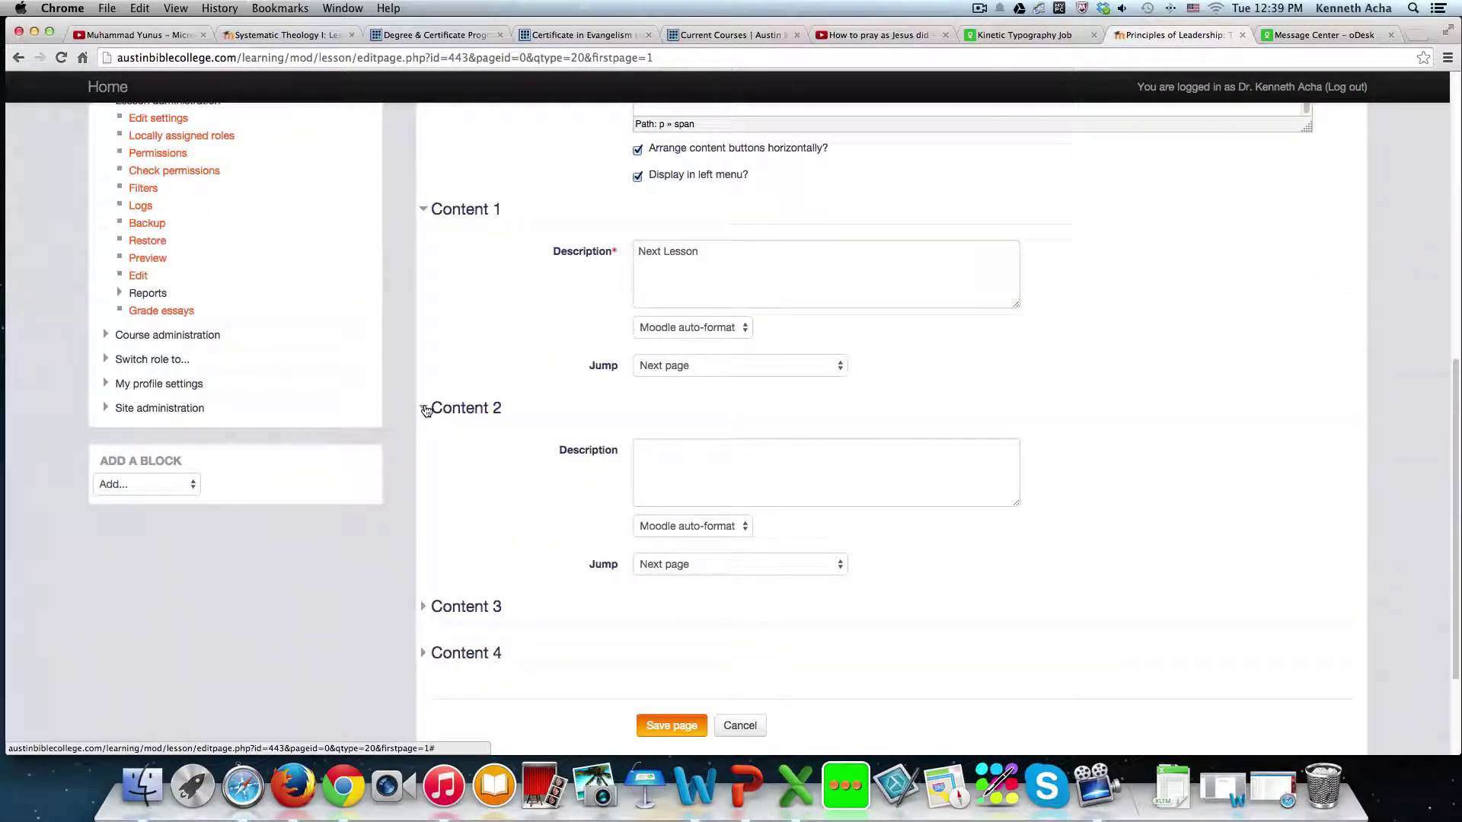
{"action": "left_click", "coordinate": [426, 409]}
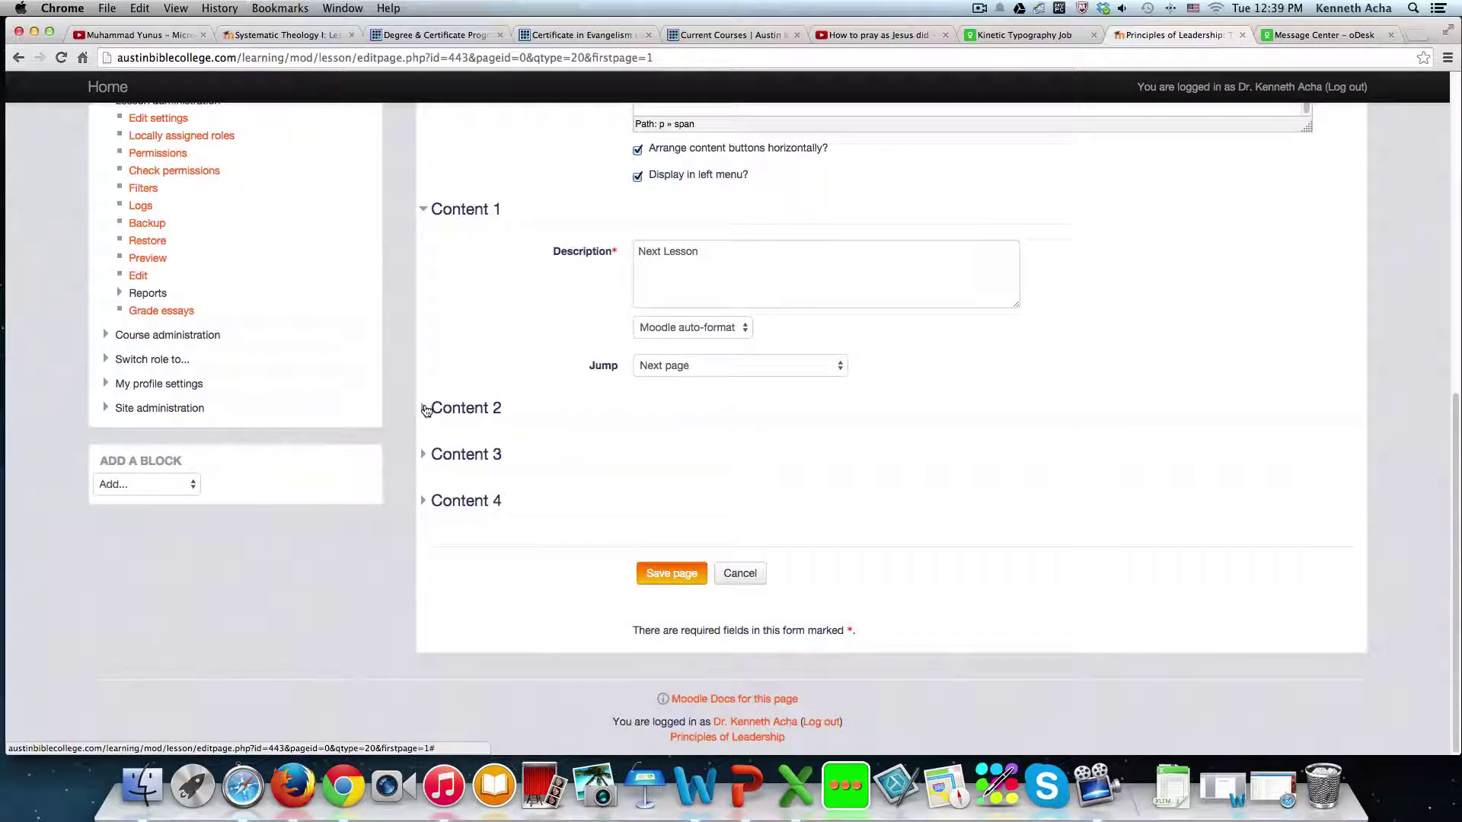
{"action": "left_click", "coordinate": [667, 577]}
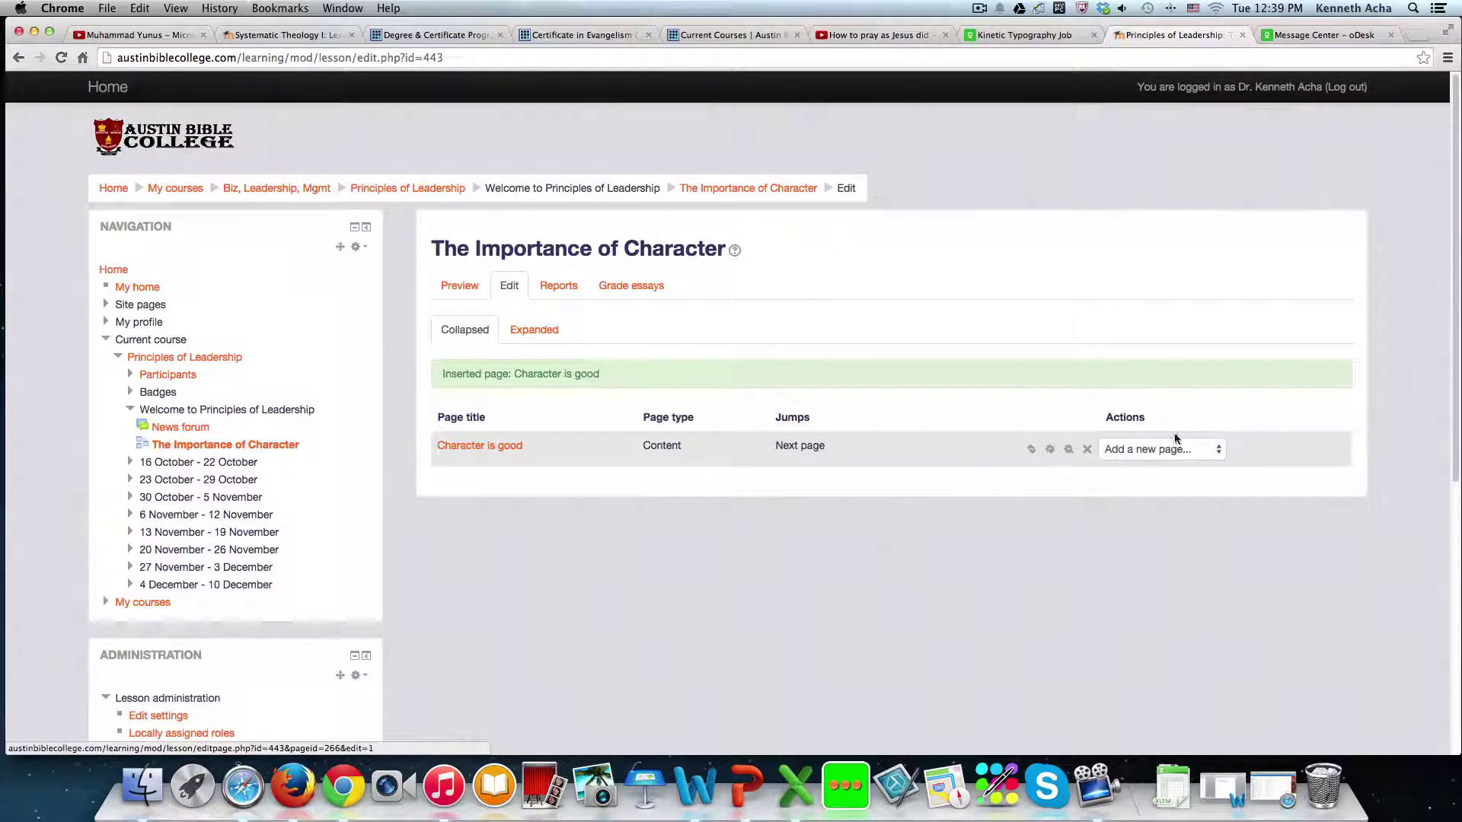
- Choose 'Add a content page' from the Actions column's Add a new page dropdown
{"action": "left_click", "coordinate": [1214, 450]}
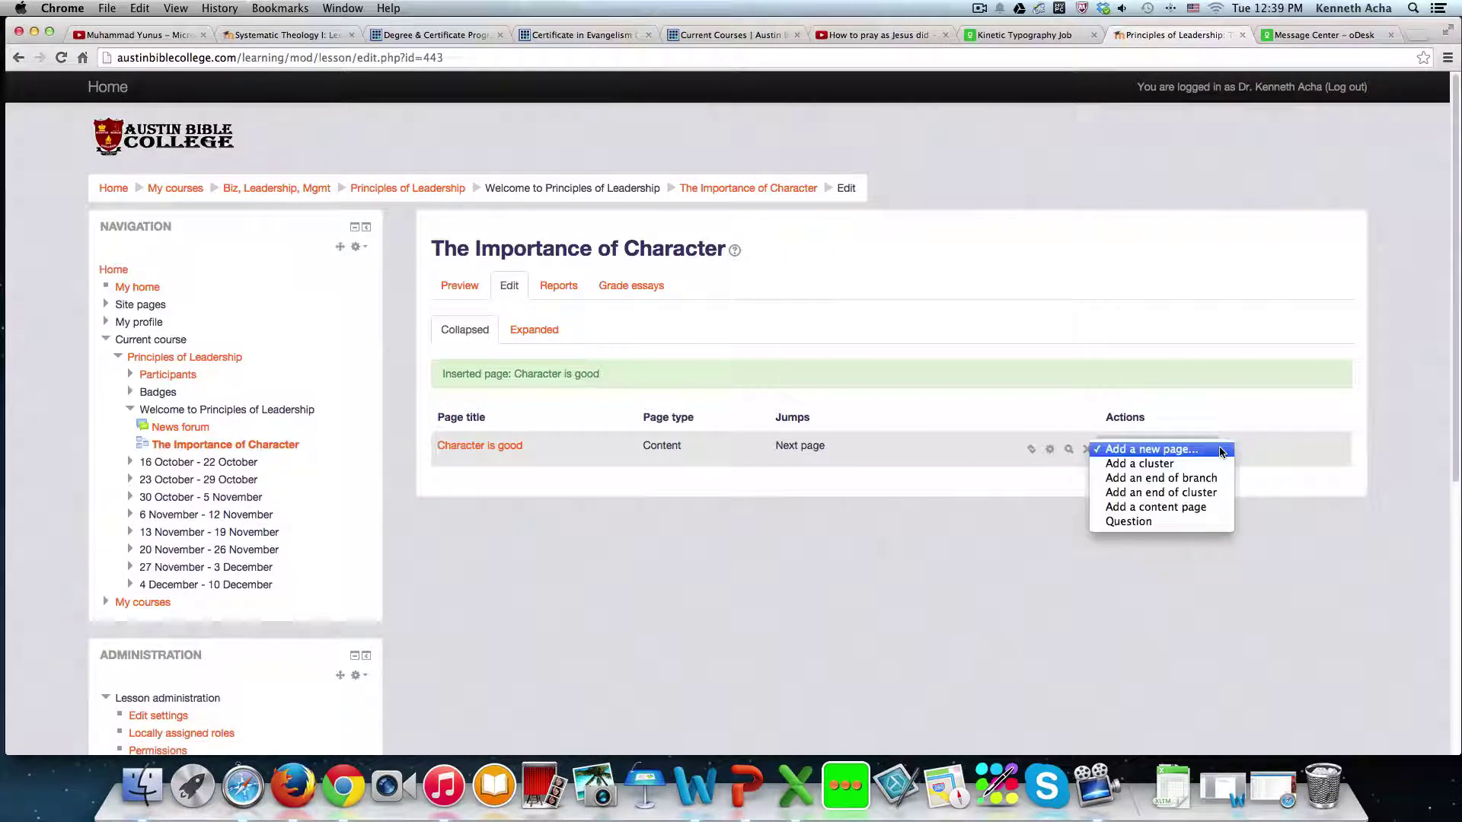
{"action": "left_click", "coordinate": [1154, 507]}
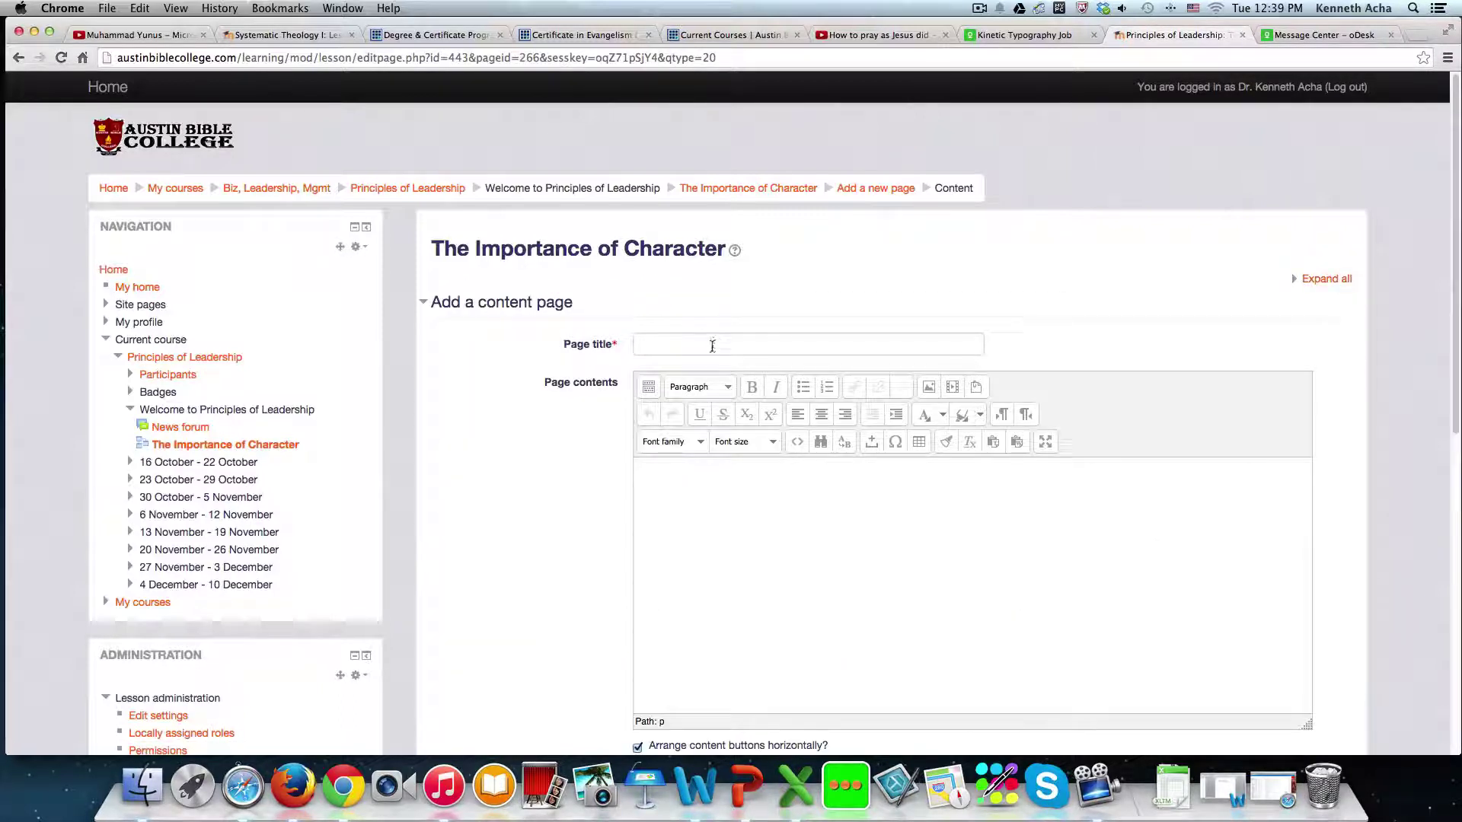
- Title the page 'Character 2', paste the job message into its contents, and go to Content 1
{"action": "left_click", "coordinate": [712, 346]}
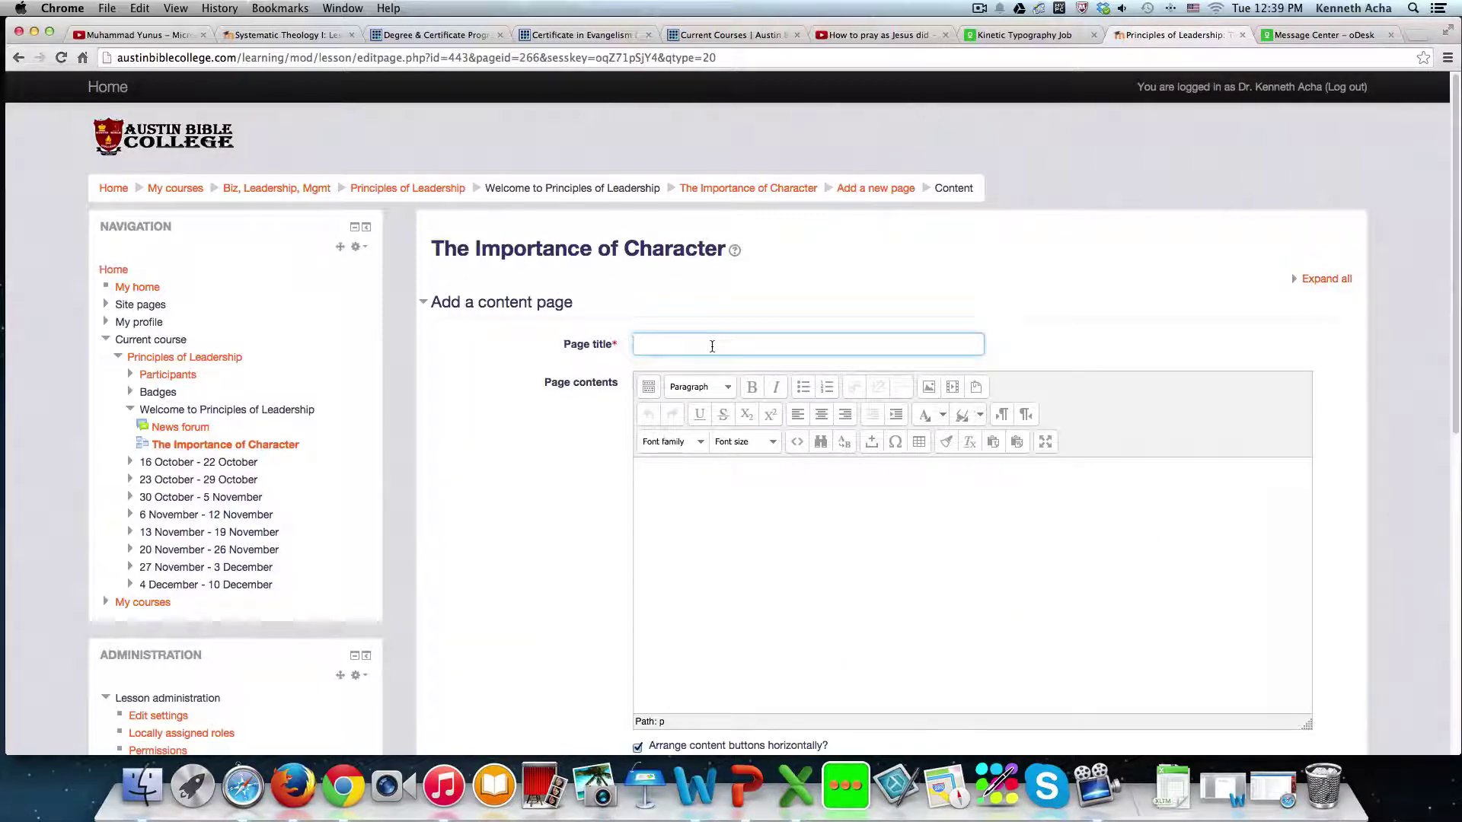
{"action": "type", "text": "Character 2"}
{"action": "left_click", "coordinate": [729, 499]}
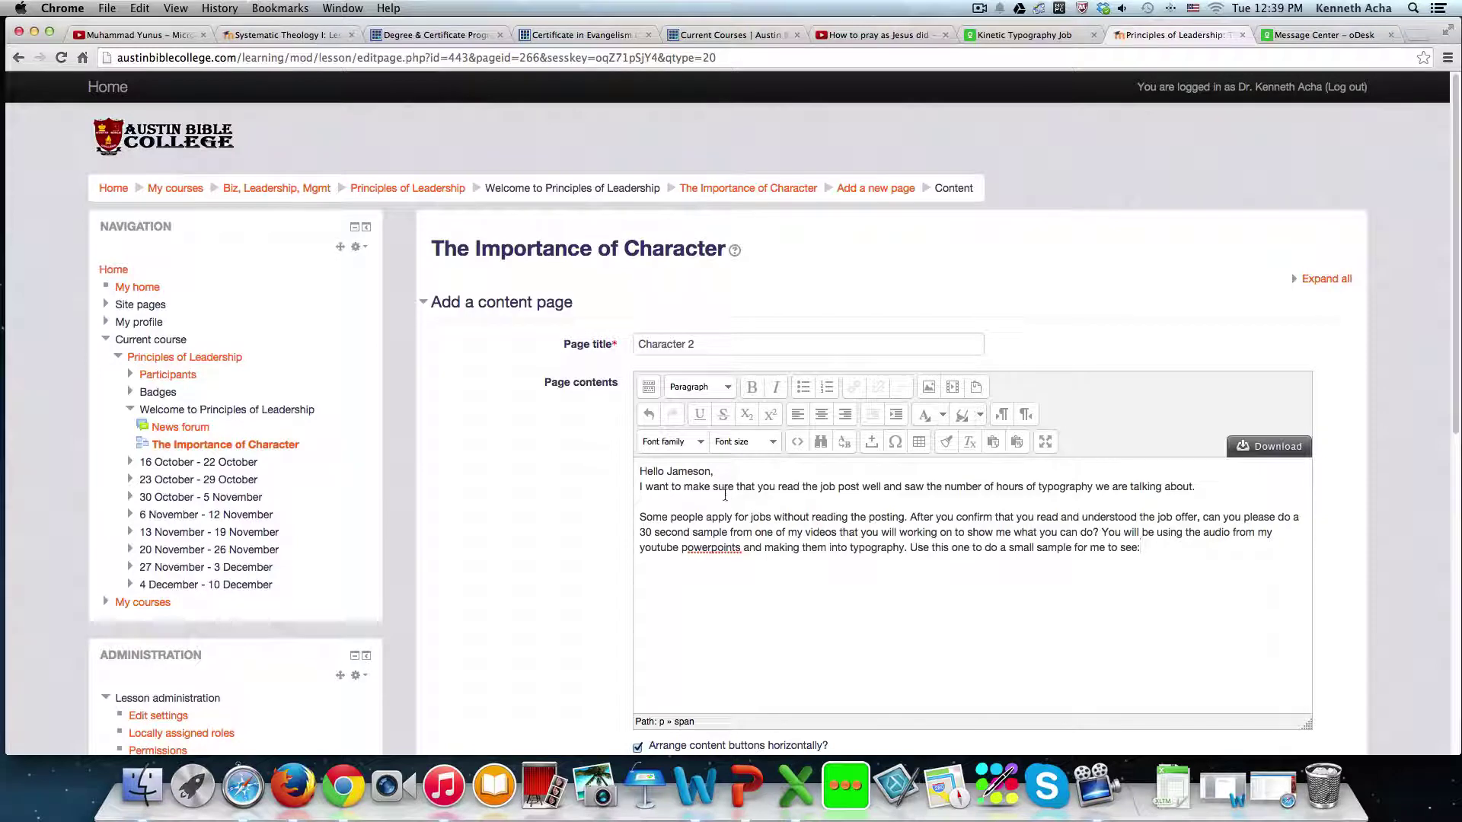
{"action": "scroll", "coordinate": [746, 533], "scroll_direction": "down", "scroll_amount": 7}
{"action": "left_click", "coordinate": [717, 345]}
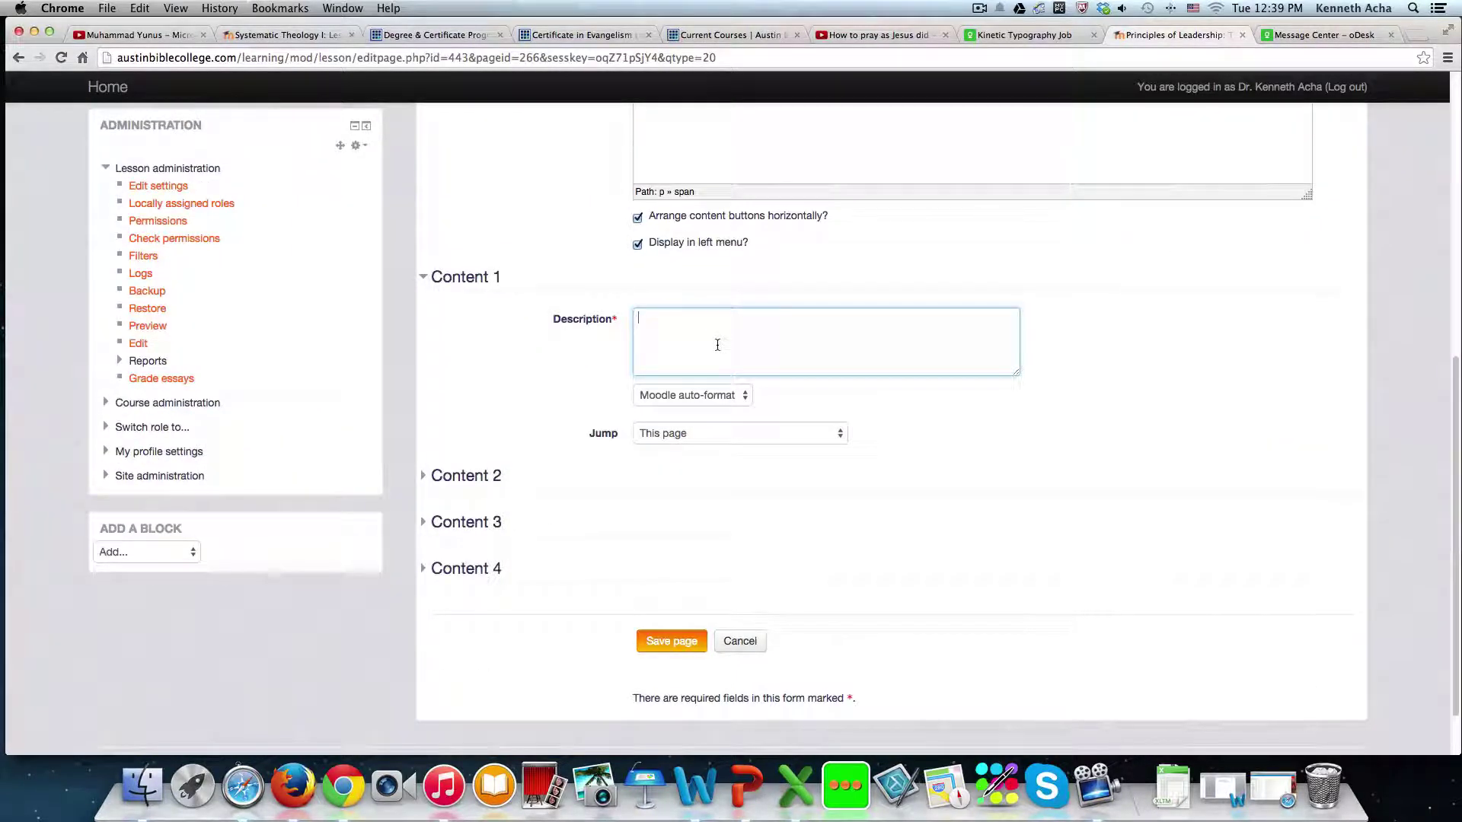
- Label Content 1 'Previous Lesson' with Jump set to Previous page
{"action": "type", "text": "Previous Lsso"}
{"action": "key", "text": "BackSpace"}
{"action": "key", "text": "BackSpace"}
{"action": "type", "text": "esso"}
{"action": "left_click", "coordinate": [847, 434]}
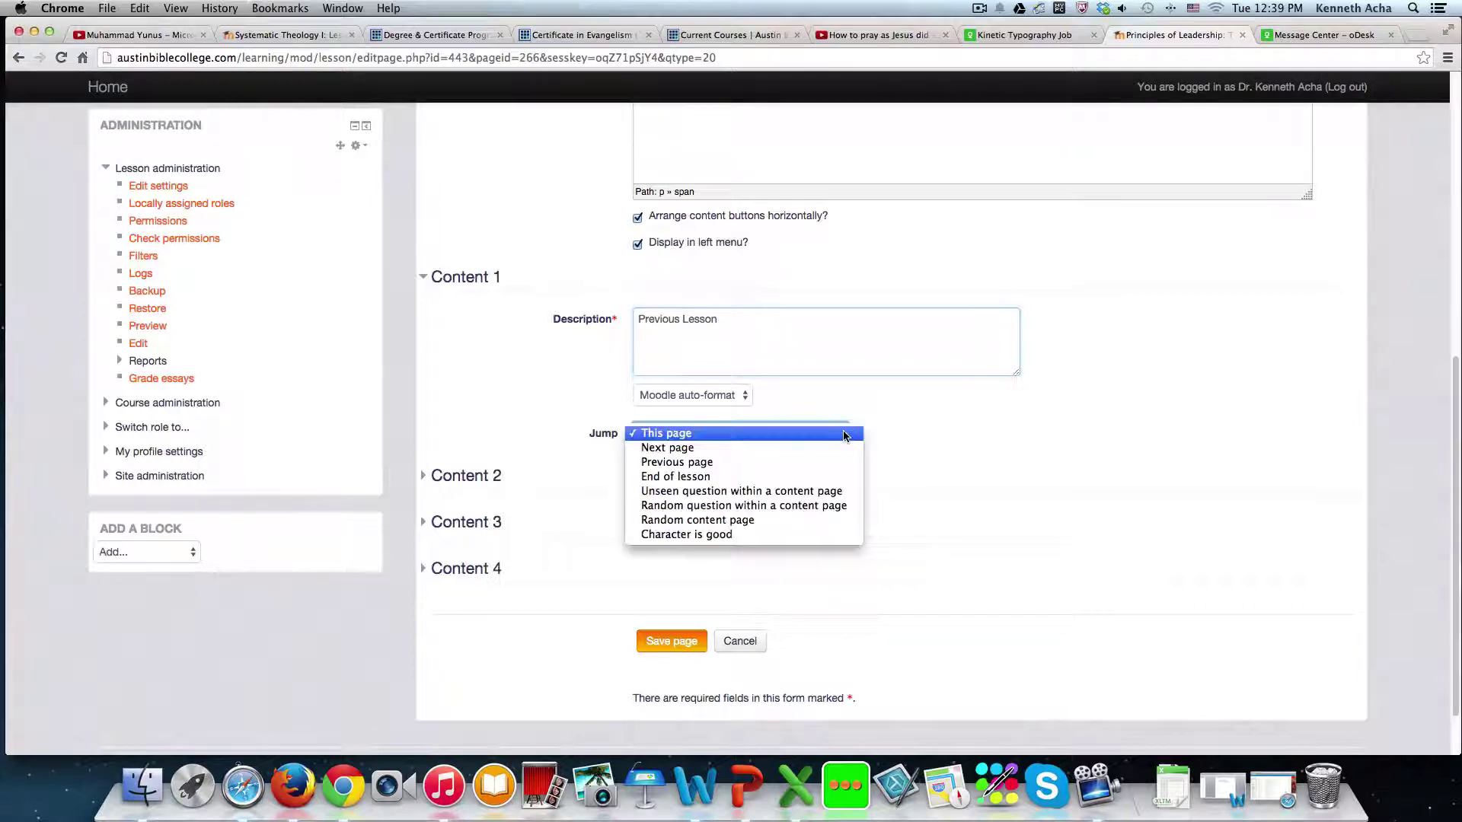
{"action": "left_click", "coordinate": [659, 462]}
- Label Content 2 'Next Lesson' with Jump to Next page, and save Character 2
{"action": "left_click", "coordinate": [478, 475]}
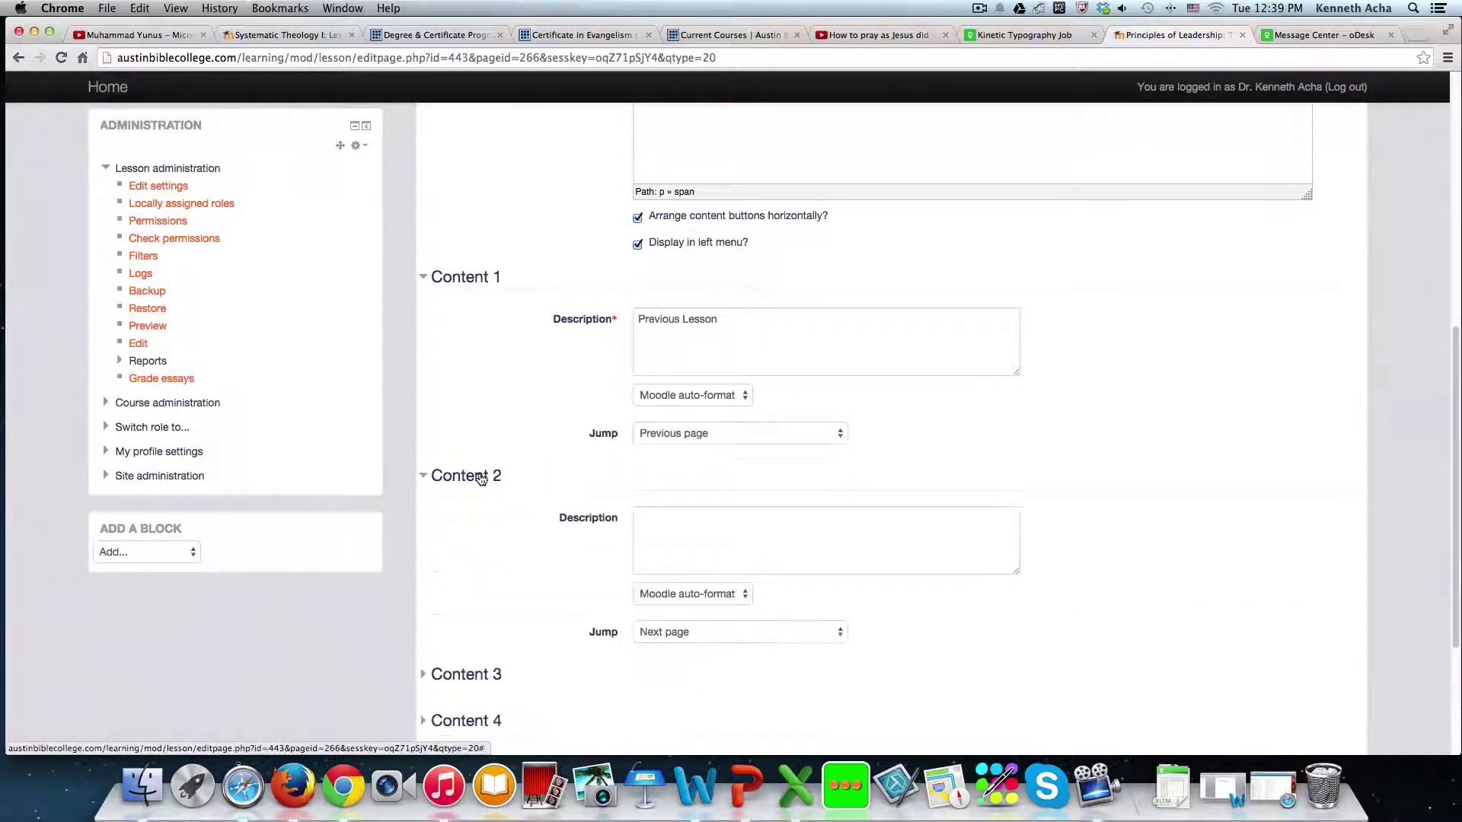
{"action": "left_click", "coordinate": [655, 523]}
{"action": "type", "text": "Ne"}
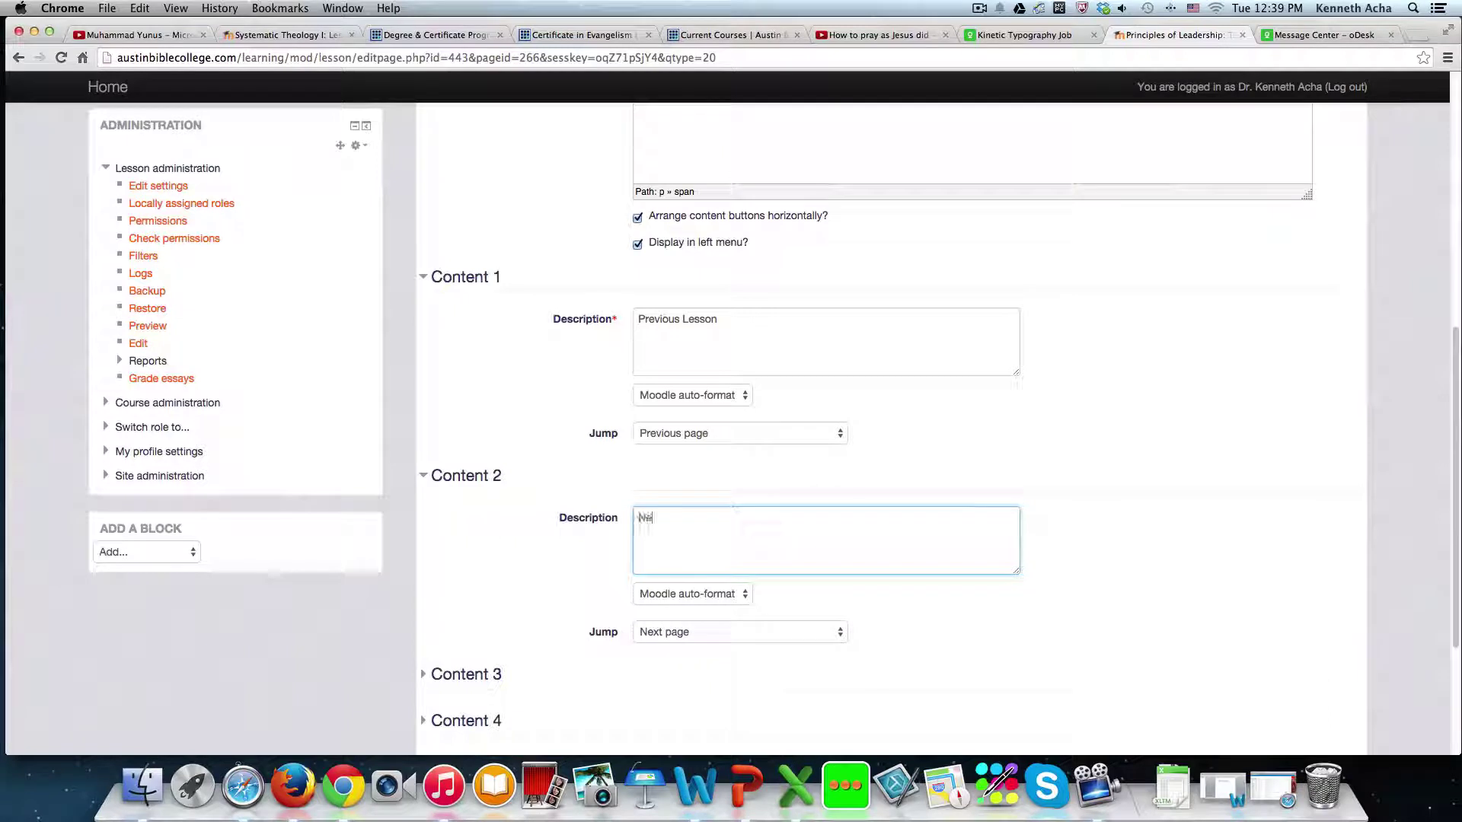
{"action": "type", "text": "xt Lesson"}
{"action": "scroll", "coordinate": [721, 537], "scroll_direction": "down", "scroll_amount": 3}
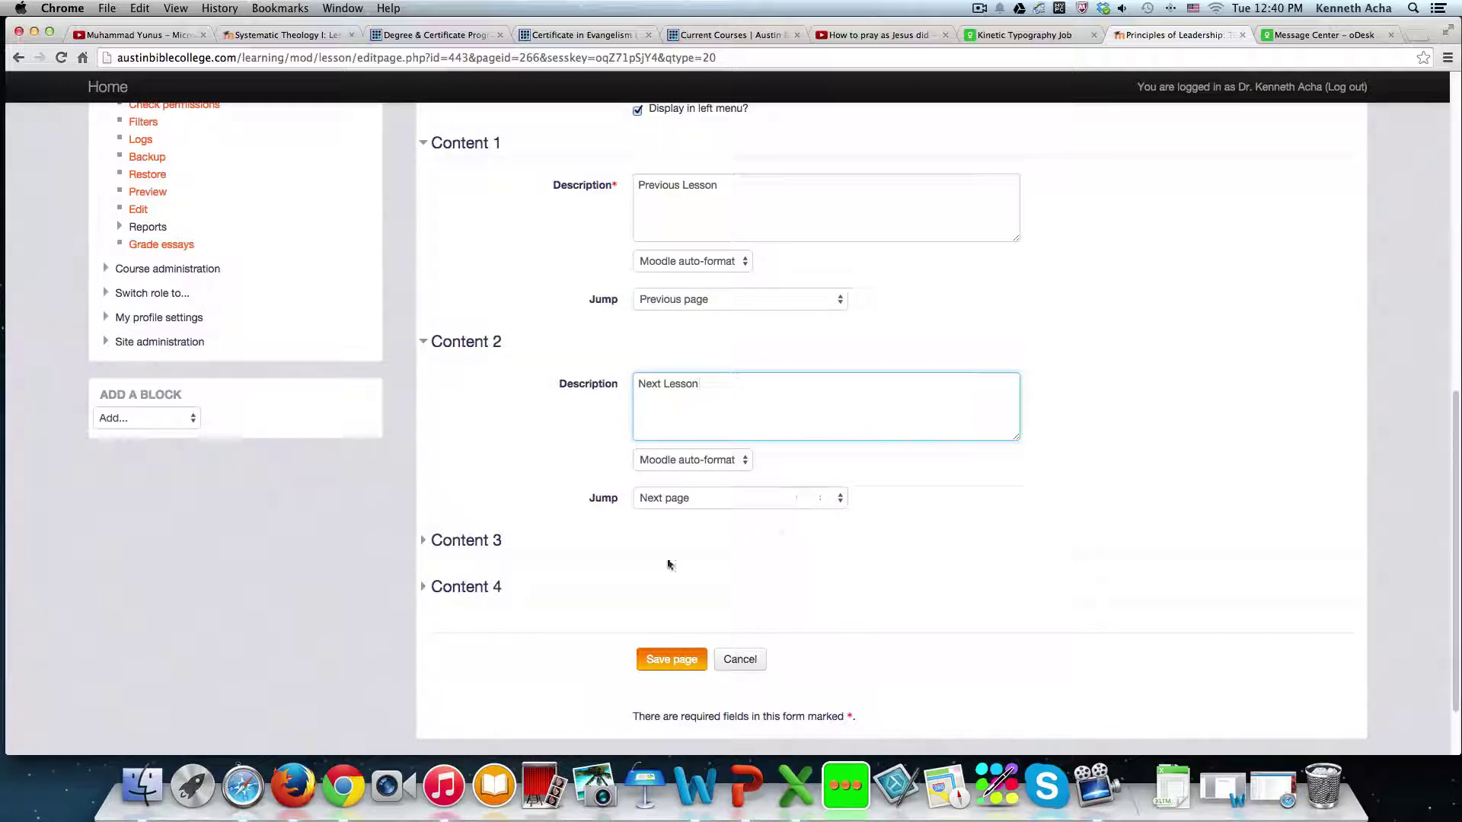
{"action": "left_click", "coordinate": [670, 662]}
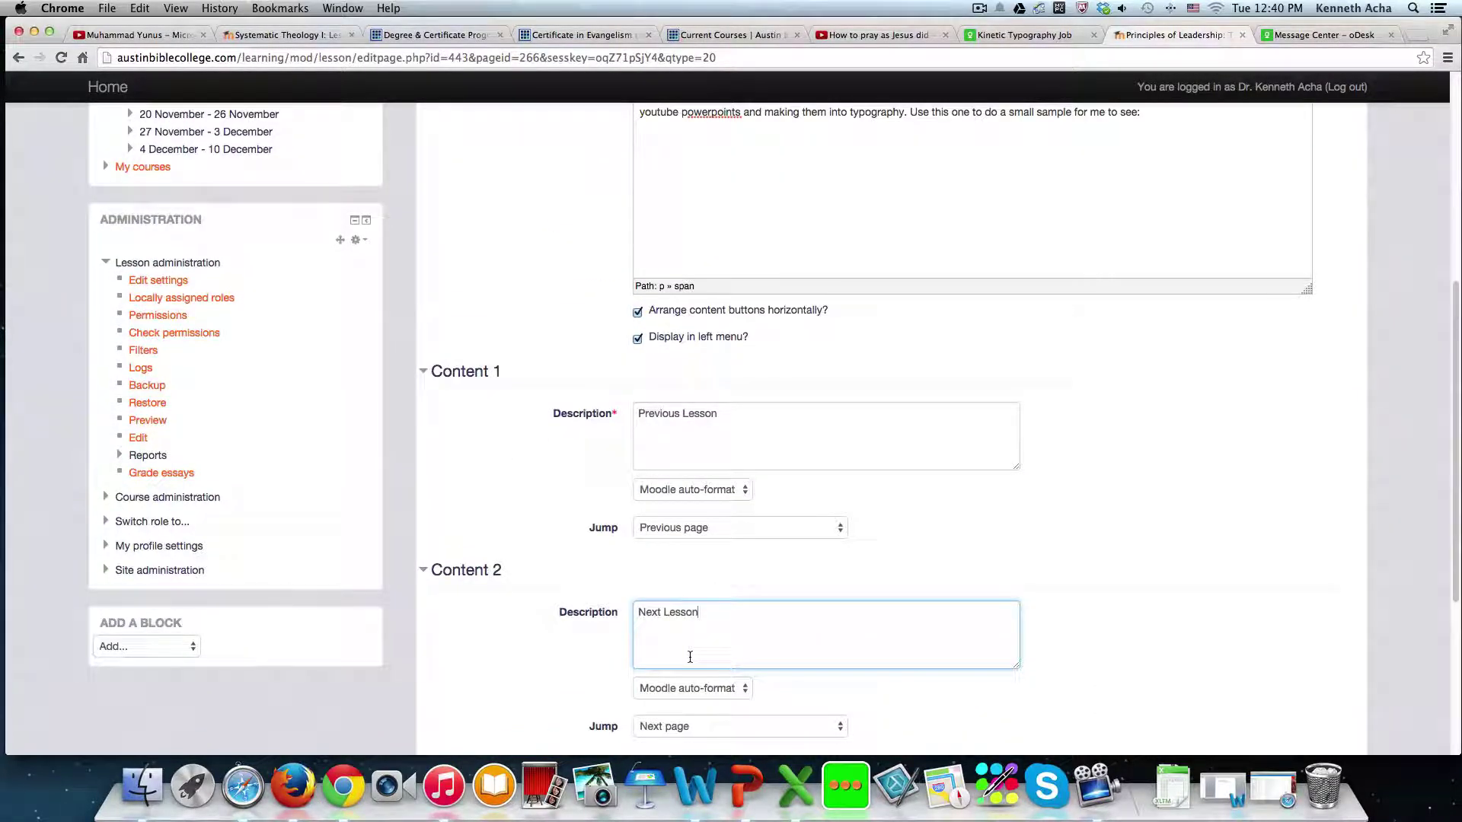
{"action": "scroll", "coordinate": [691, 656], "scroll_direction": "down", "scroll_amount": 5}
{"action": "scroll", "coordinate": [689, 656], "scroll_direction": "up", "scroll_amount": 8}
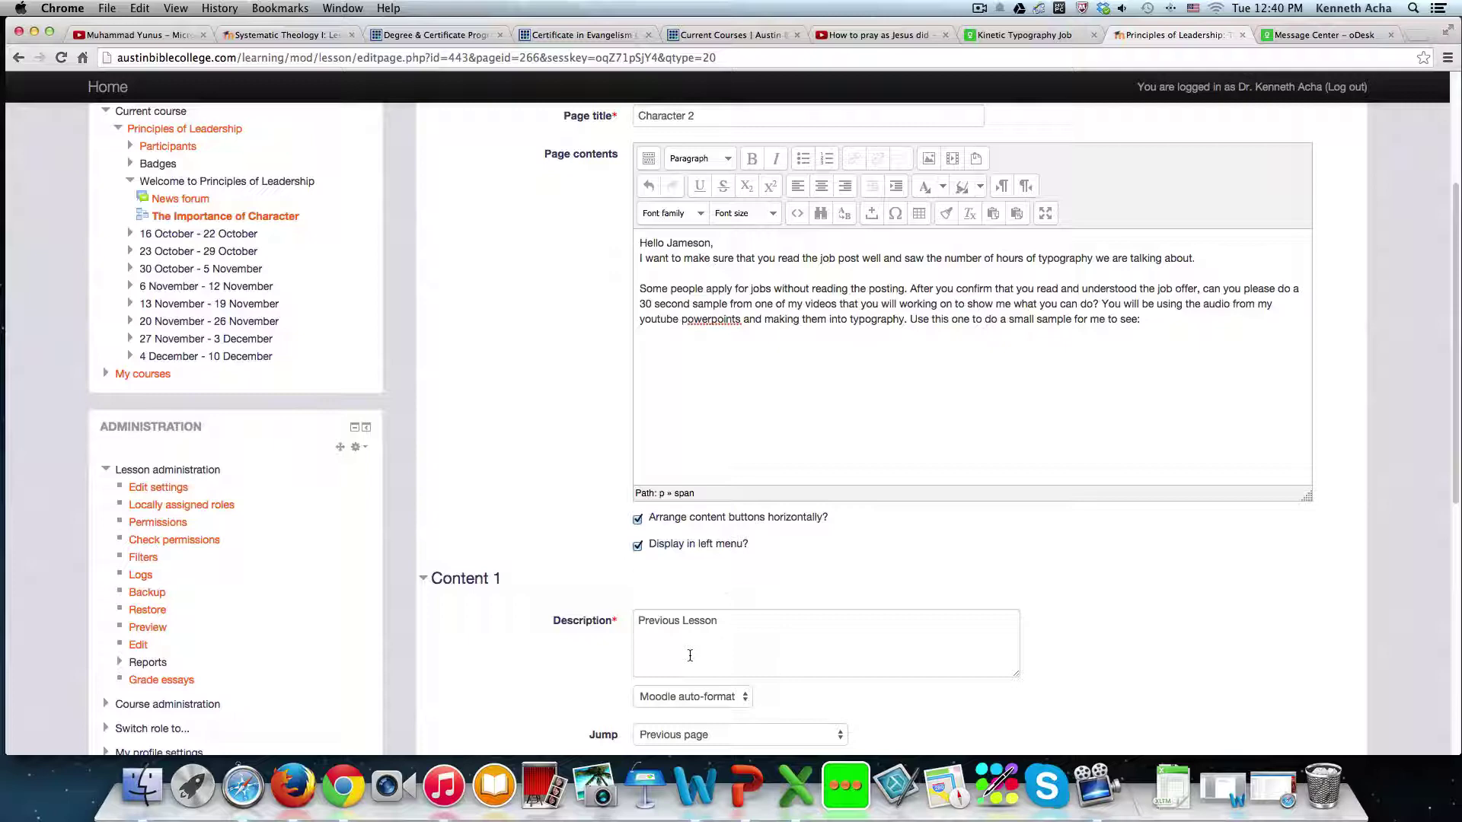
{"action": "scroll", "coordinate": [523, 453], "scroll_direction": "down", "scroll_amount": 4}
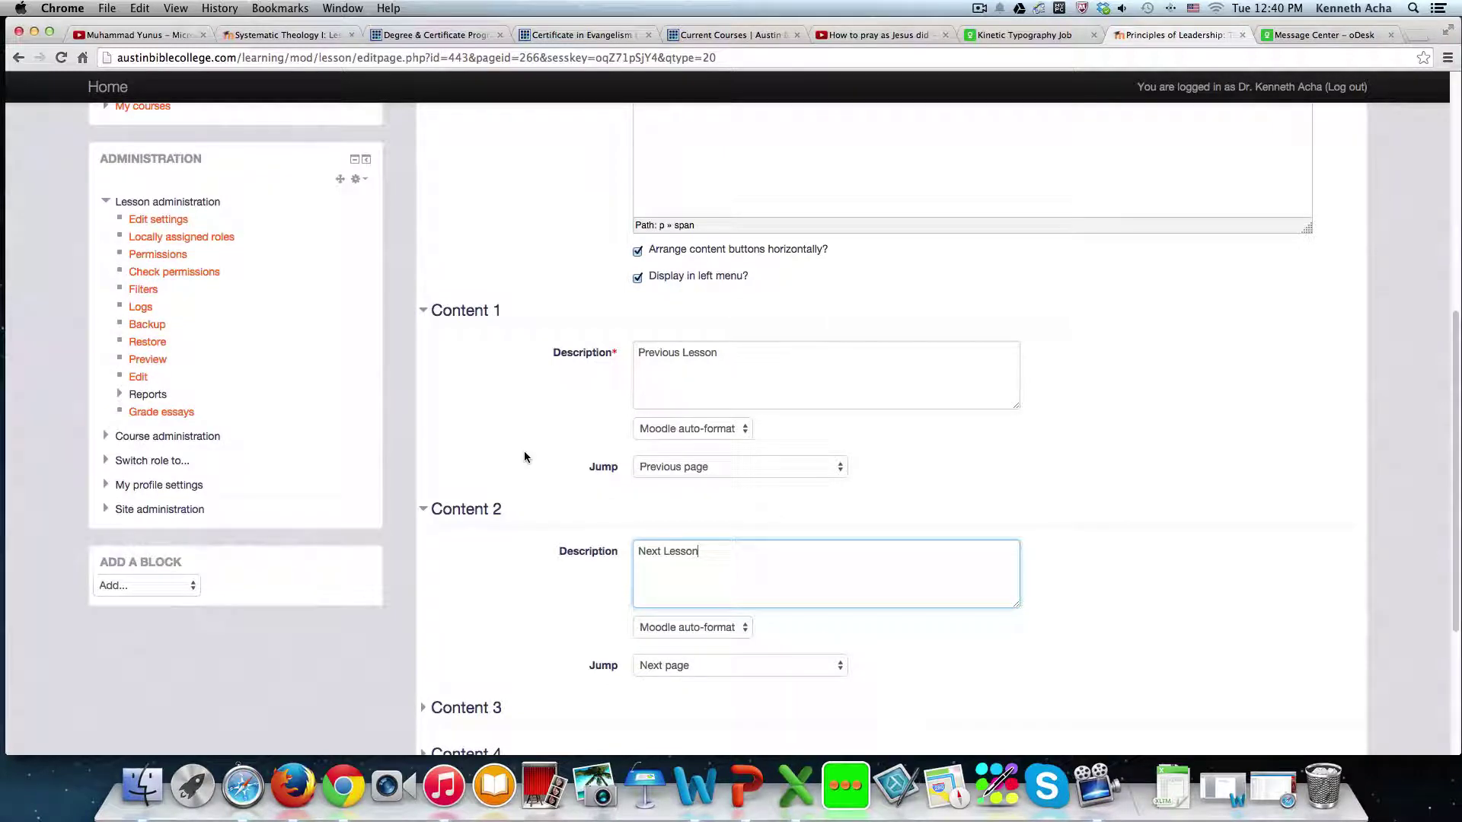
{"action": "scroll", "coordinate": [523, 456], "scroll_direction": "down", "scroll_amount": 4}
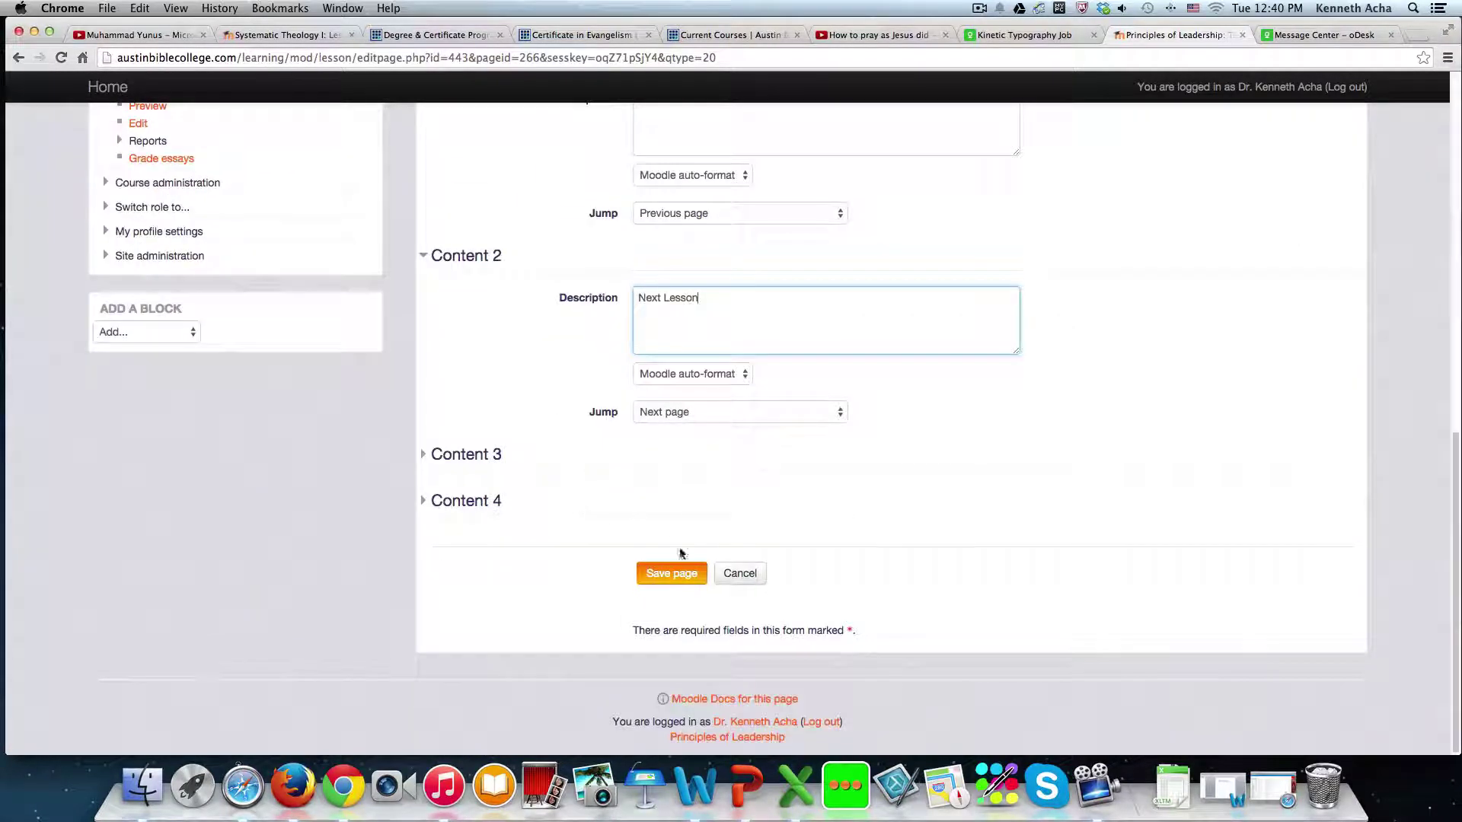
{"action": "left_click", "coordinate": [683, 574]}
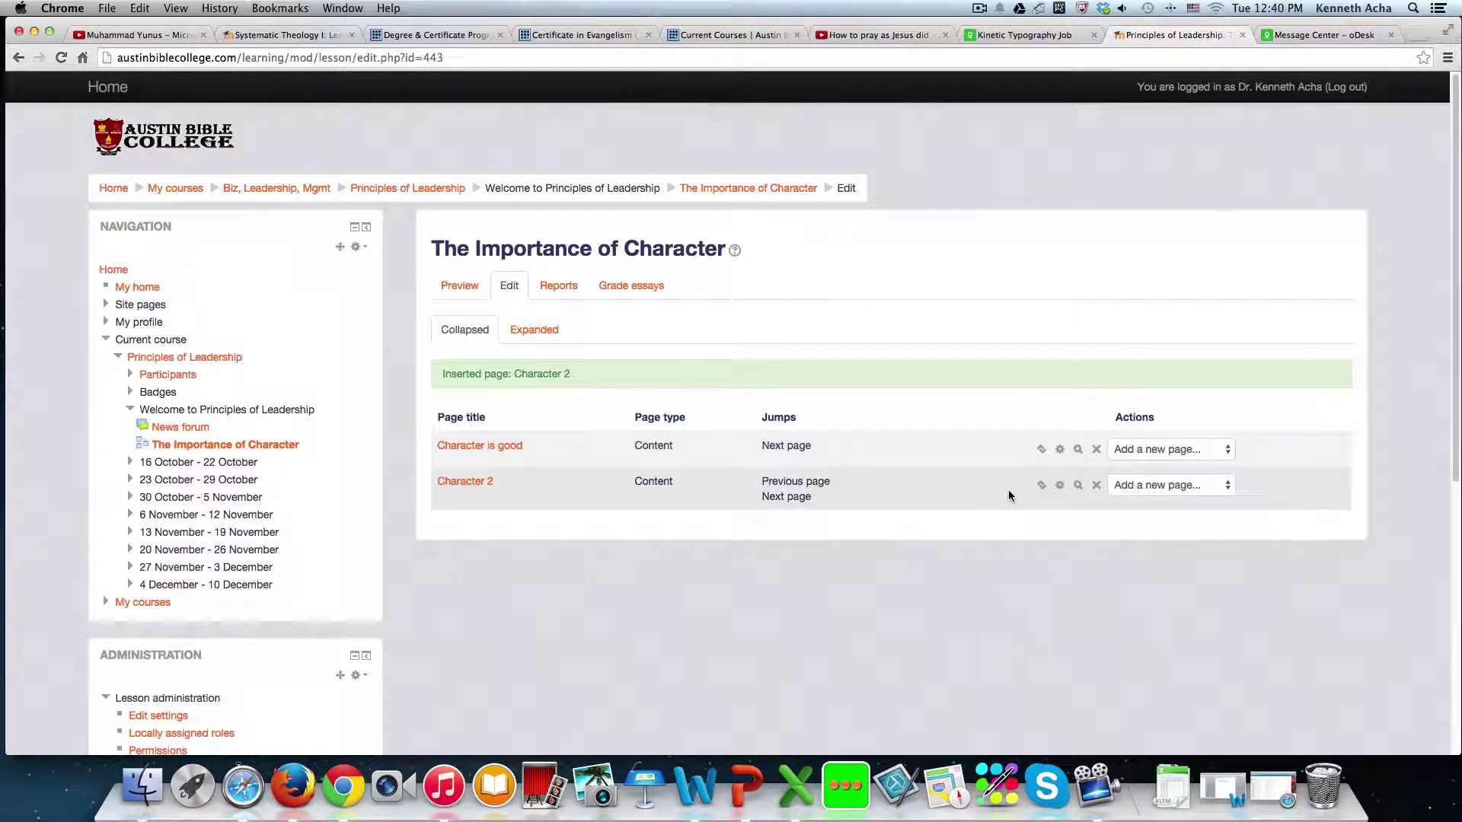
- Add a content page after Character 2 titled 'Character 3', and paste the job message into its contents
{"action": "left_click", "coordinate": [1223, 486]}
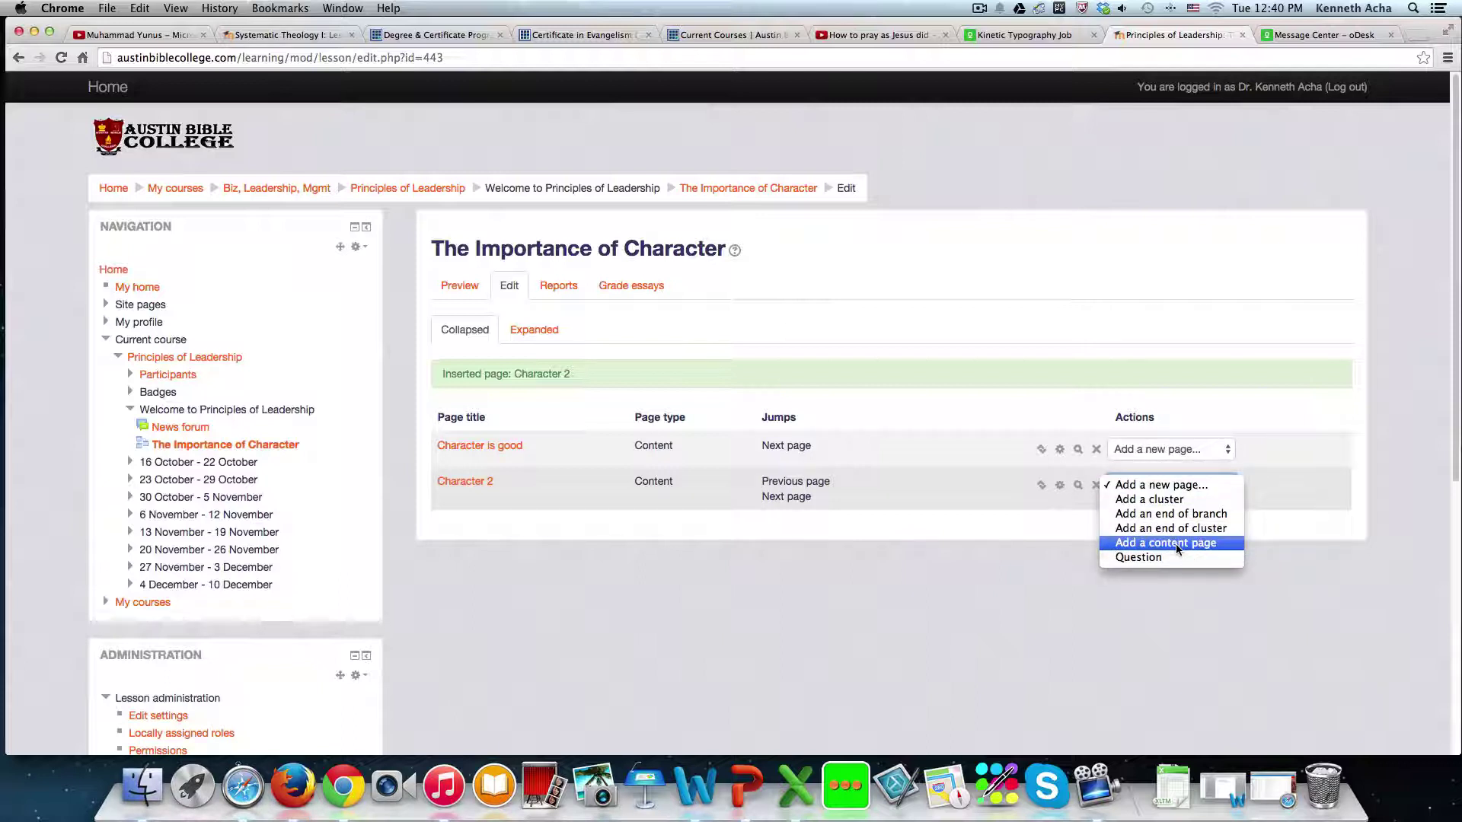
{"action": "left_click", "coordinate": [1176, 544]}
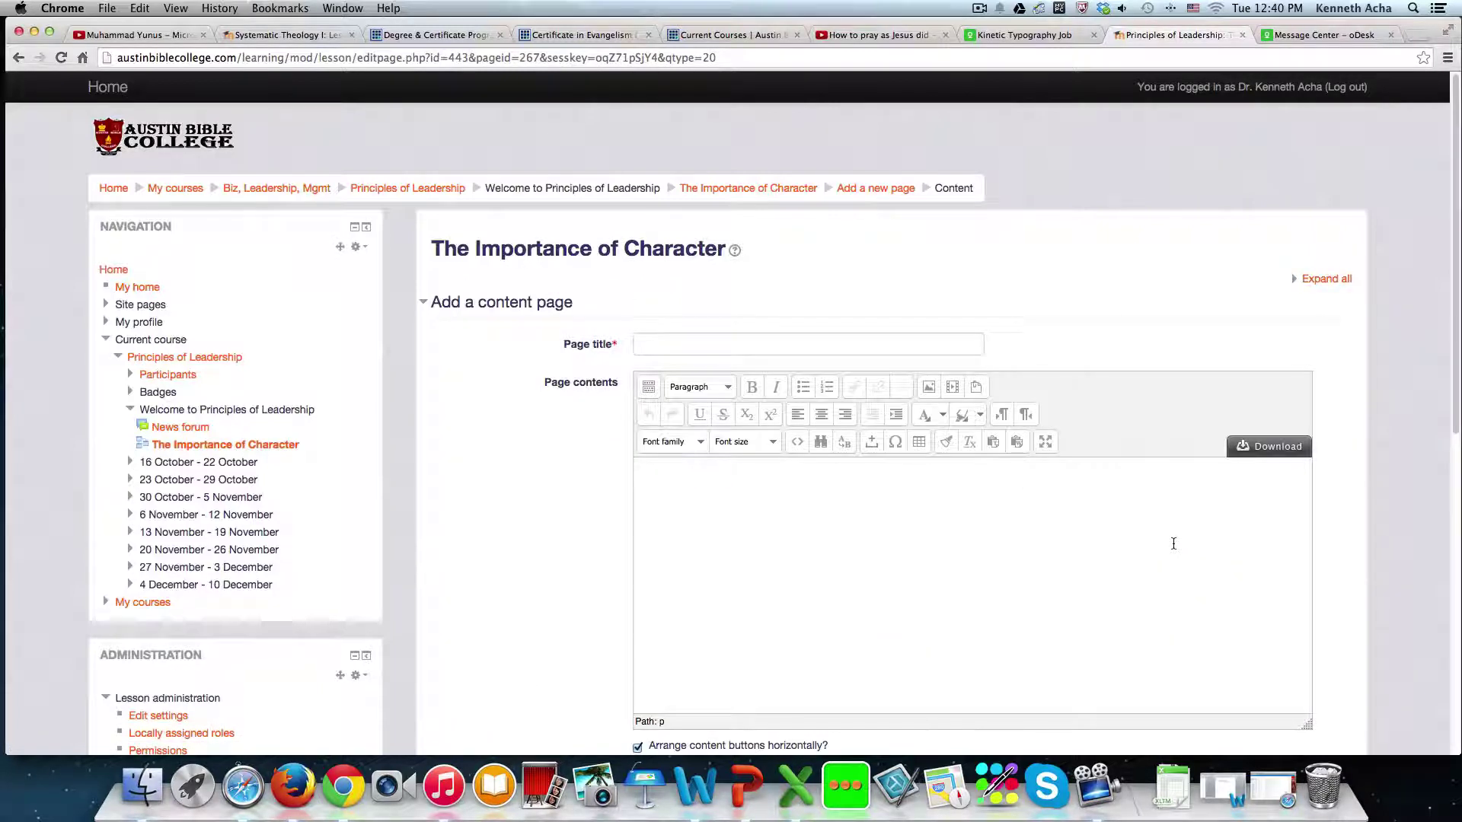
{"action": "left_click", "coordinate": [697, 340]}
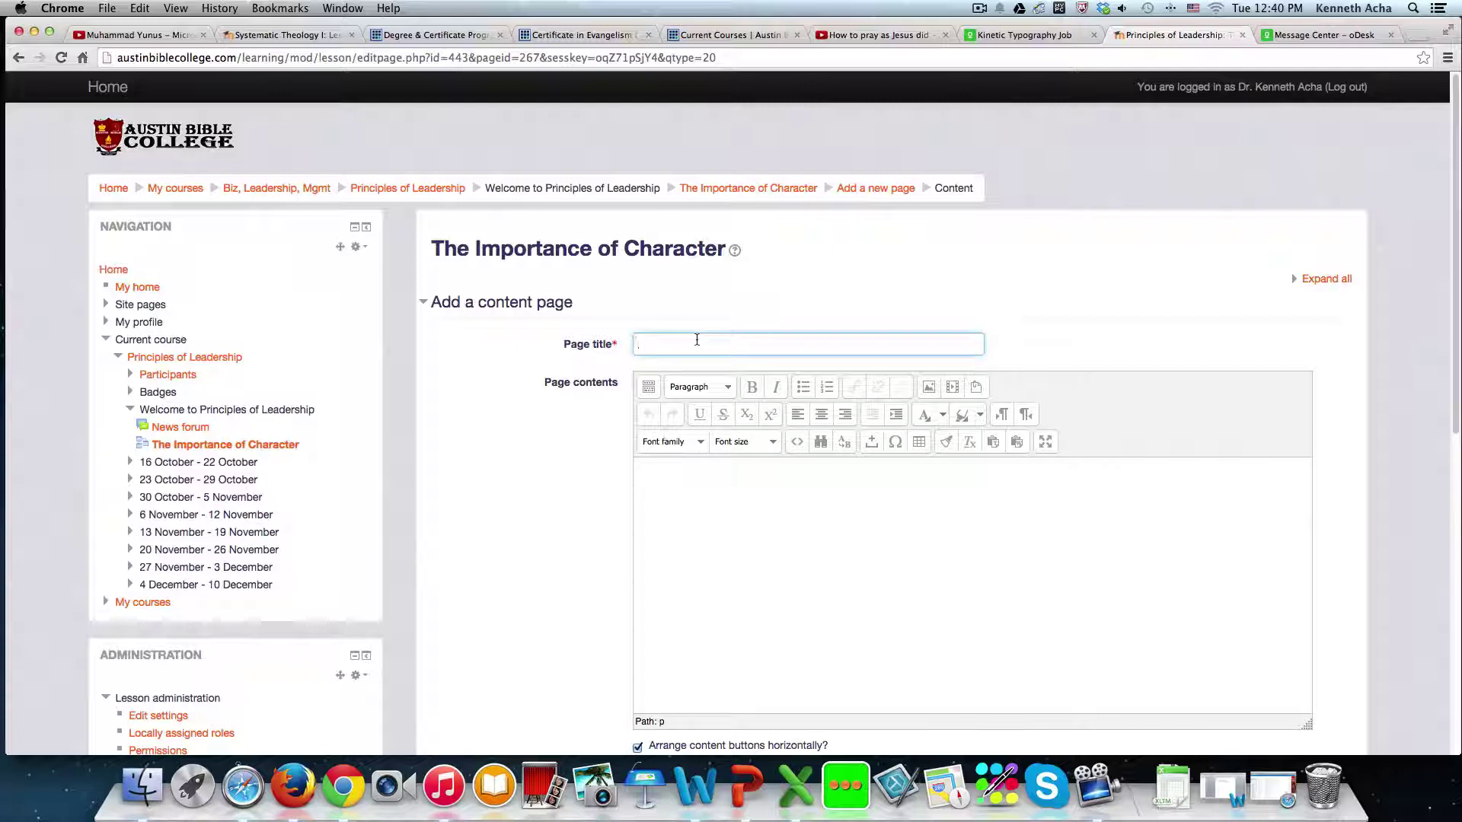
{"action": "type", "text": "Character 3"}
{"action": "key", "text": "Tab"}
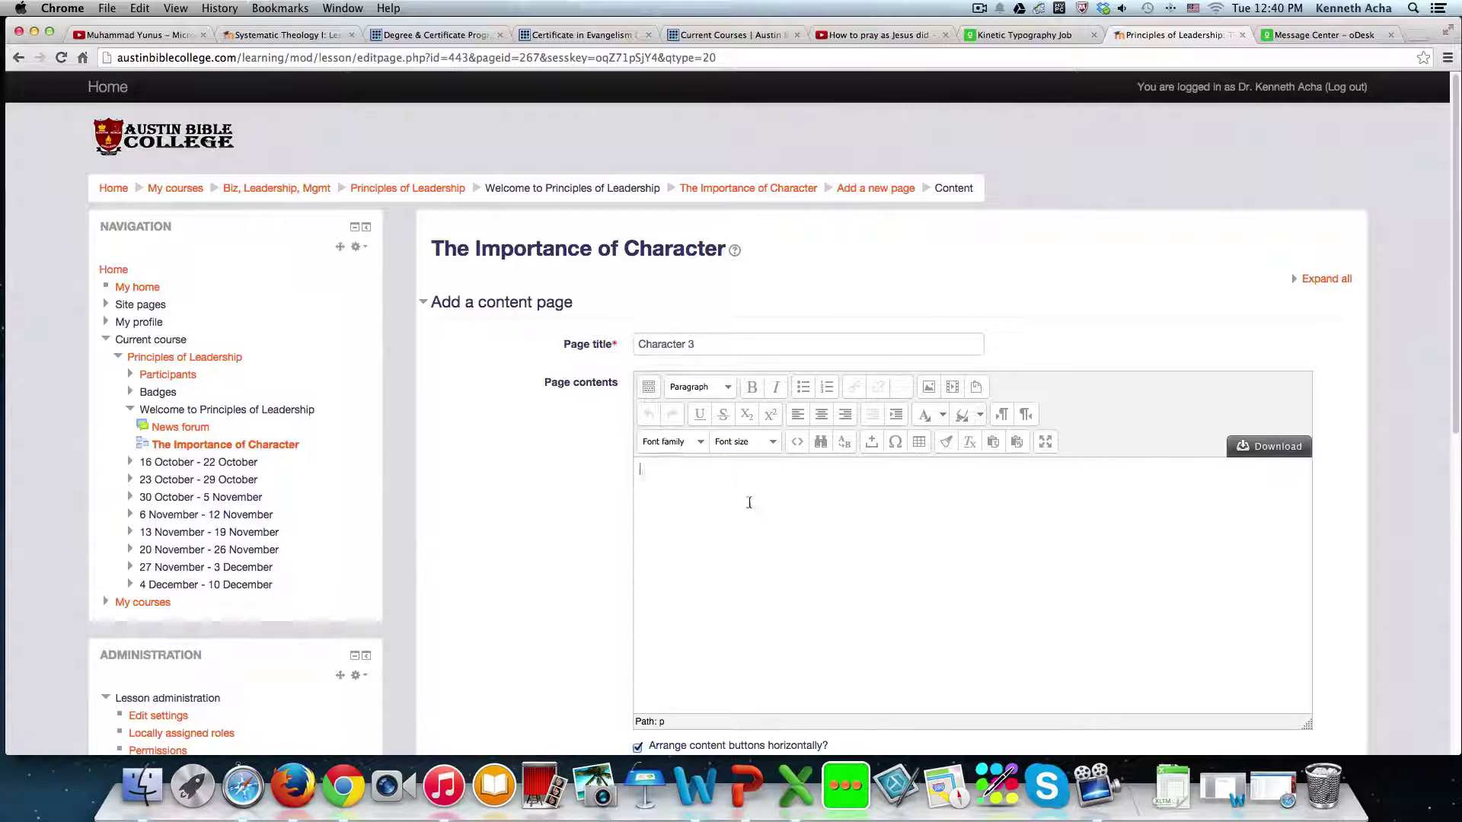
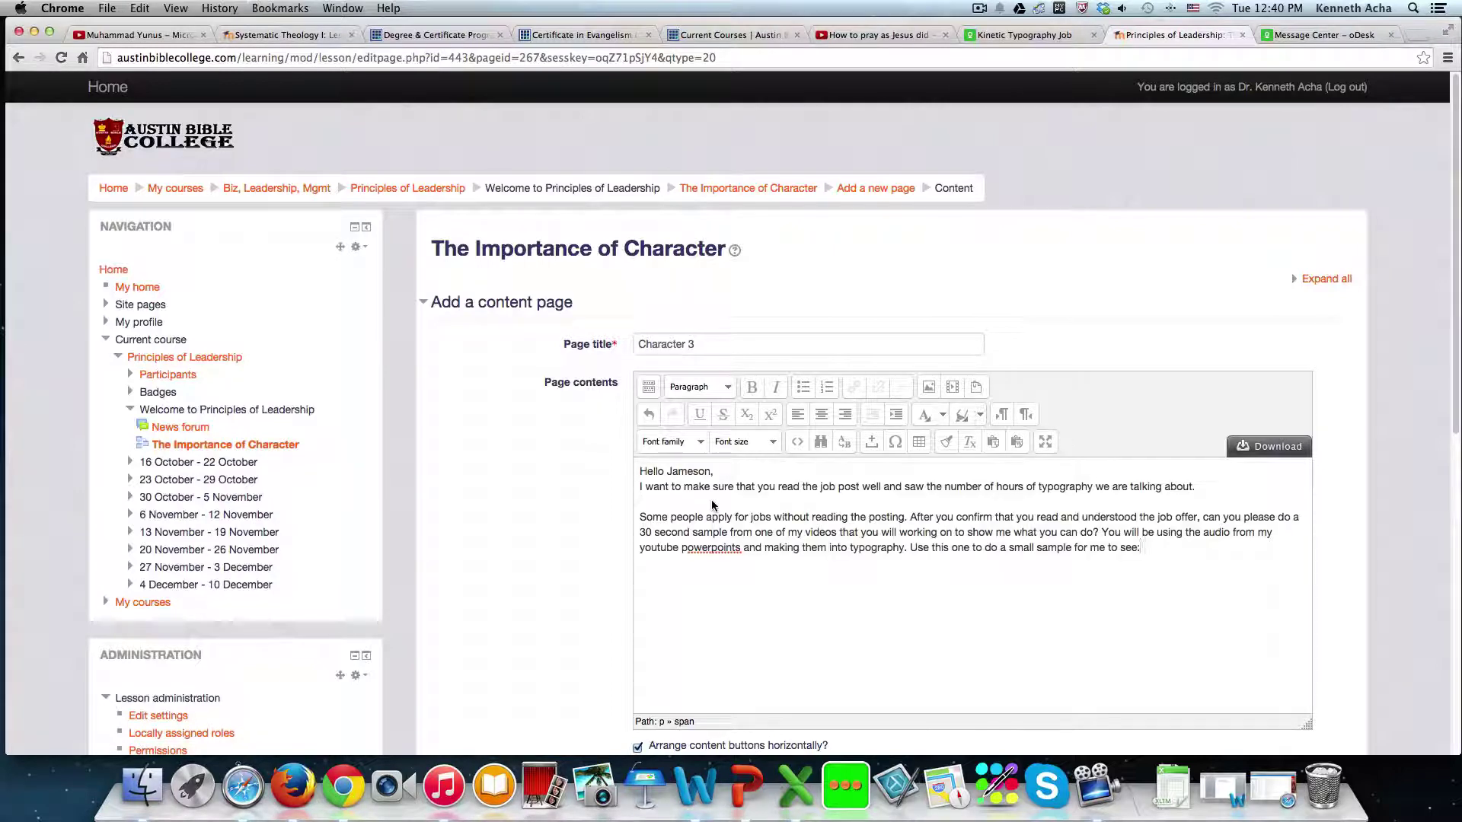
{"action": "scroll", "coordinate": [711, 506], "scroll_direction": "down", "scroll_amount": 10}
- Label Content 1 'Previous Lesson' with Jump set to Previous page
{"action": "left_click", "coordinate": [665, 344]}
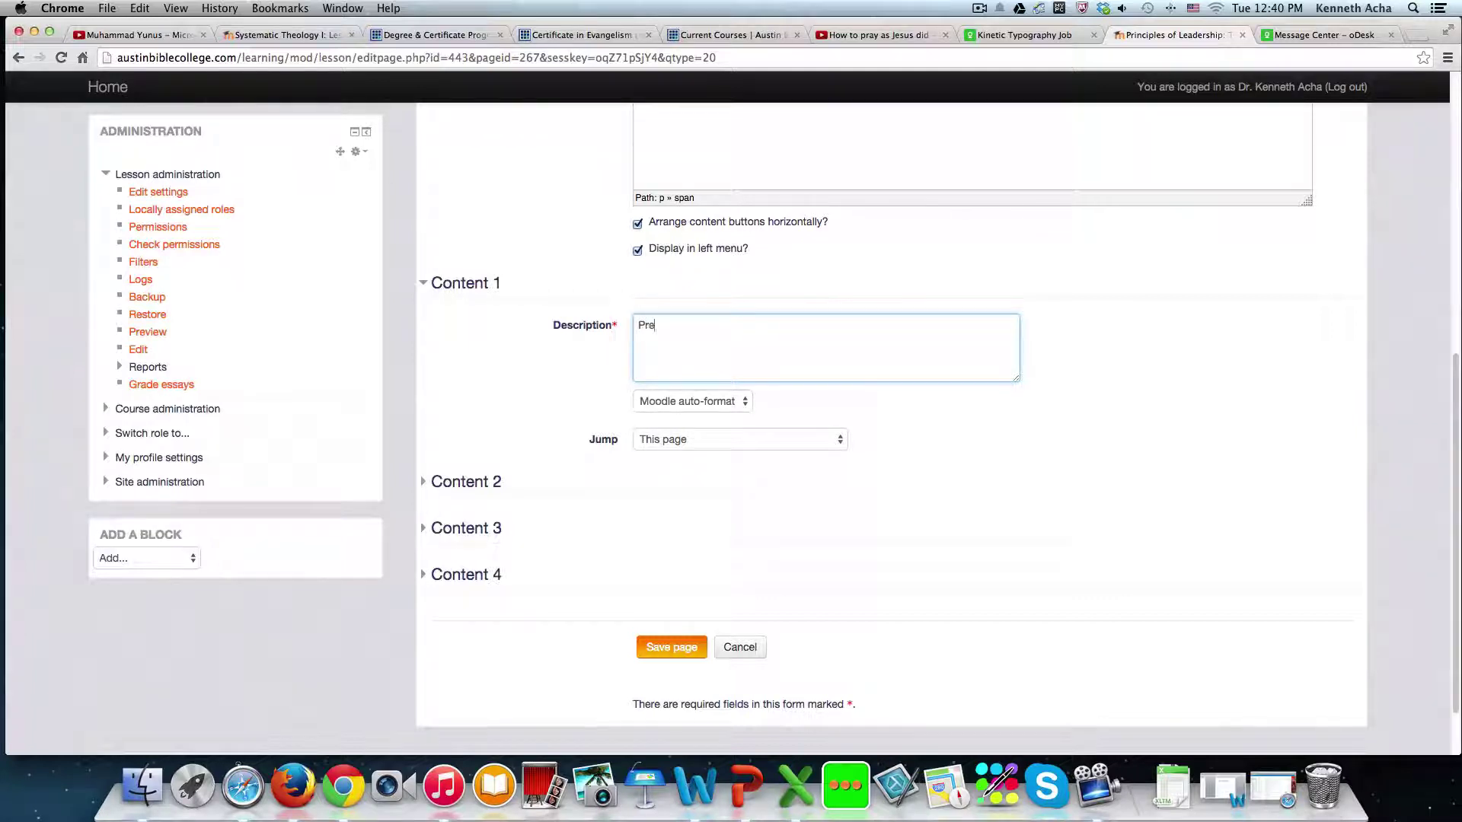
{"action": "type", "text": "Previous Lesson"}
{"action": "left_click", "coordinate": [838, 439]}
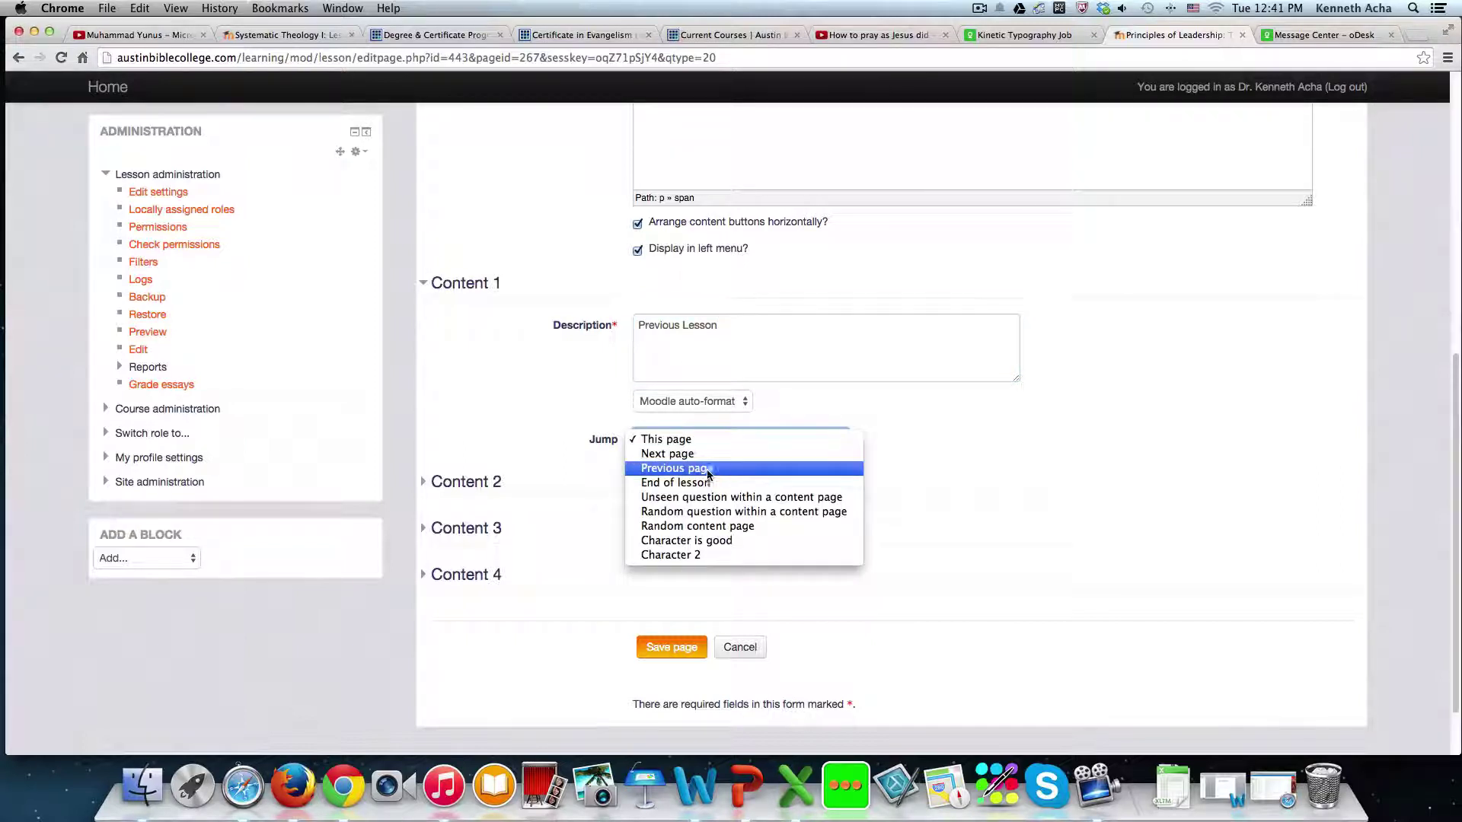
{"action": "left_click", "coordinate": [683, 472]}
- Label Content 2 'End Lesson' with Jump to End of lesson, and save Character 3
{"action": "left_click", "coordinate": [480, 481]}
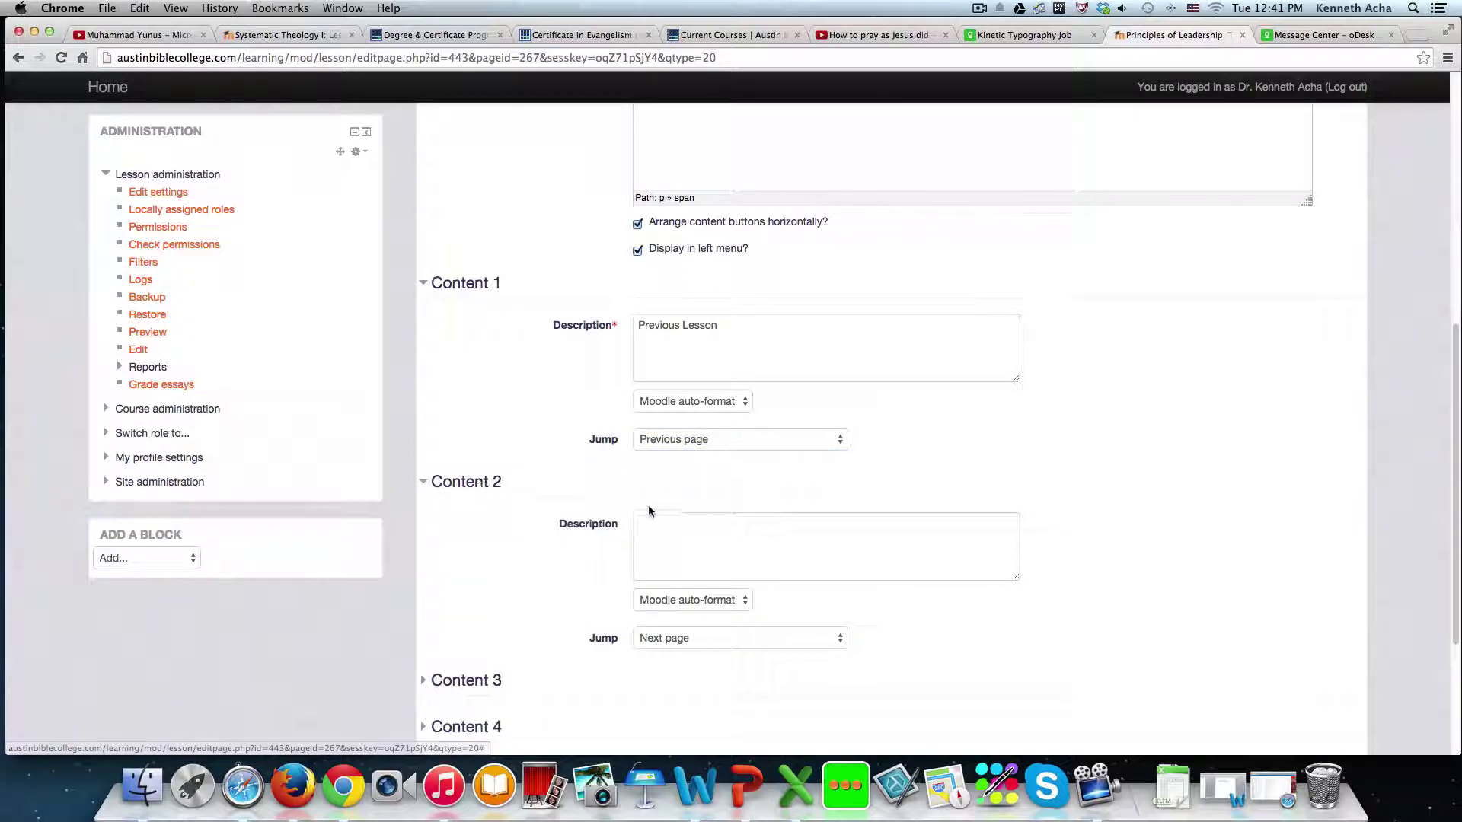
{"action": "left_click", "coordinate": [656, 522]}
{"action": "type", "text": "End "}
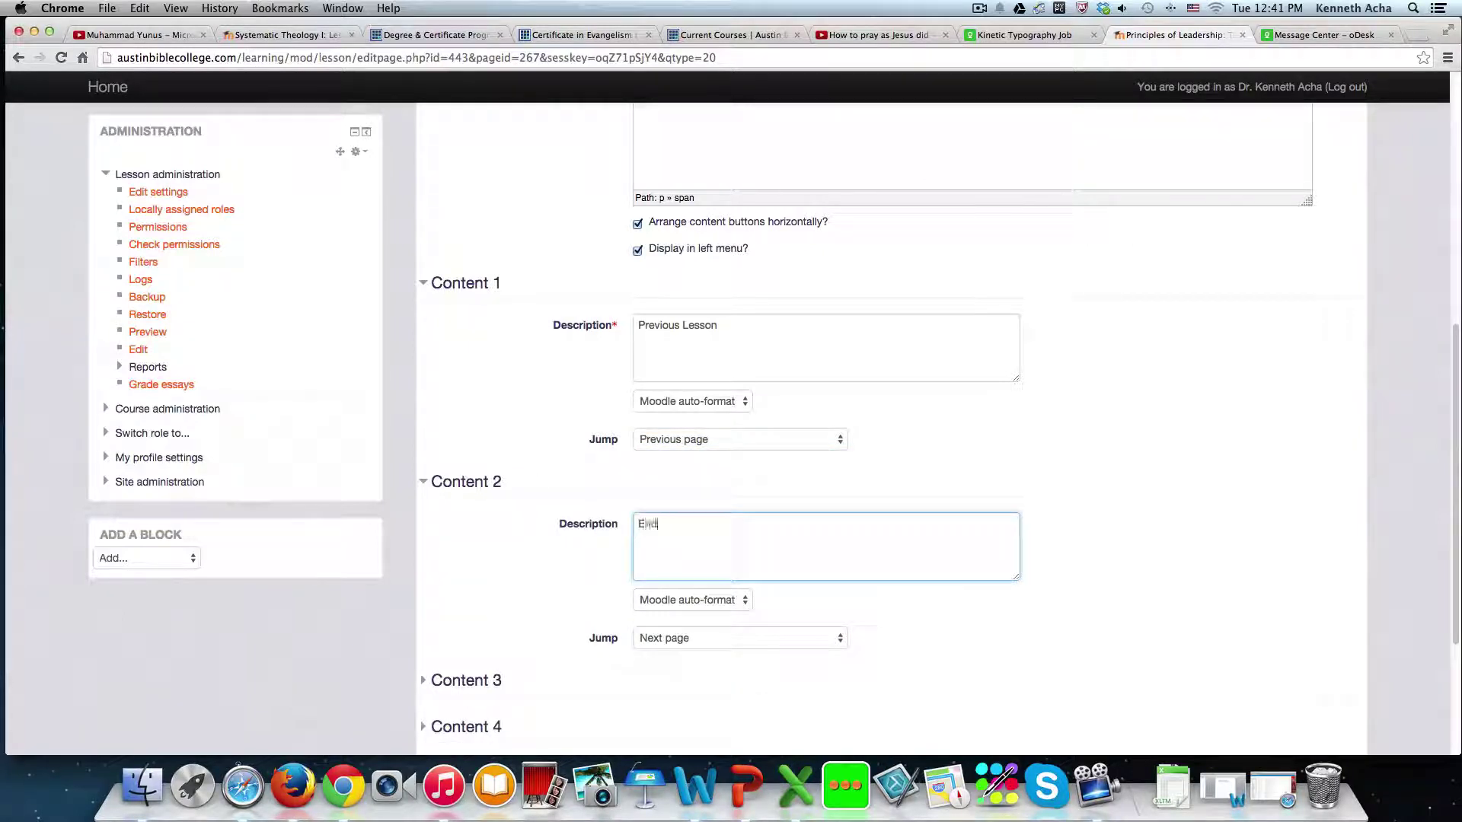
{"action": "type", "text": "Lesson"}
{"action": "left_click", "coordinate": [838, 639]}
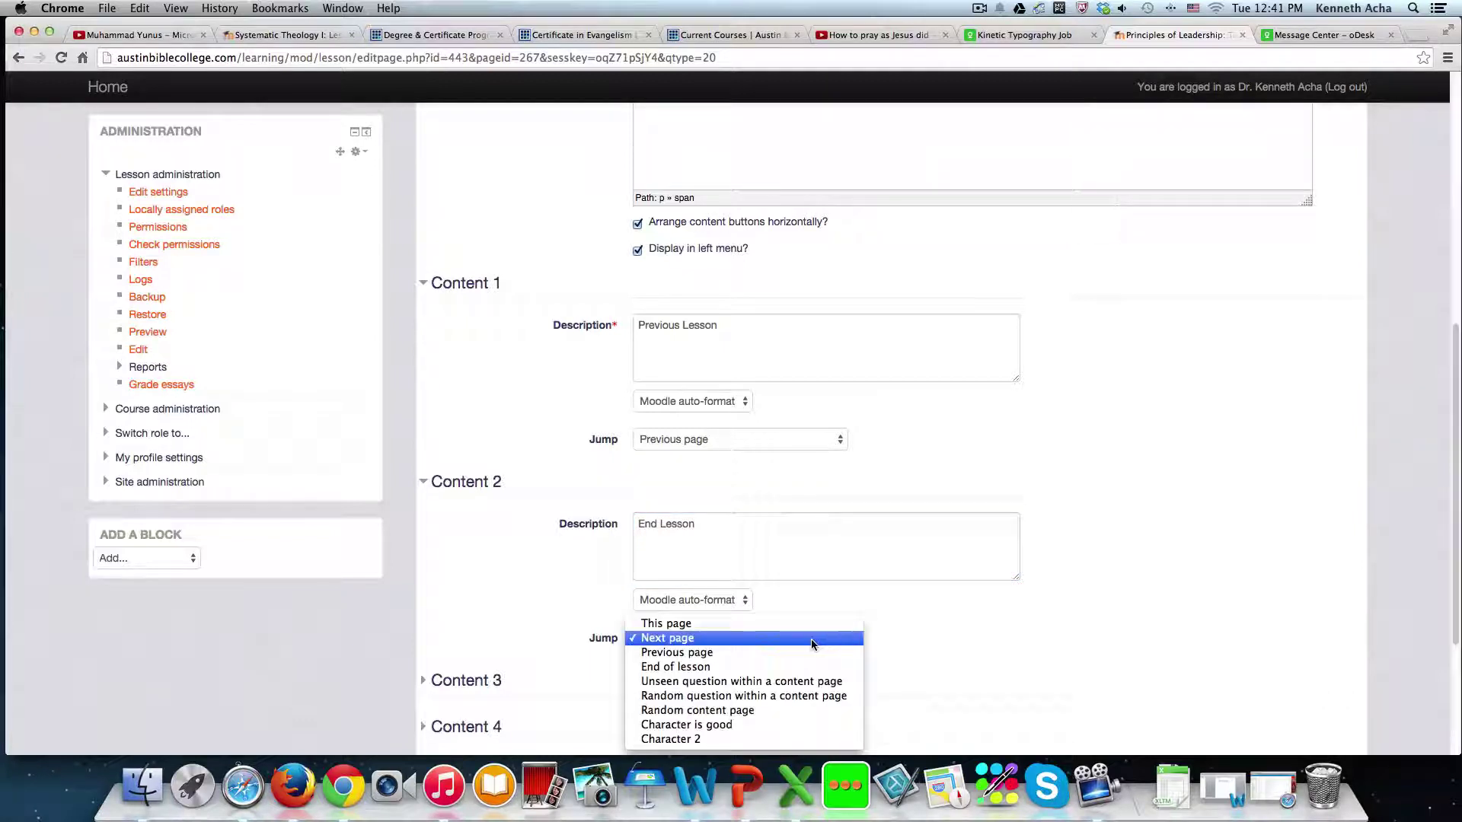
{"action": "left_click", "coordinate": [688, 667]}
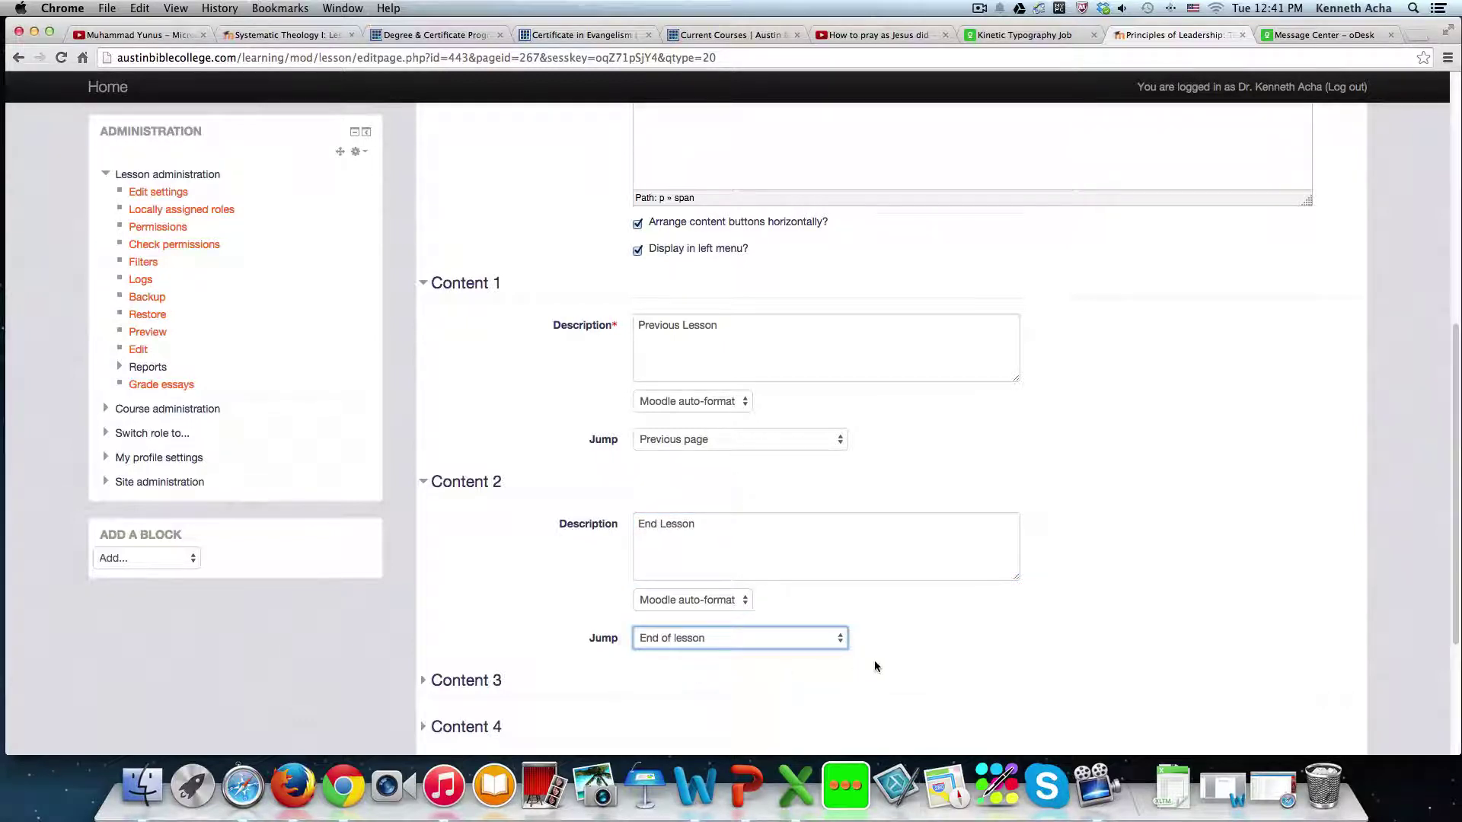
{"action": "scroll", "coordinate": [874, 660], "scroll_direction": "down", "scroll_amount": 5}
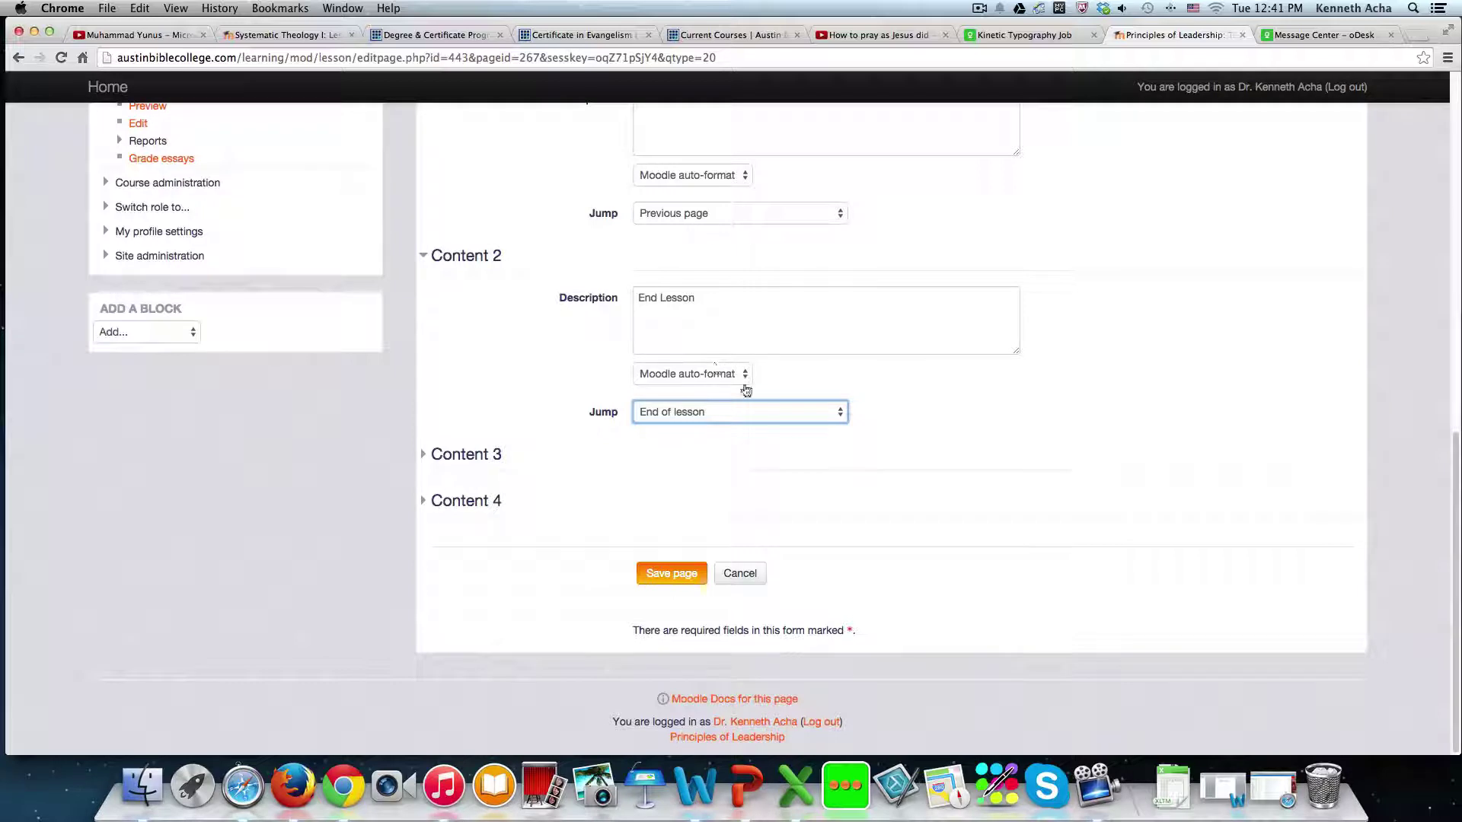
{"action": "left_click", "coordinate": [670, 573]}
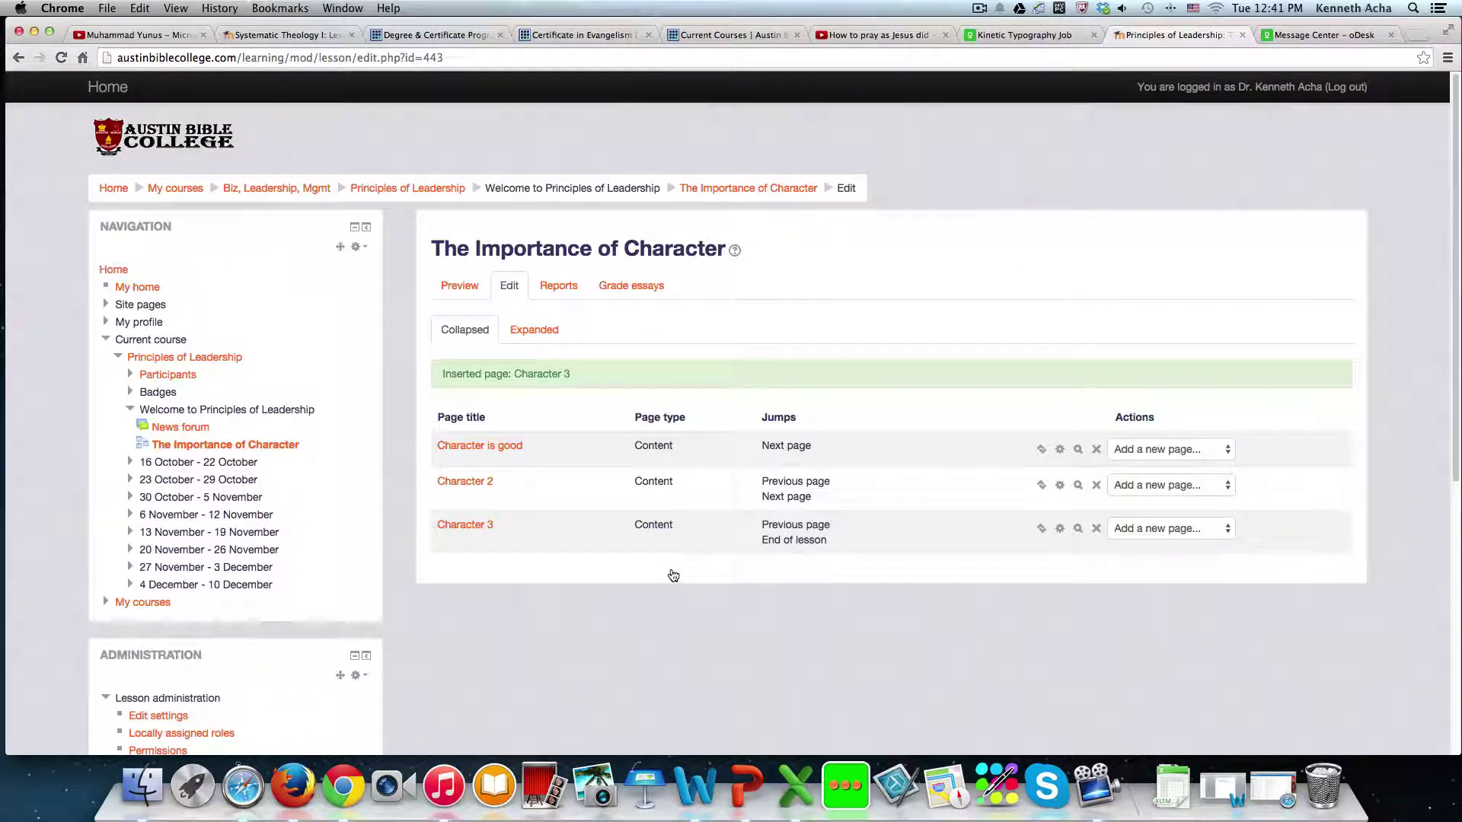
- Preview the lesson and review its pages, including Character is good, in the lesson menu
{"action": "left_click", "coordinate": [456, 288]}
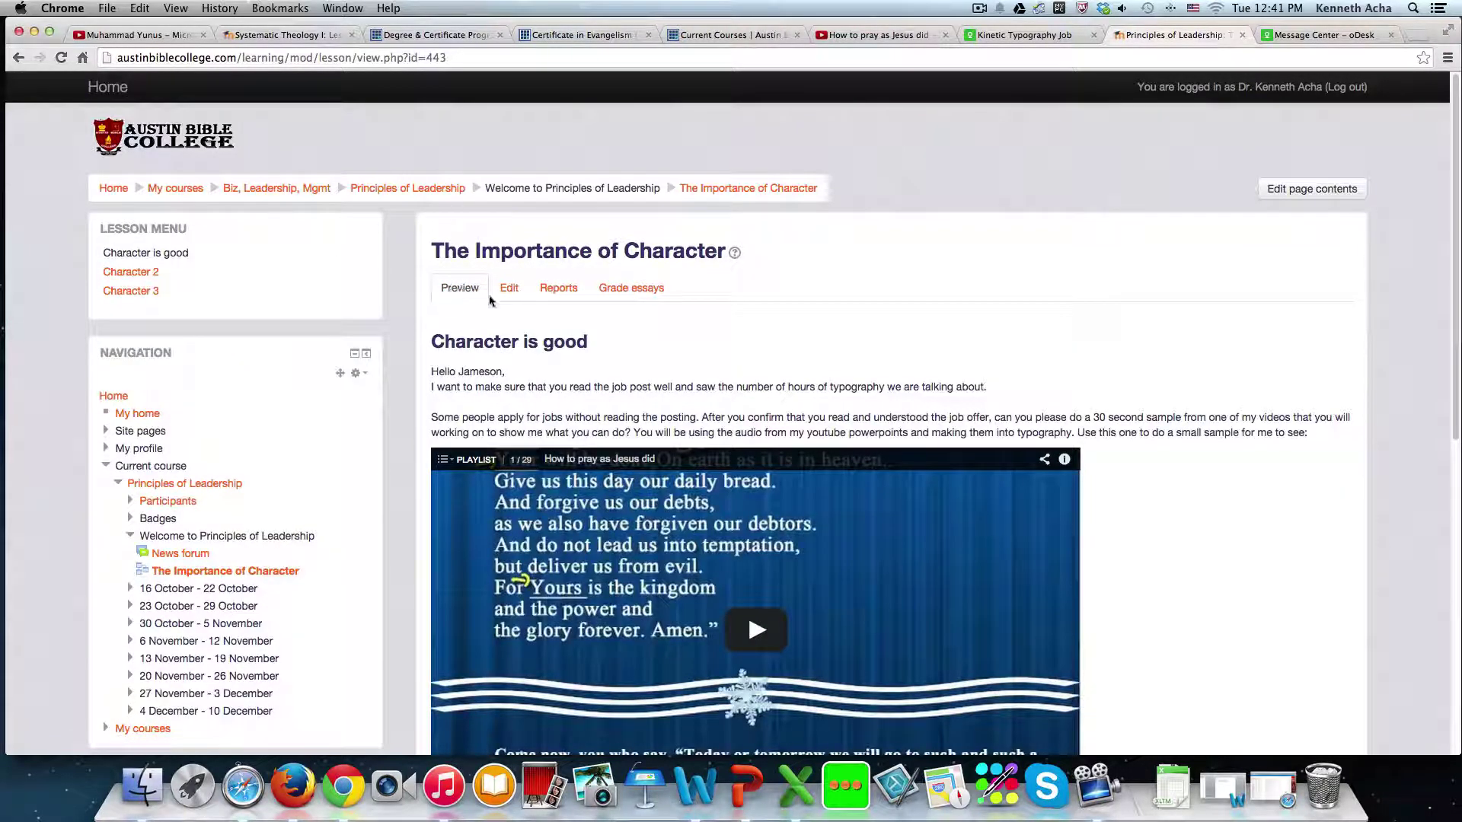
{"action": "left_click_drag", "start_coordinate": [202, 234], "coordinate": [130, 293]}
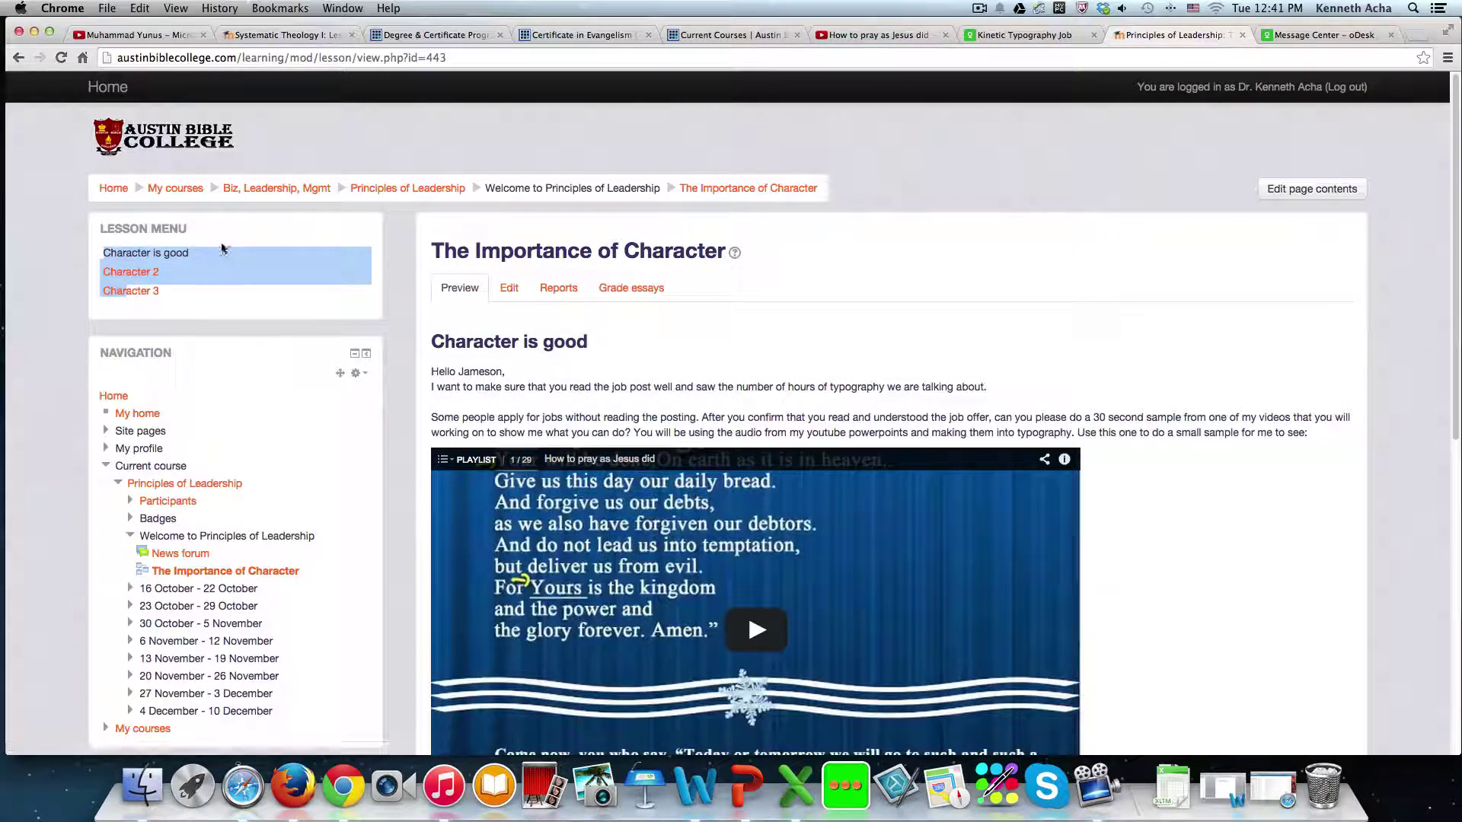
{"action": "left_click", "coordinate": [142, 223]}
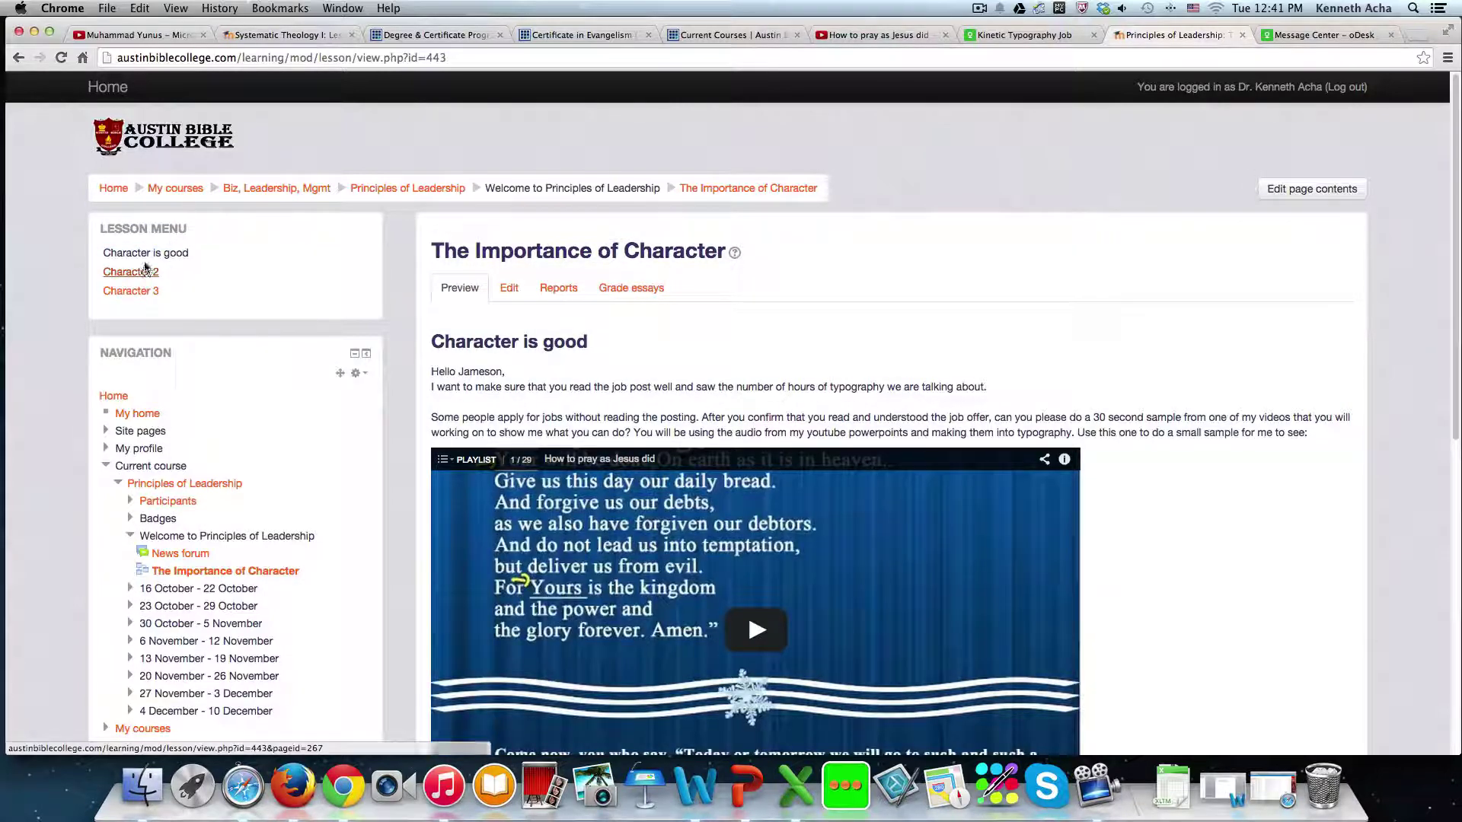
{"action": "left_click_drag", "start_coordinate": [106, 251], "coordinate": [213, 250]}
- Move on from the Character is good page to the Character 2 page
{"action": "scroll", "coordinate": [607, 312], "scroll_direction": "down", "scroll_amount": 6}
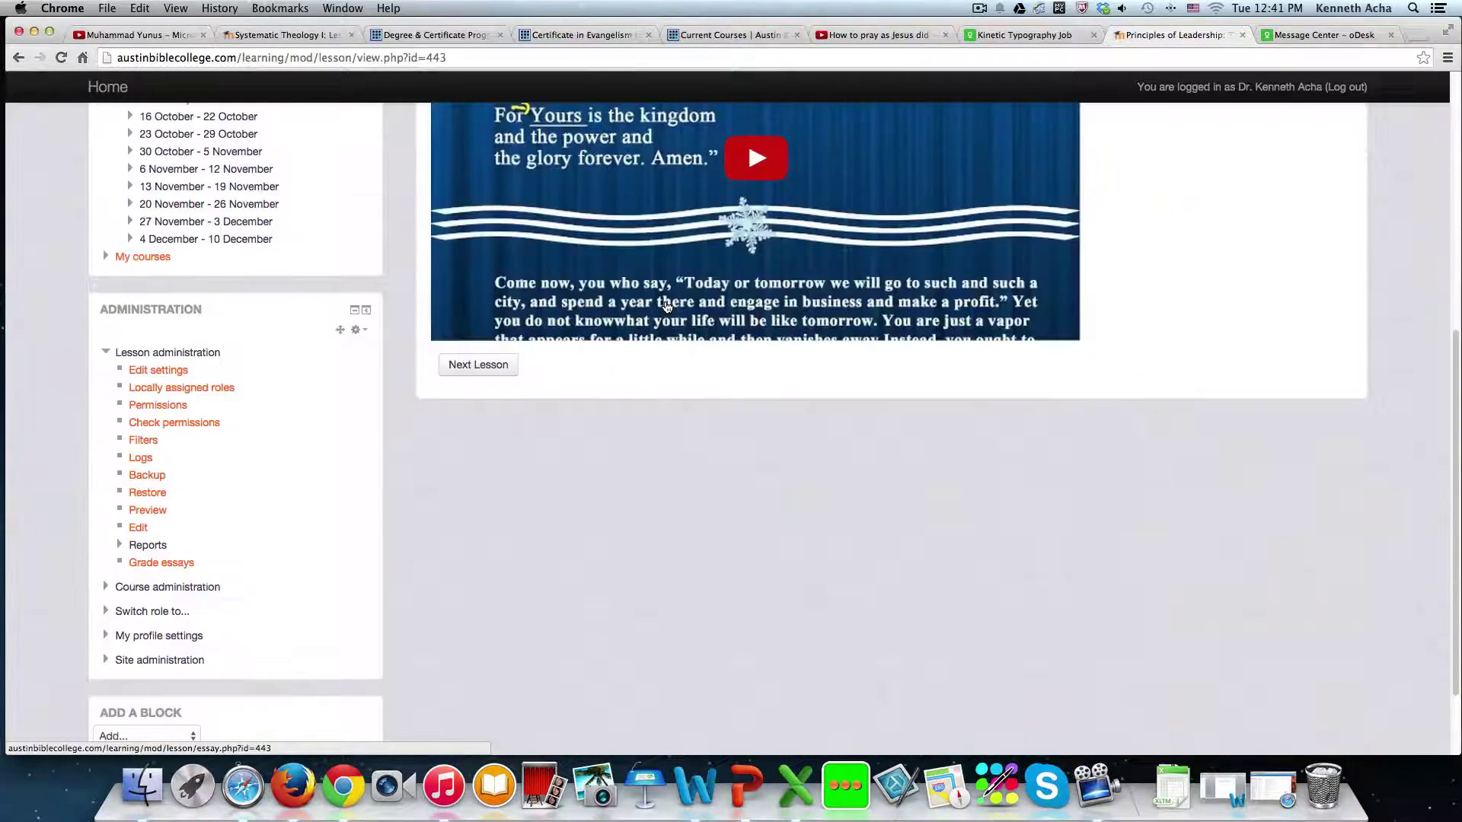
{"action": "left_click", "coordinate": [479, 368]}
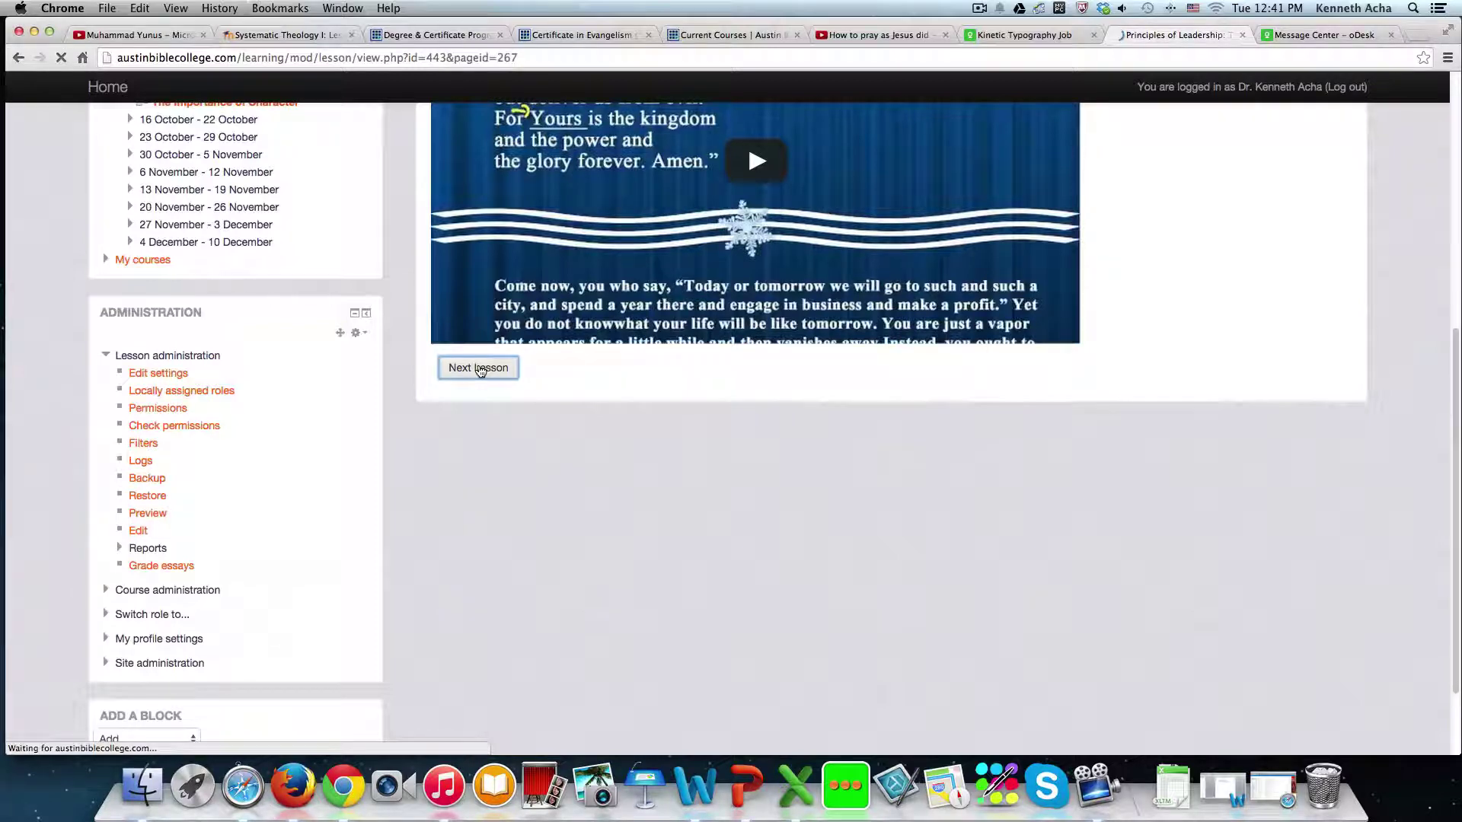
{"action": "left_click", "coordinate": [484, 465]}
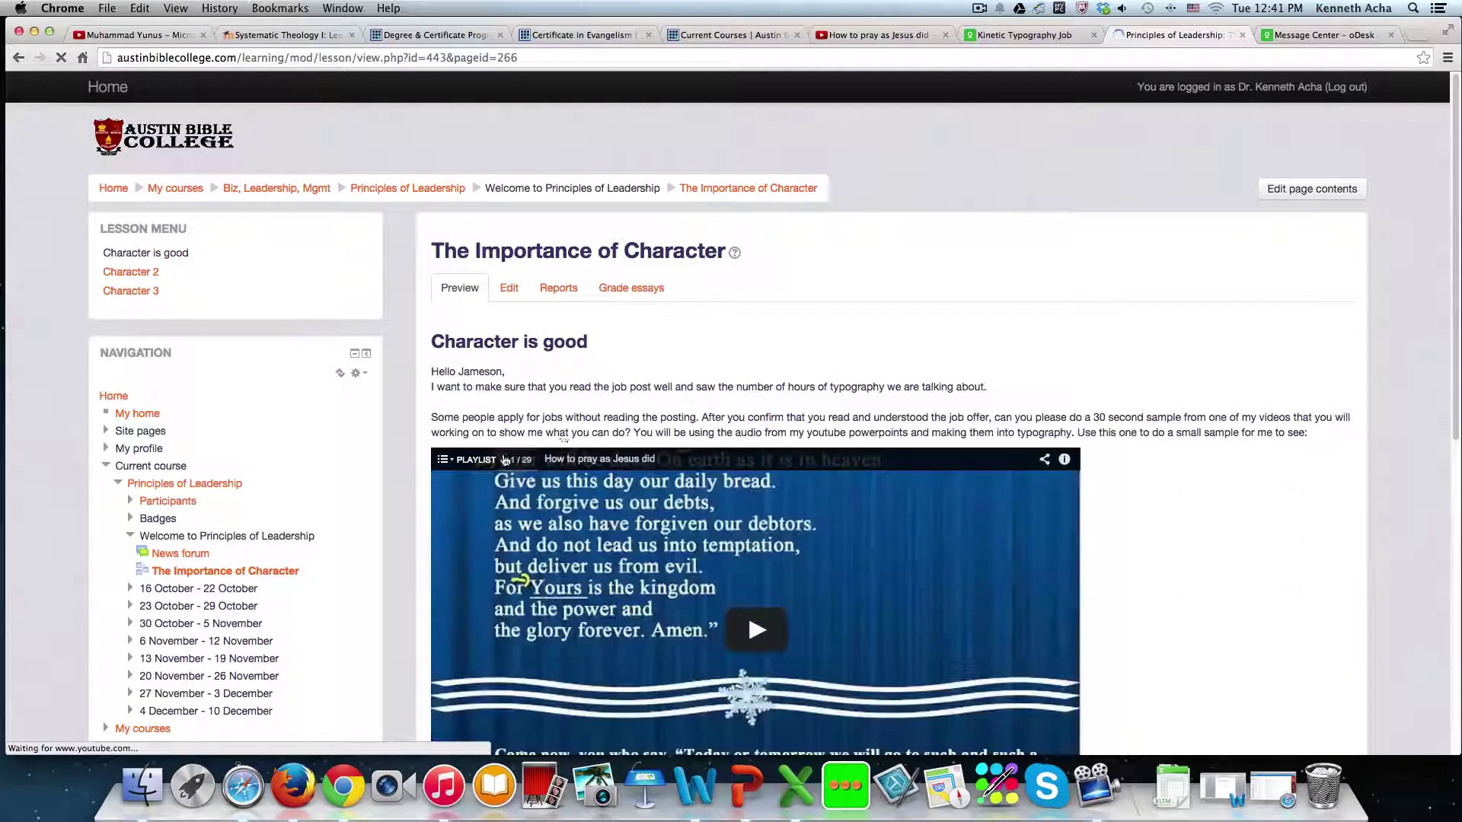
{"action": "scroll", "coordinate": [577, 427], "scroll_direction": "down", "scroll_amount": 10}
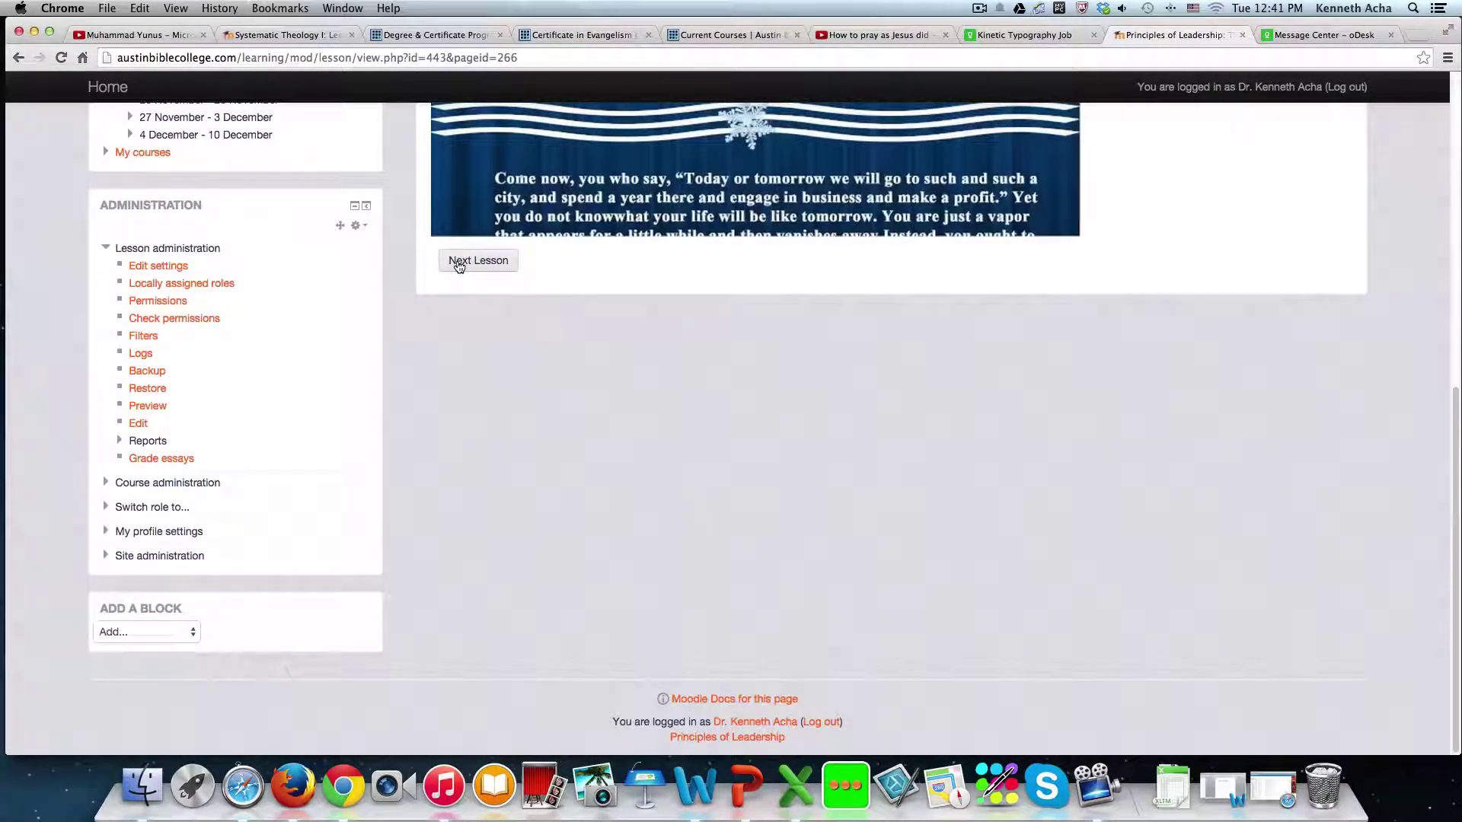
{"action": "left_click", "coordinate": [478, 264]}
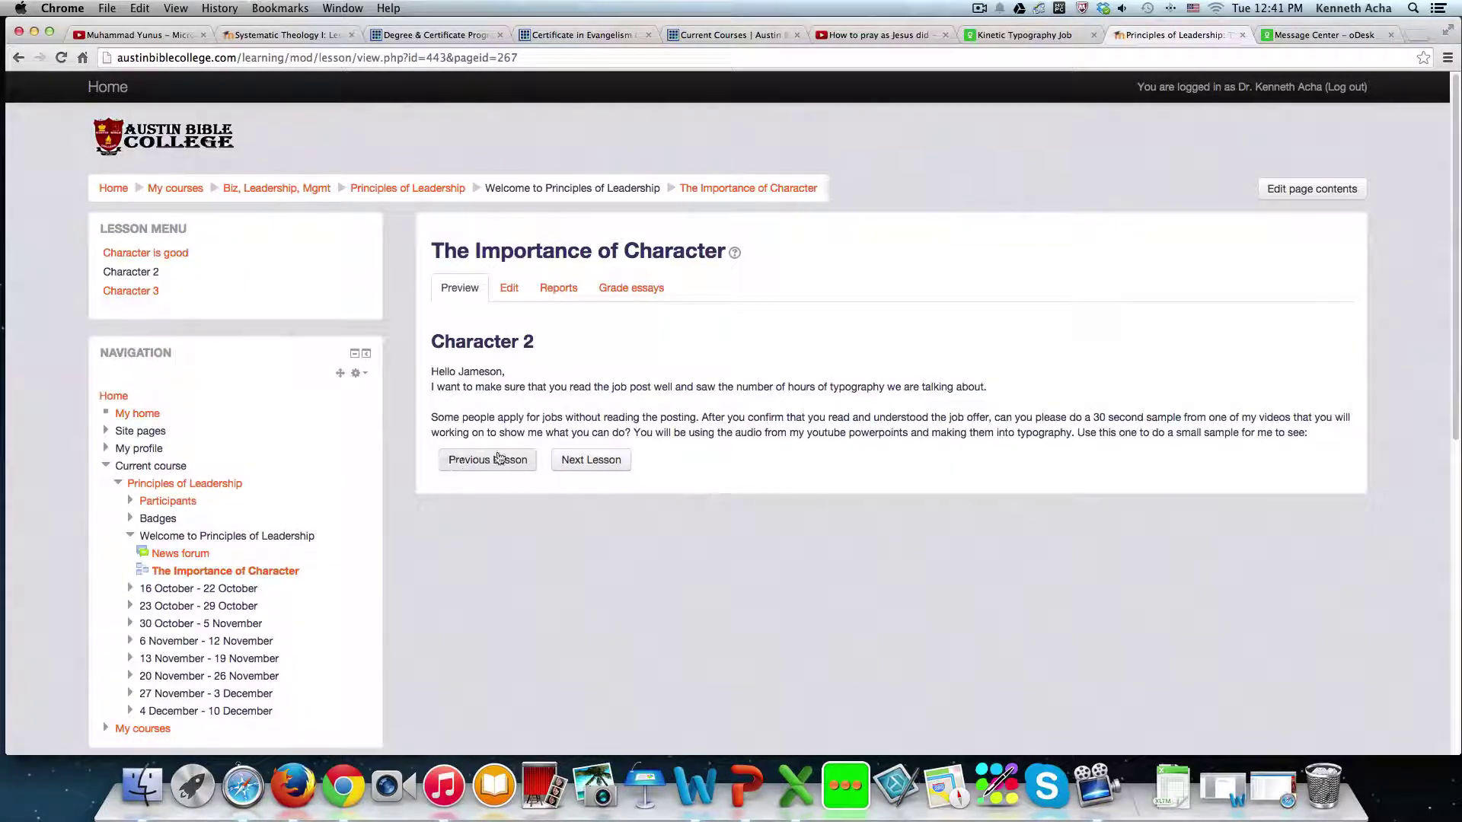
- Review the Character 2 page text and continue to Character 3
{"action": "left_click_drag", "start_coordinate": [447, 342], "coordinate": [801, 444]}
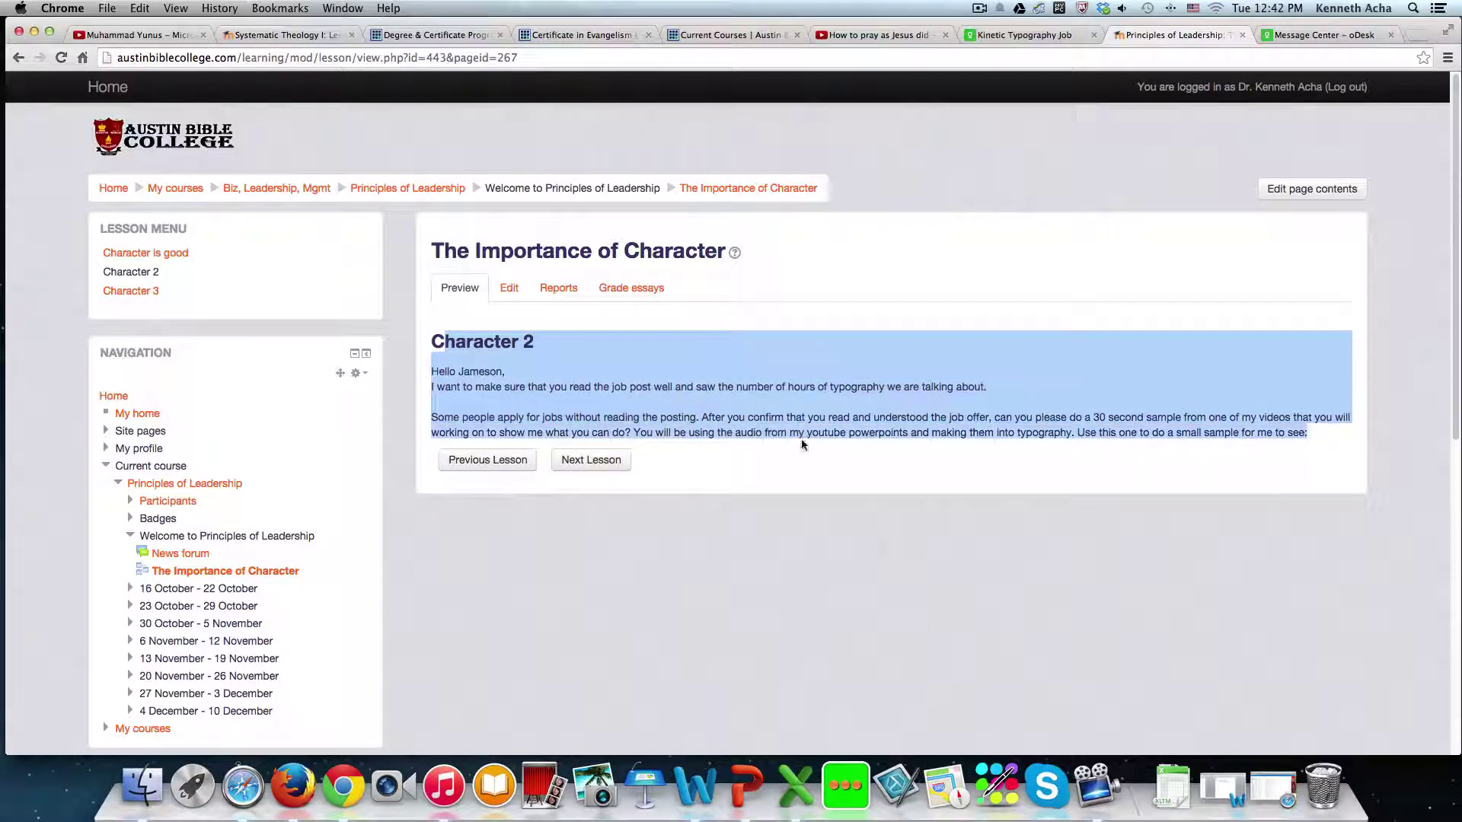
{"action": "left_click", "coordinate": [613, 367]}
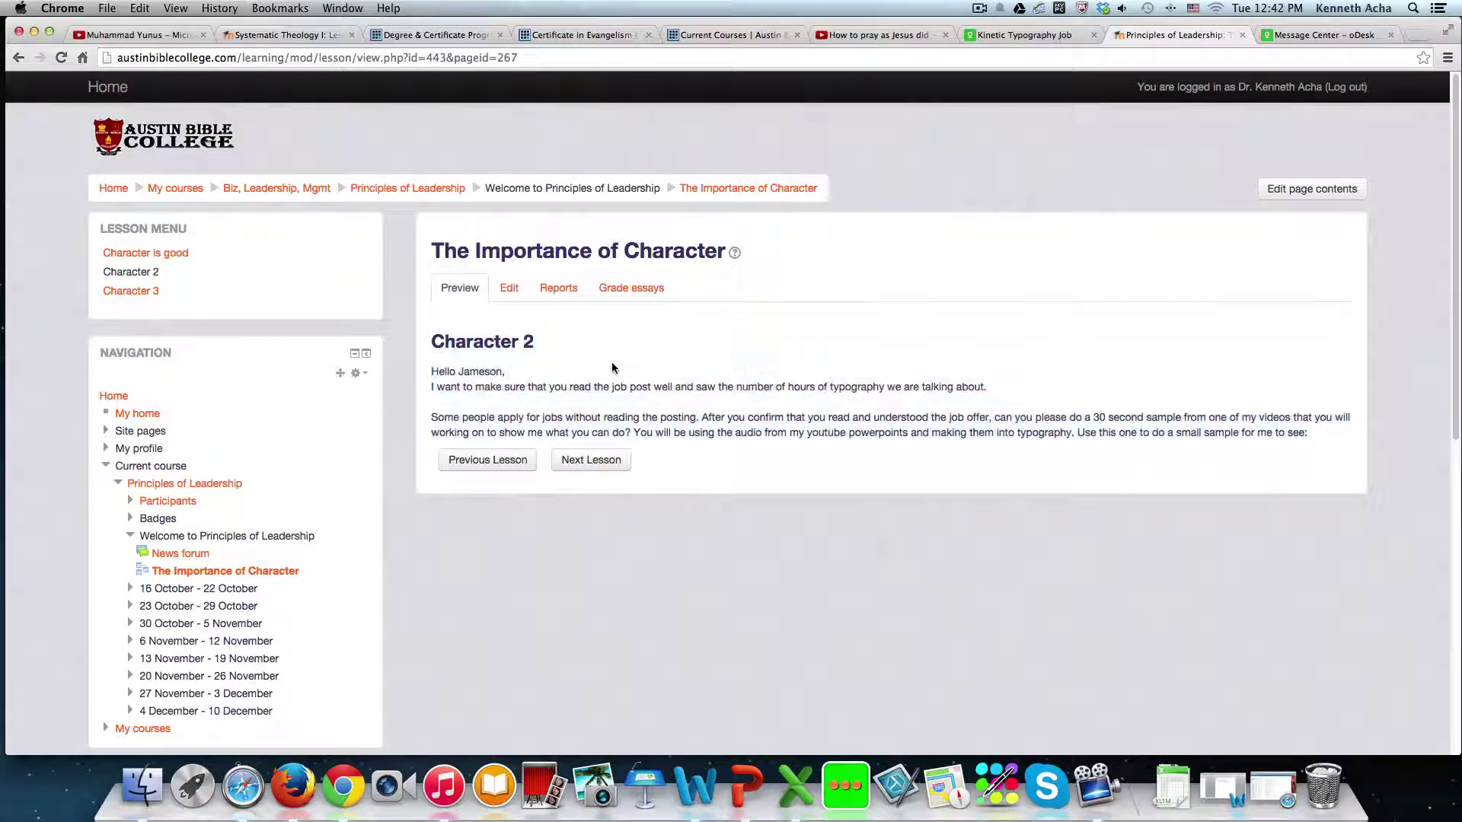
{"action": "left_click", "coordinate": [600, 462]}
- Review the Character 3 page text and end the lesson
{"action": "left_click_drag", "start_coordinate": [432, 342], "coordinate": [741, 440]}
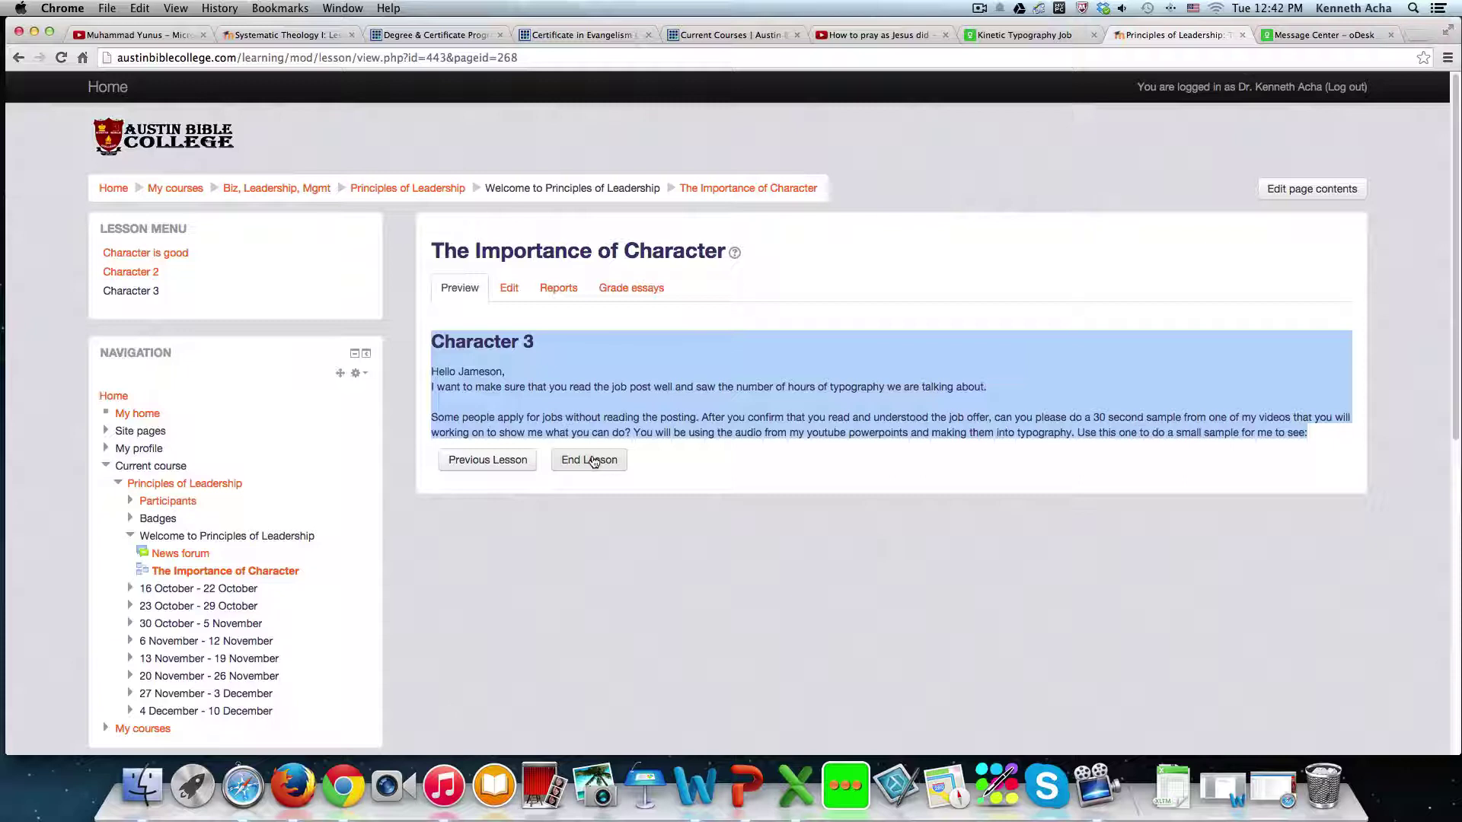
{"action": "left_click", "coordinate": [578, 402]}
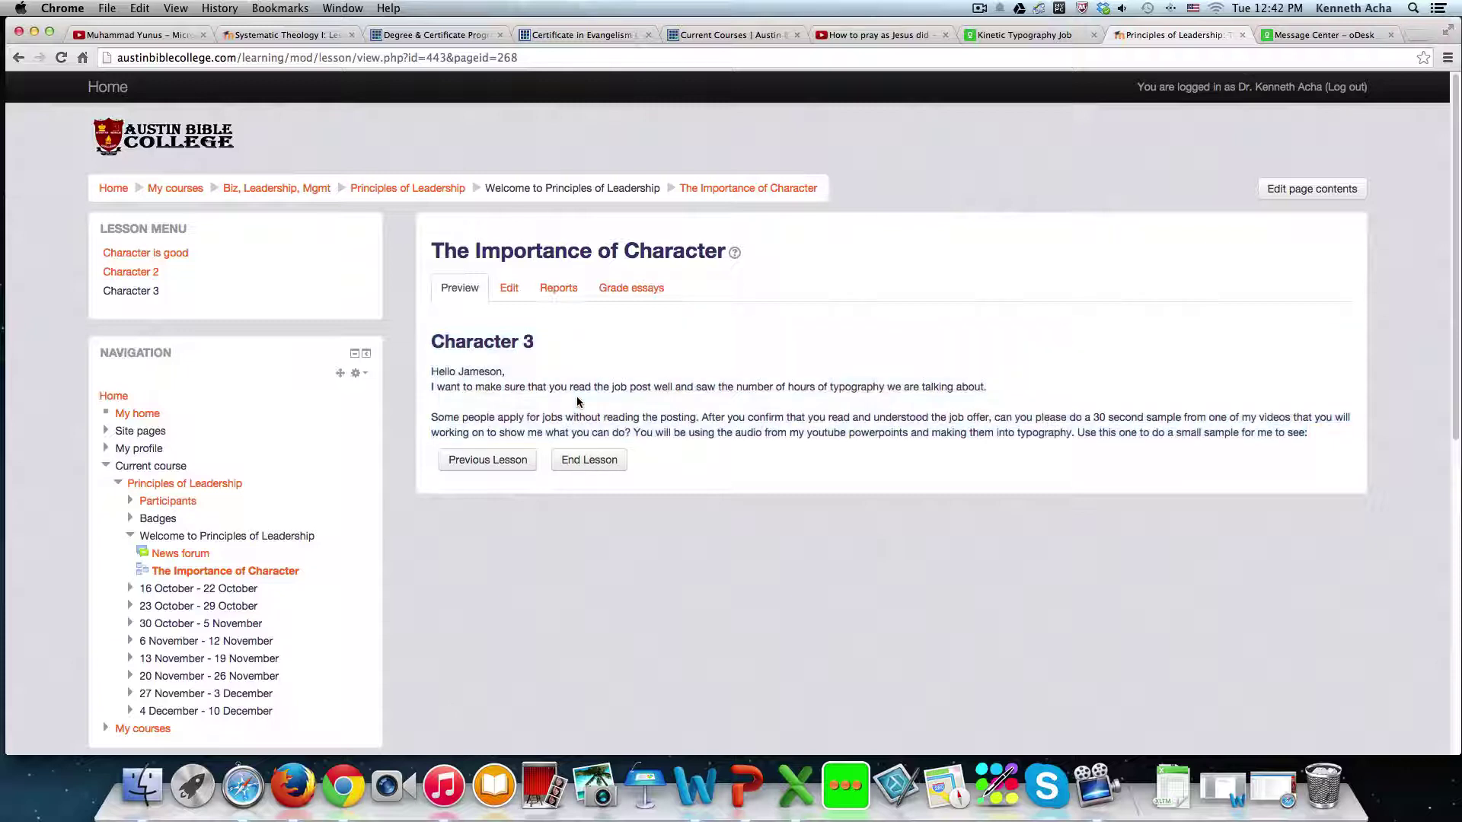
{"action": "left_click", "coordinate": [595, 462]}
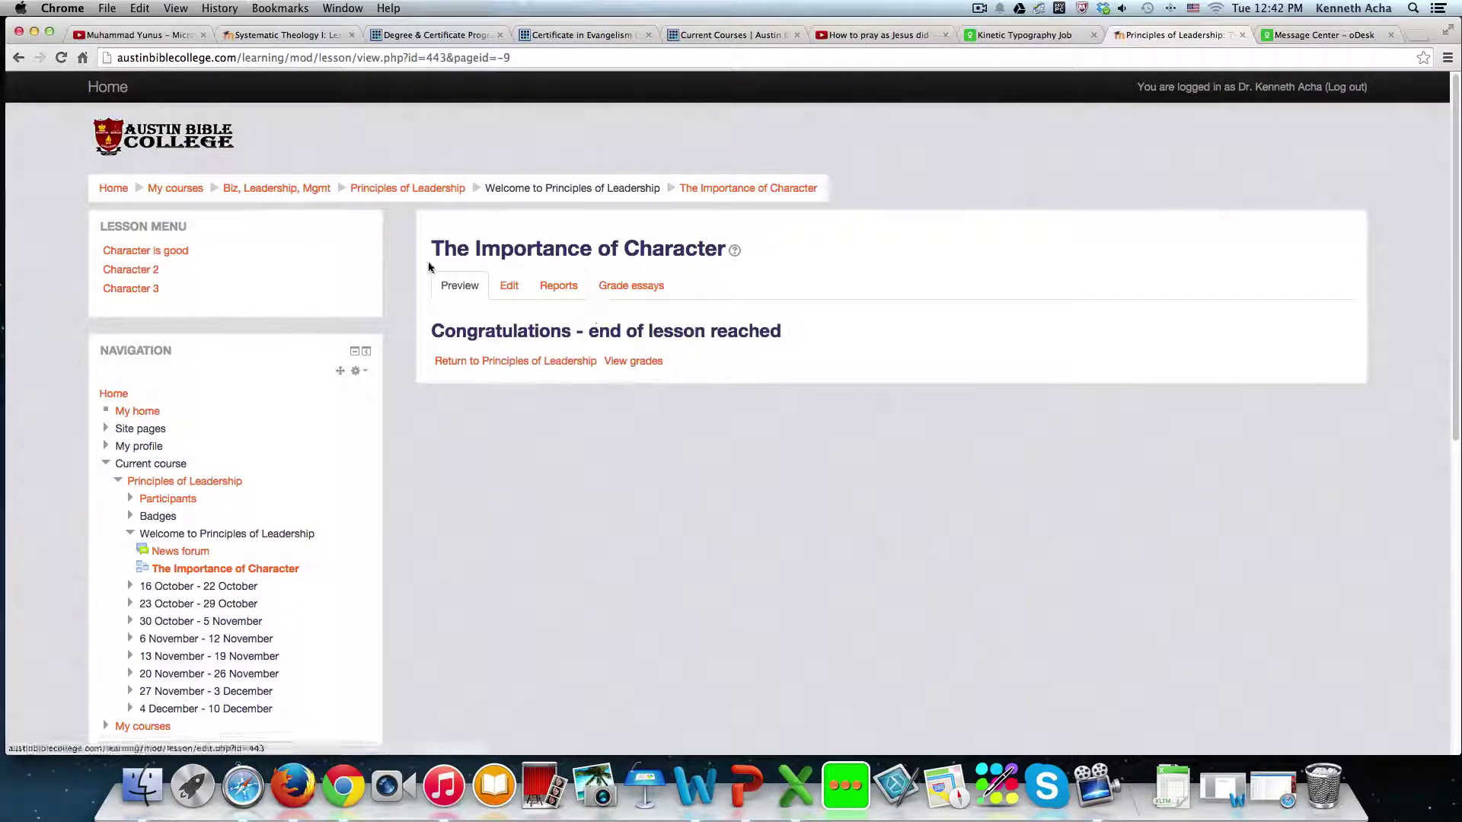
- Return to the Principles of Leadership course page and scroll to the lesson listing
{"action": "left_click", "coordinate": [392, 191]}
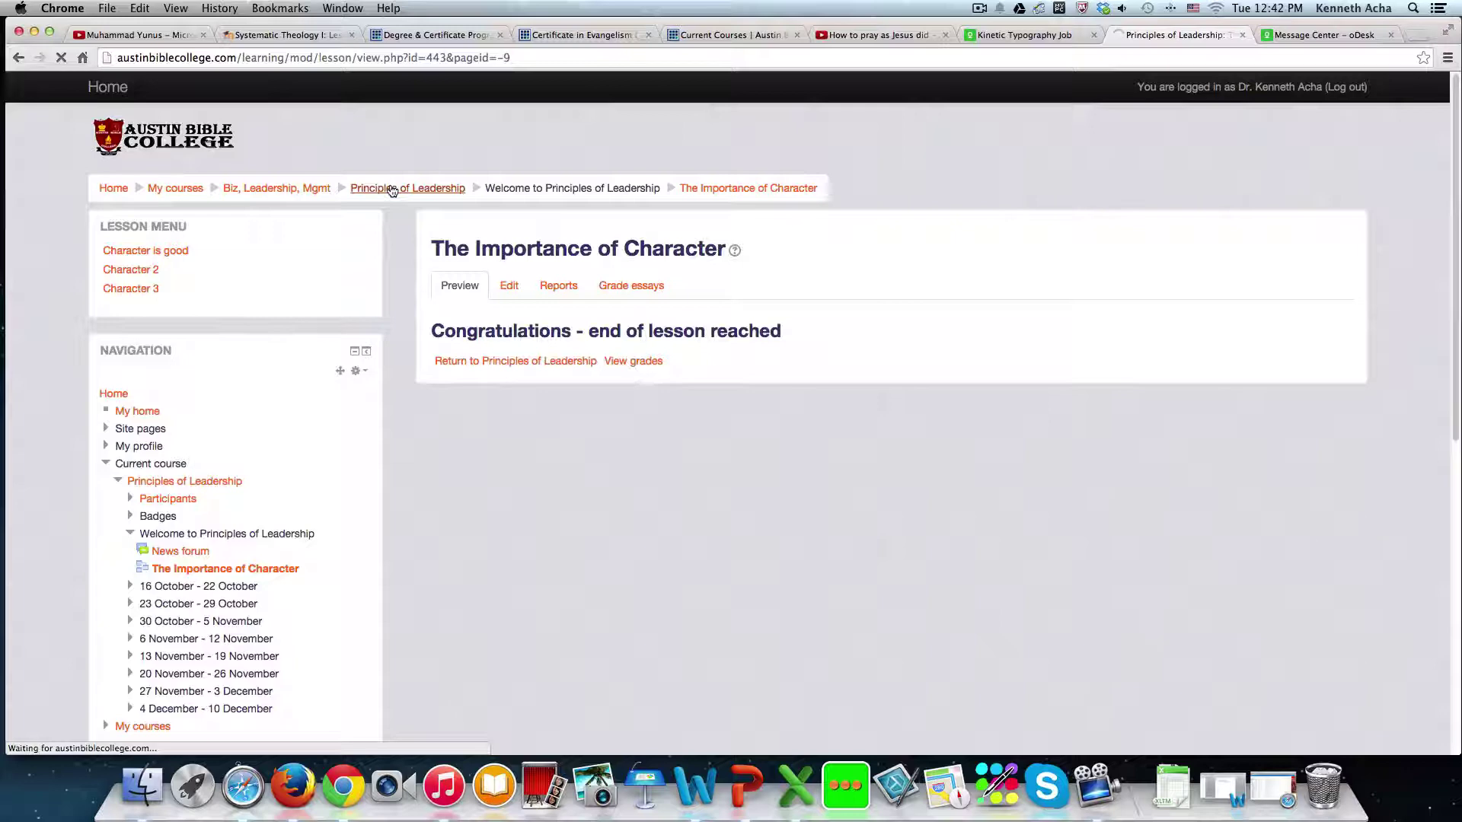
{"action": "scroll", "coordinate": [719, 477], "scroll_direction": "down", "scroll_amount": 2}
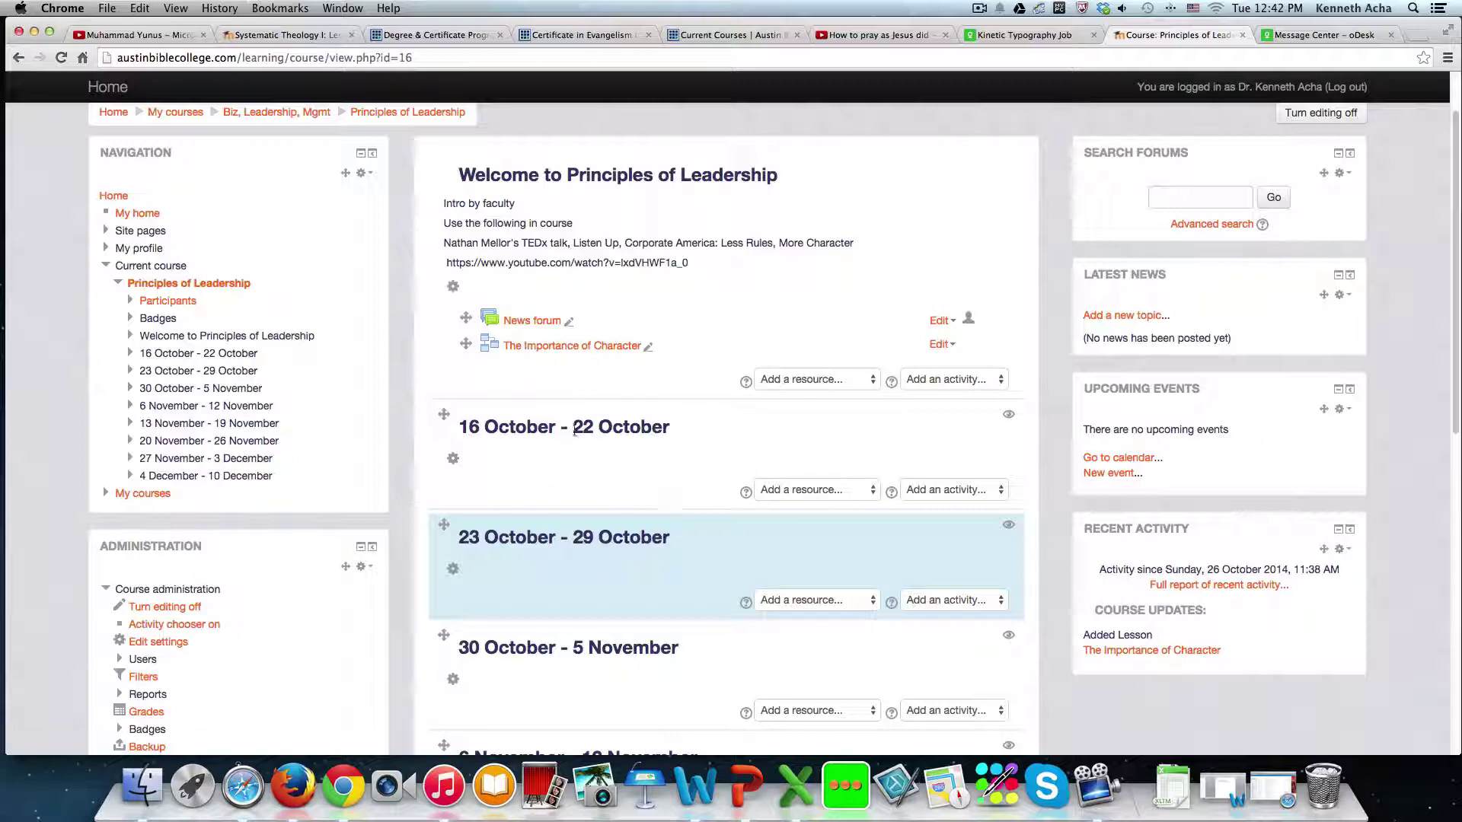
{"action": "scroll", "coordinate": [838, 482], "scroll_direction": "down", "scroll_amount": 8}
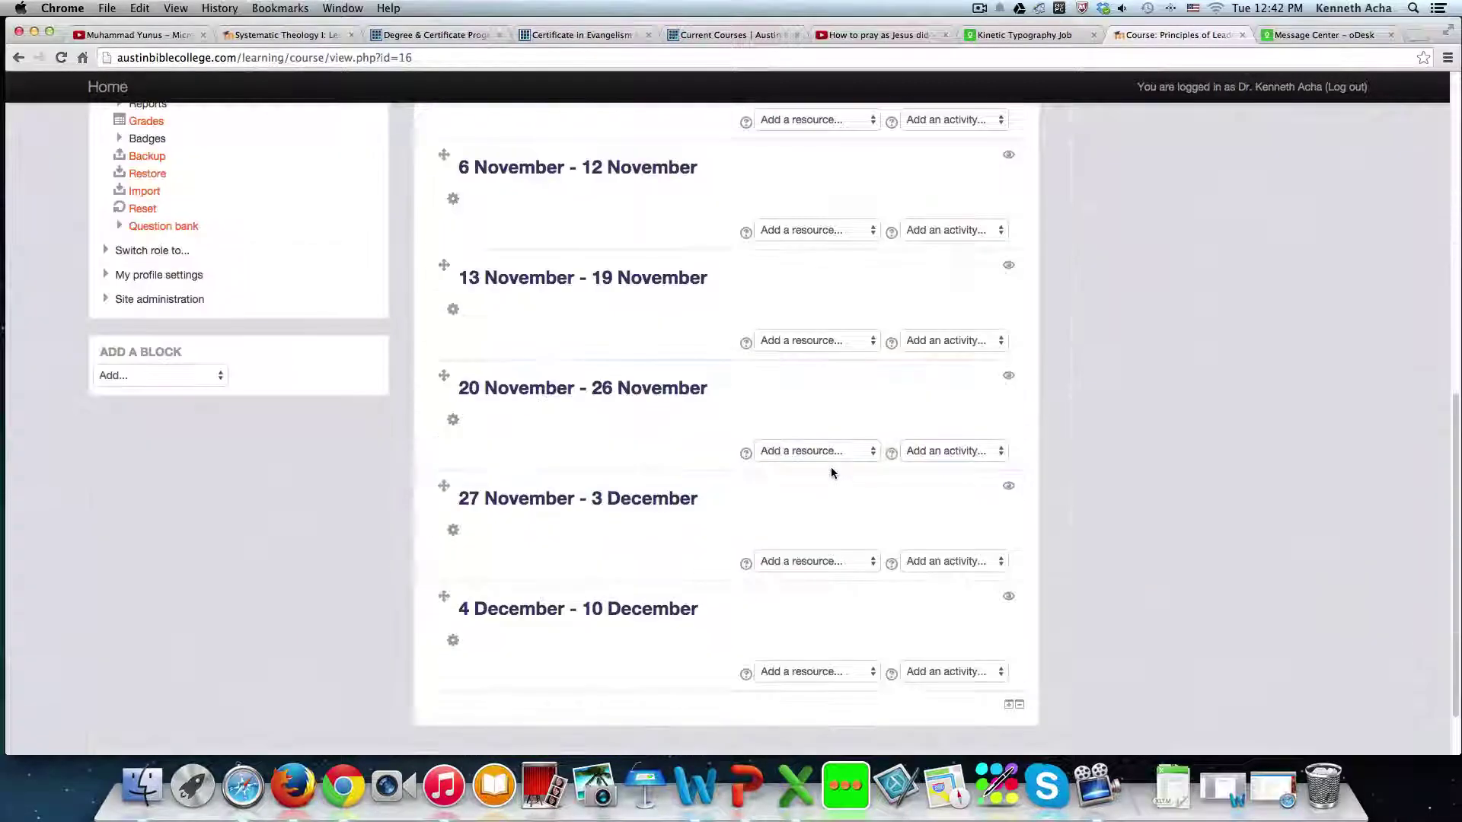
- Check the activity choices for the 20 November week without adding anything
{"action": "left_click", "coordinate": [994, 452]}
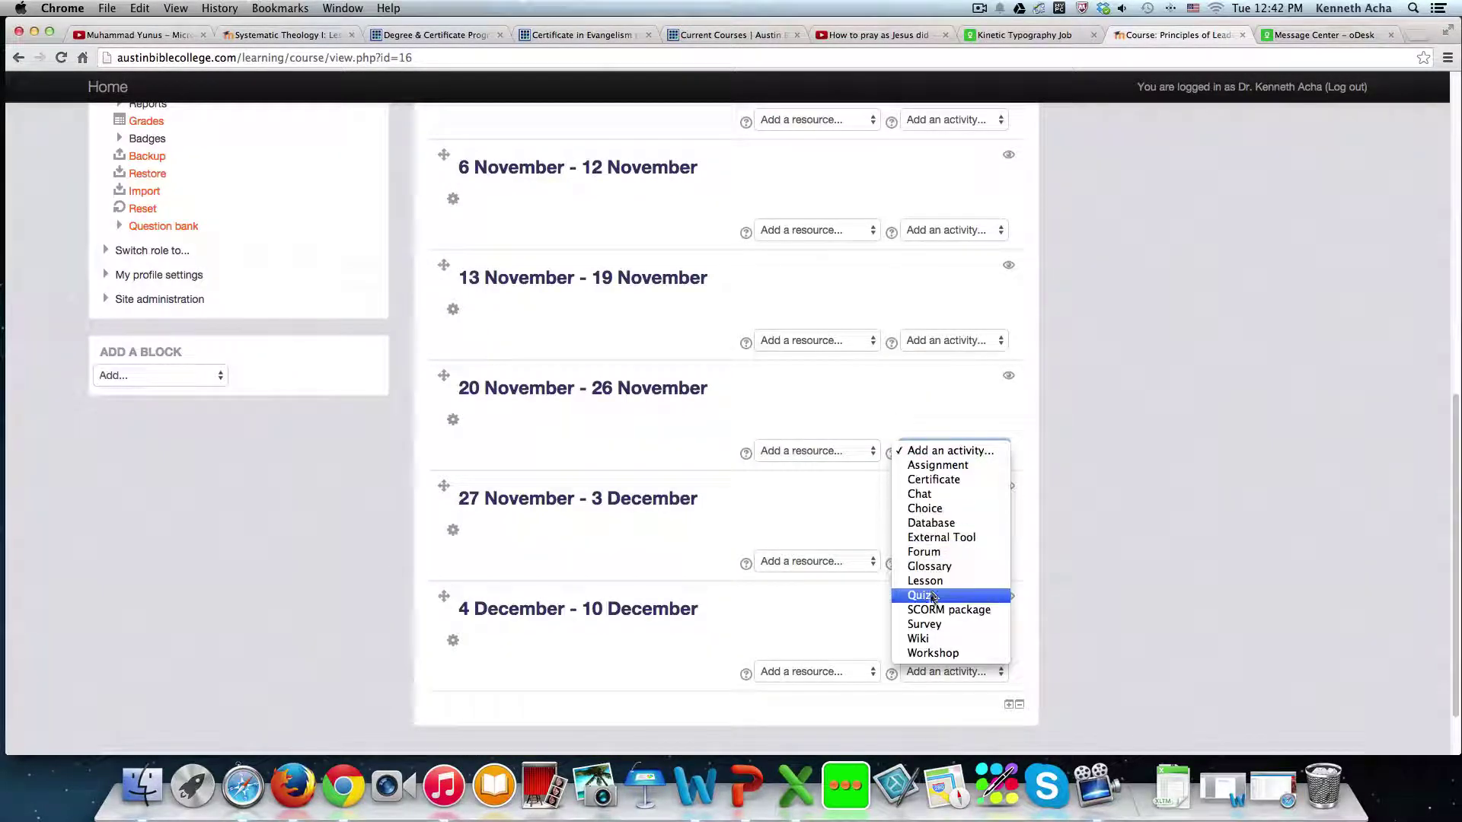
{"action": "left_click", "coordinate": [784, 182]}
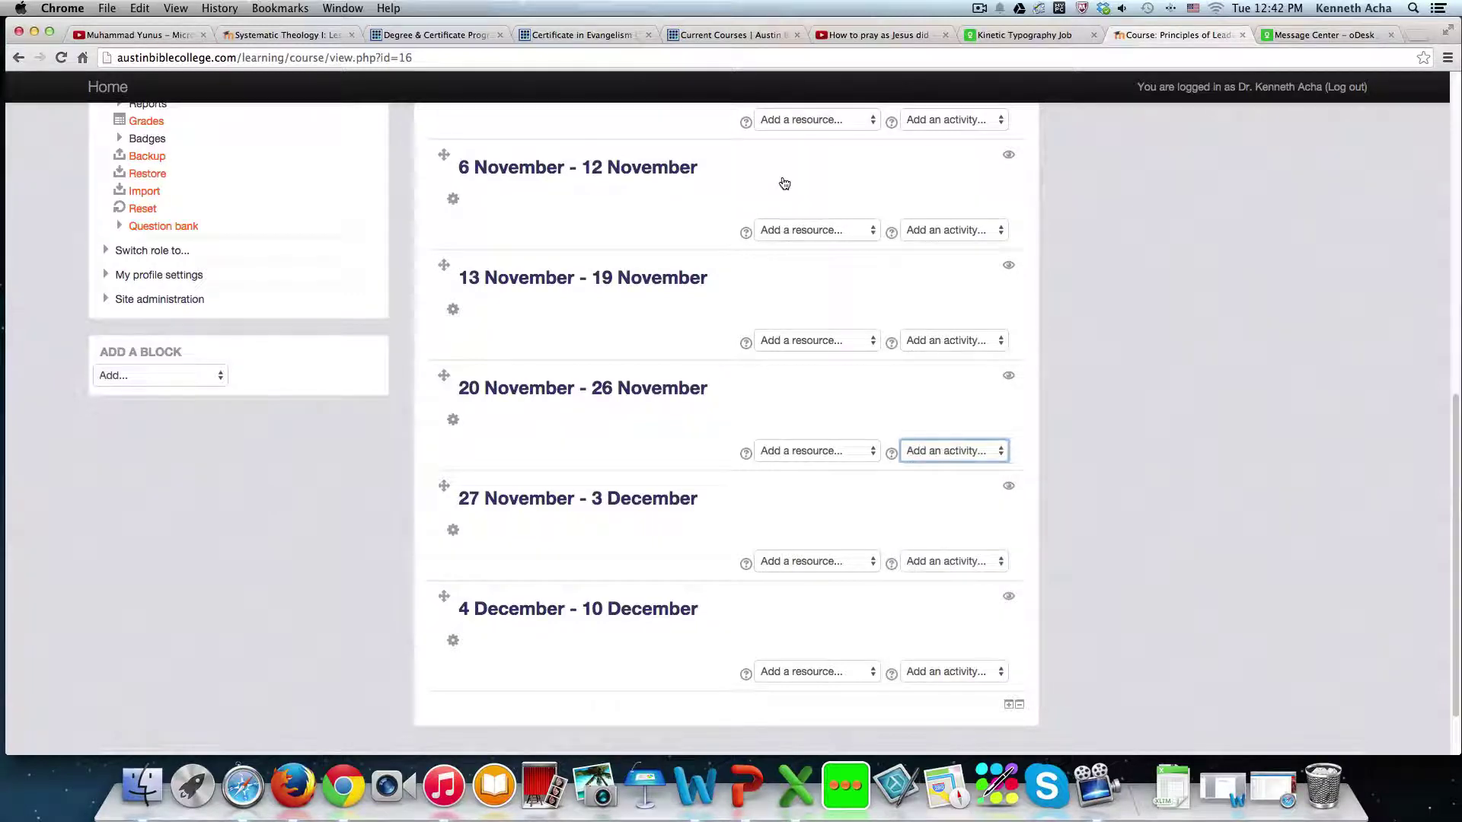
{"action": "scroll", "coordinate": [782, 229], "scroll_direction": "up", "scroll_amount": 15}
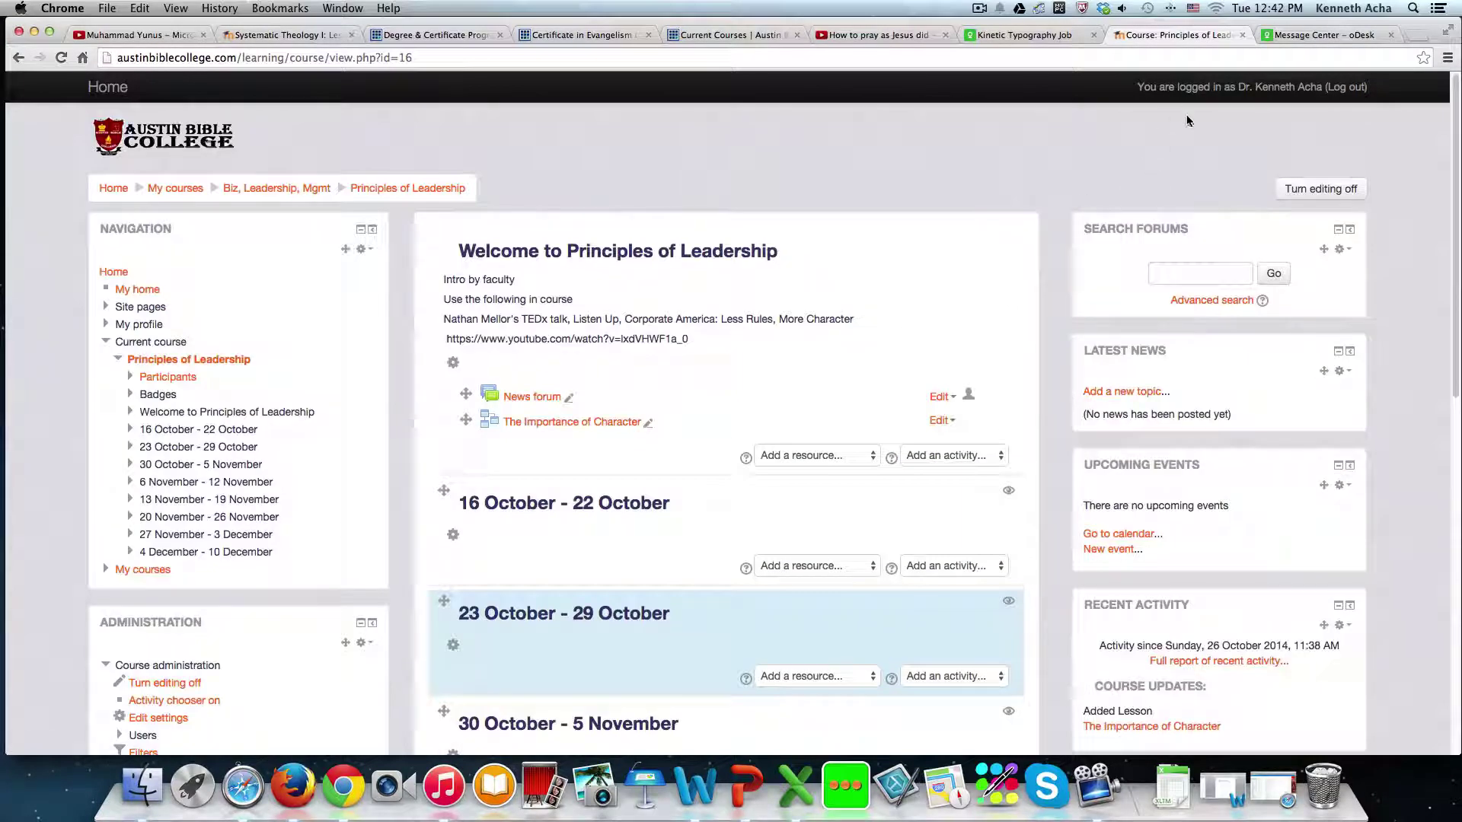